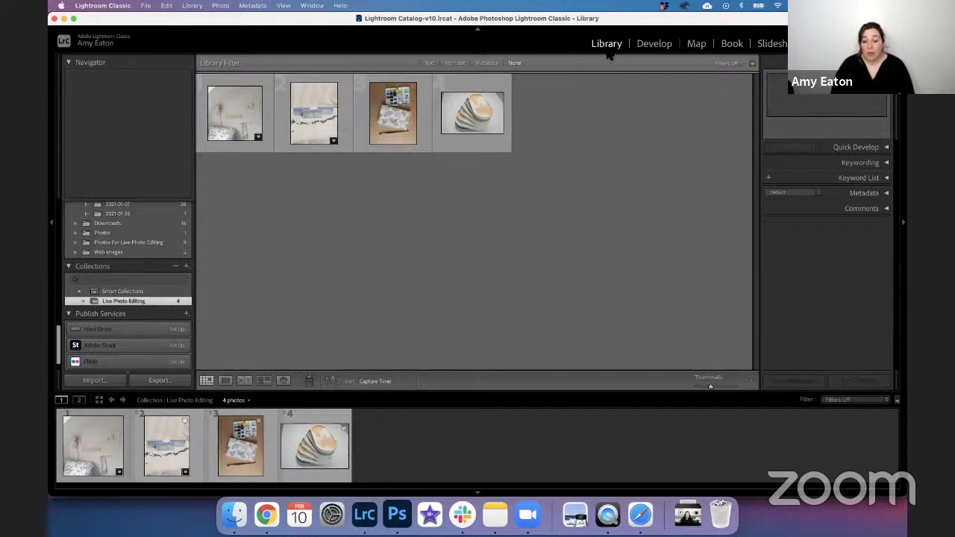
Open the bedroom wall photo for developing and crop it tighter at its original aspect to exclude the sloped ceiling corner.
{"action": "left_click", "coordinate": [655, 44]}
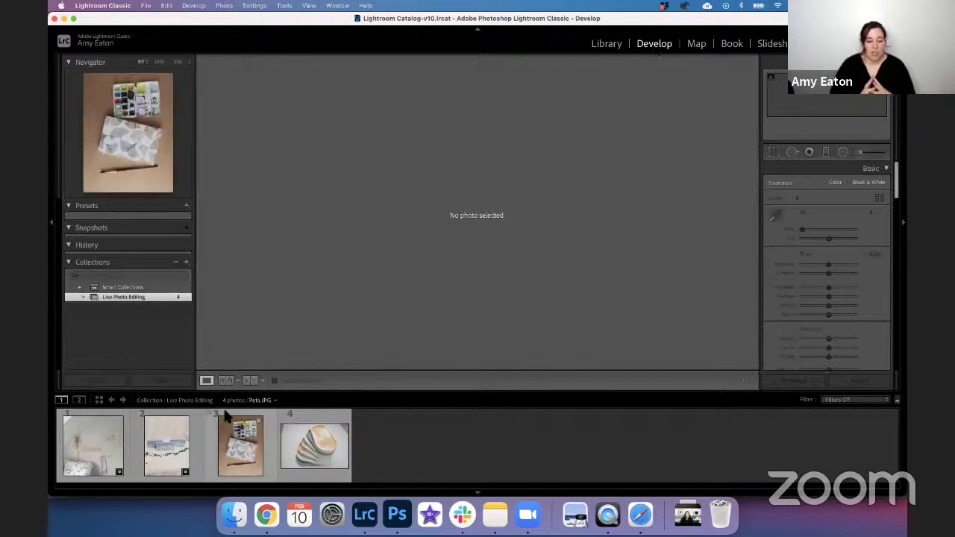
{"action": "left_click", "coordinate": [81, 453]}
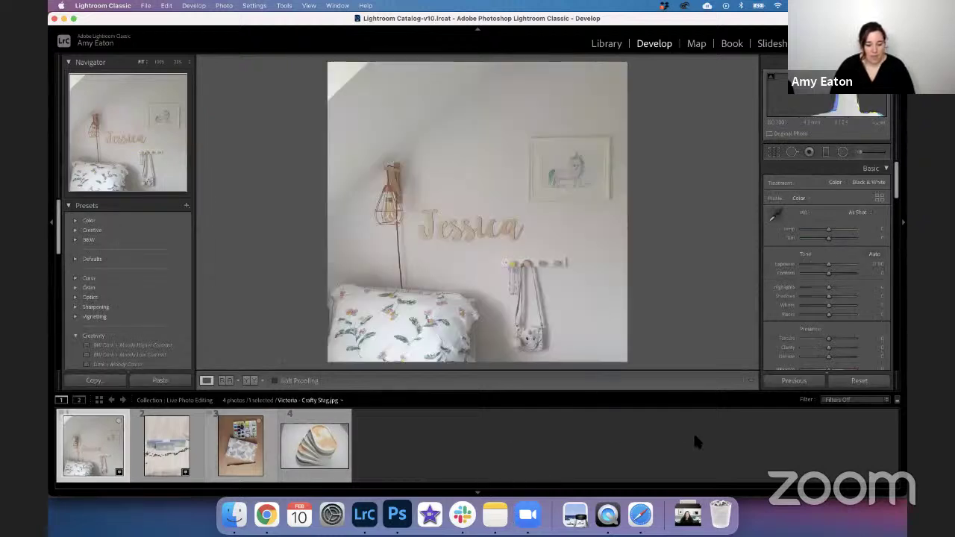
{"action": "left_click", "coordinate": [773, 152]}
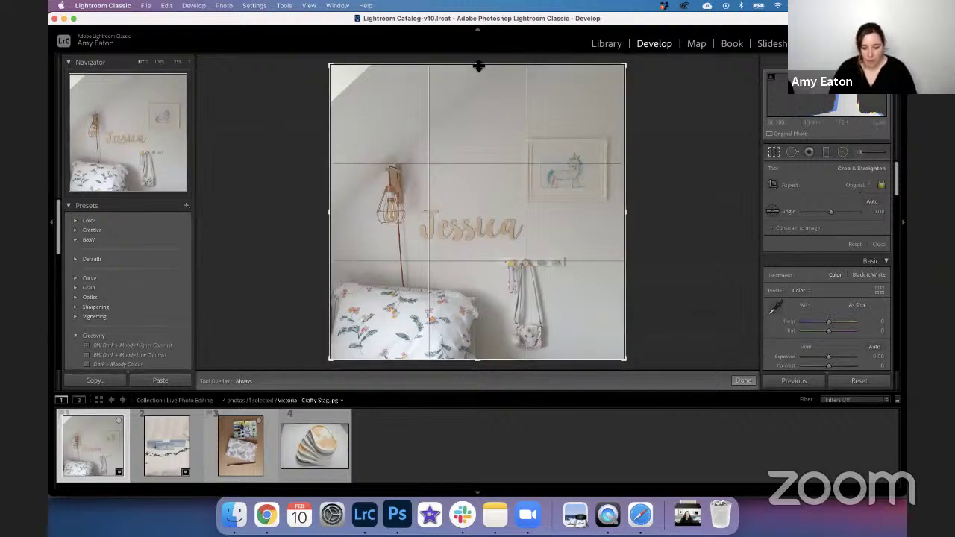
{"action": "left_click_drag", "start_coordinate": [478, 67], "coordinate": [479, 76]}
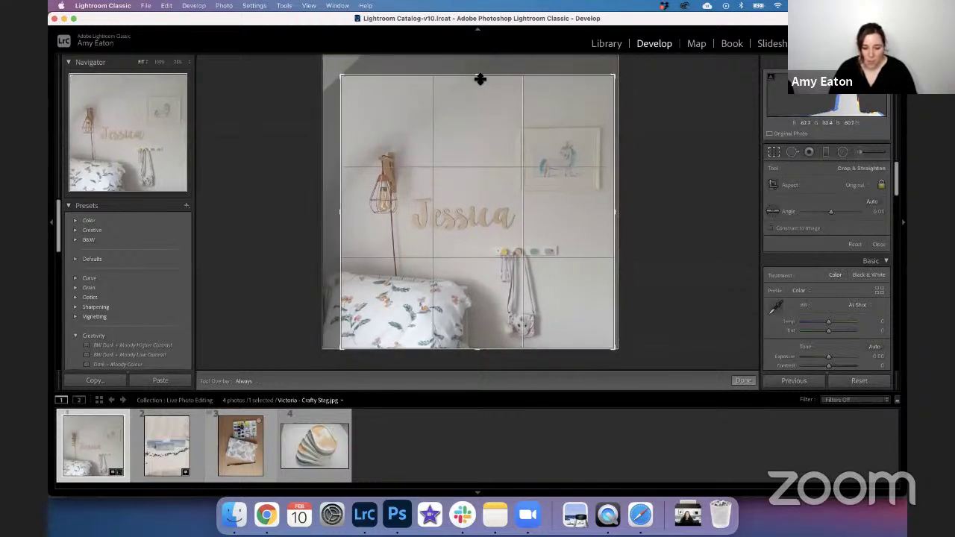
{"action": "left_click_drag", "start_coordinate": [479, 79], "coordinate": [480, 82]}
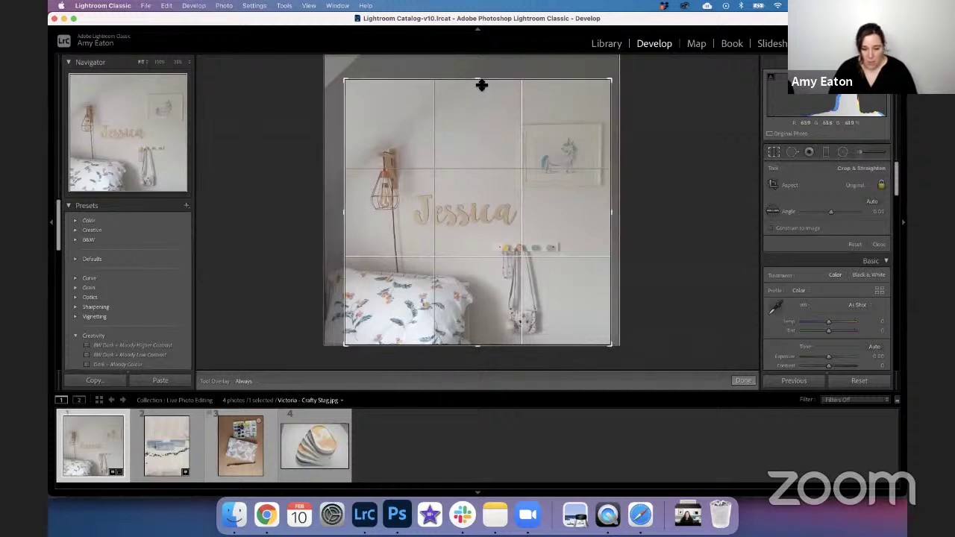
{"action": "left_click_drag", "start_coordinate": [481, 85], "coordinate": [482, 88]}
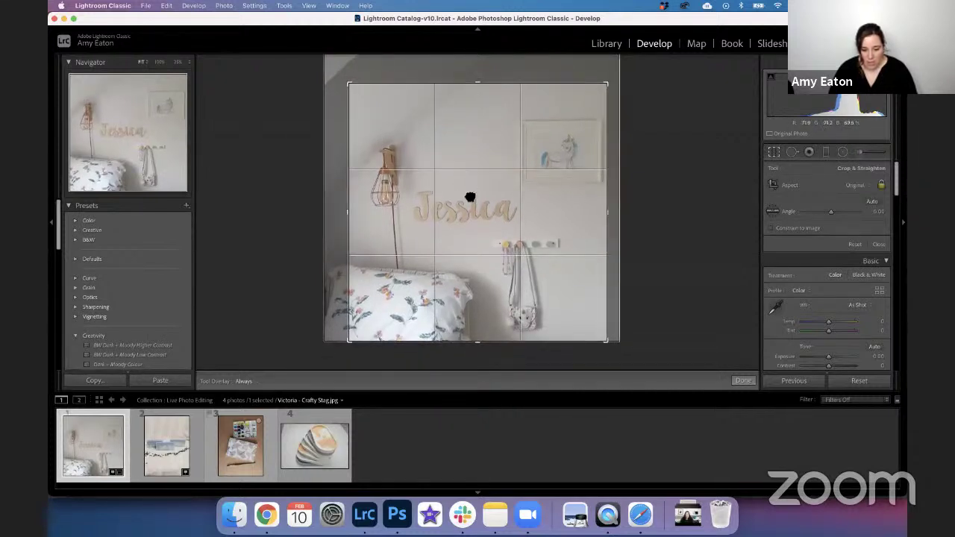
{"action": "left_click_drag", "start_coordinate": [470, 198], "coordinate": [464, 193]}
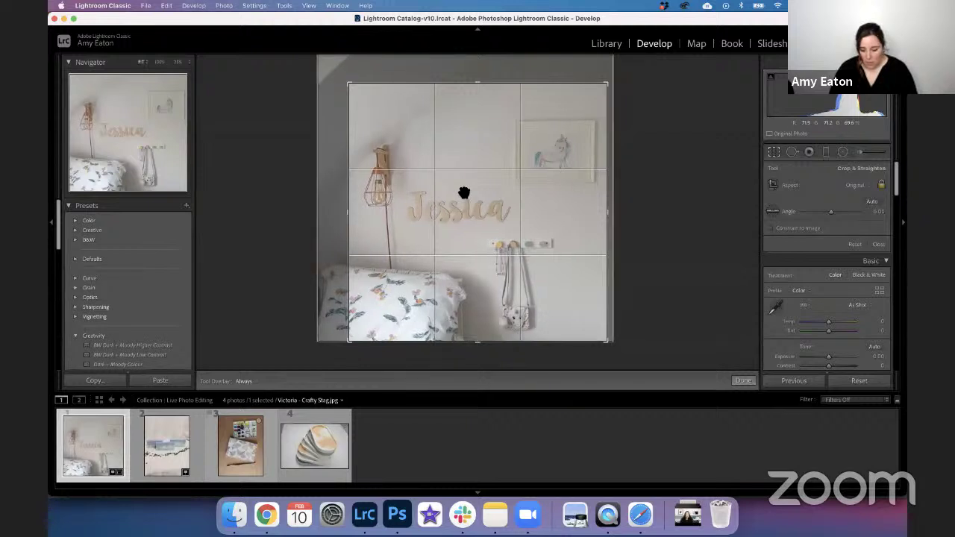
{"action": "key", "text": "Return"}
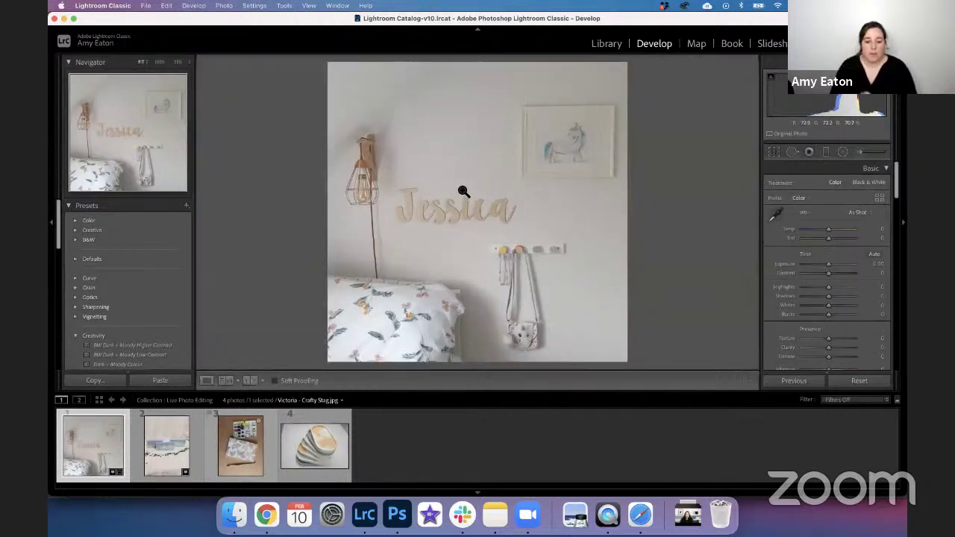
Straighten the bedroom photo by rotating its crop to an angle of 0.43 and apply it.
{"action": "left_click", "coordinate": [773, 151]}
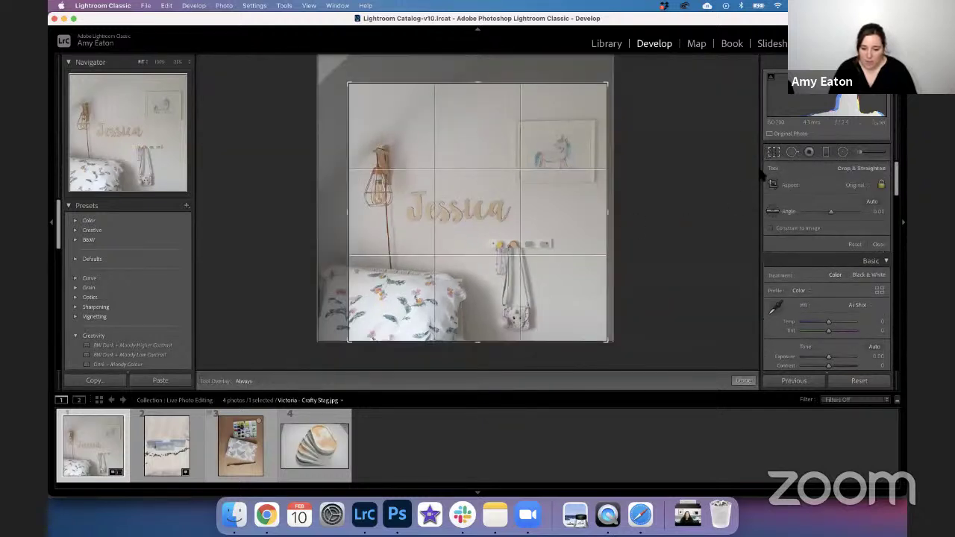
{"action": "left_click_drag", "start_coordinate": [659, 192], "coordinate": [660, 192]}
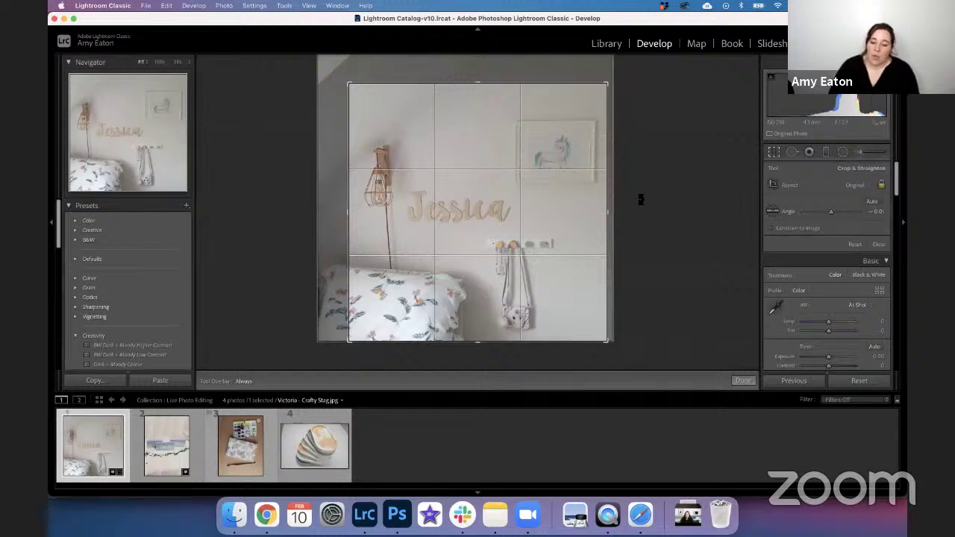
{"action": "left_click_drag", "start_coordinate": [640, 199], "coordinate": [640, 199]}
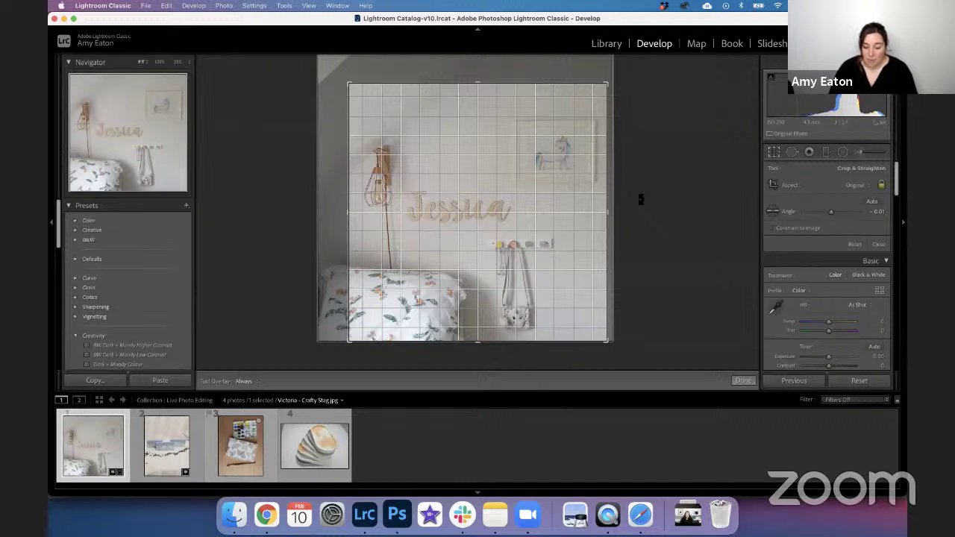
{"action": "left_click_drag", "start_coordinate": [640, 199], "coordinate": [642, 201]}
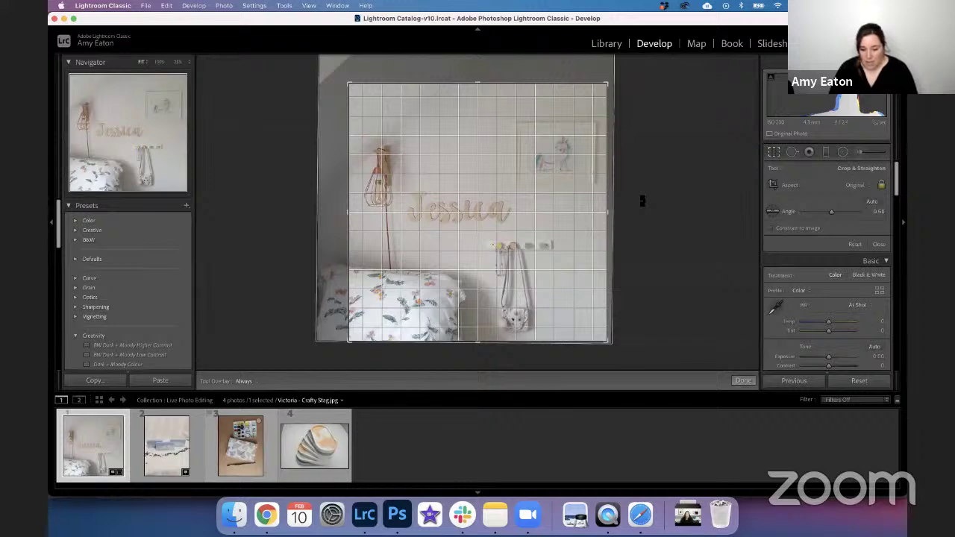
{"action": "mouse_move", "coordinate": [641, 201]}
{"action": "left_mouse_down"}
{"action": "mouse_move", "coordinate": [626, 213]}
{"action": "mouse_move", "coordinate": [631, 200]}
{"action": "left_mouse_up"}
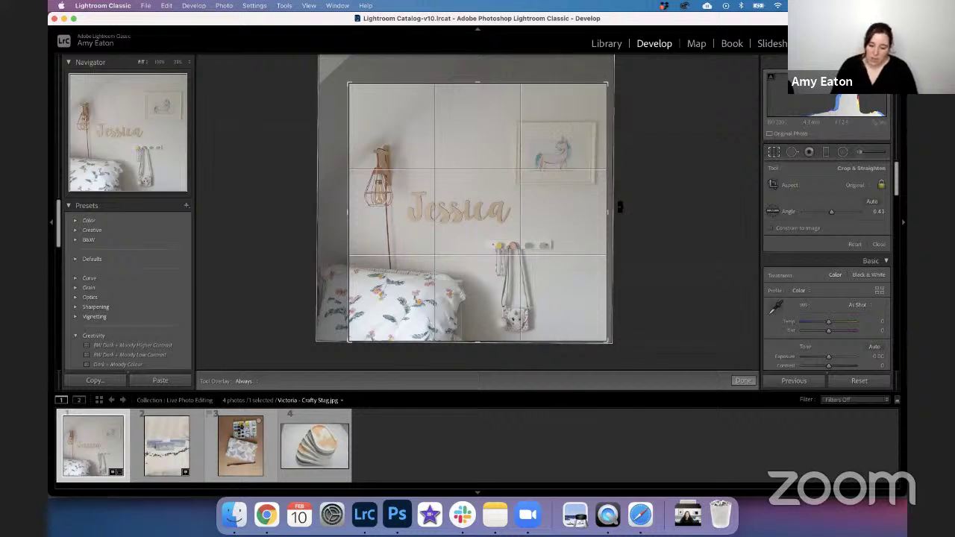
{"action": "key", "text": "Return"}
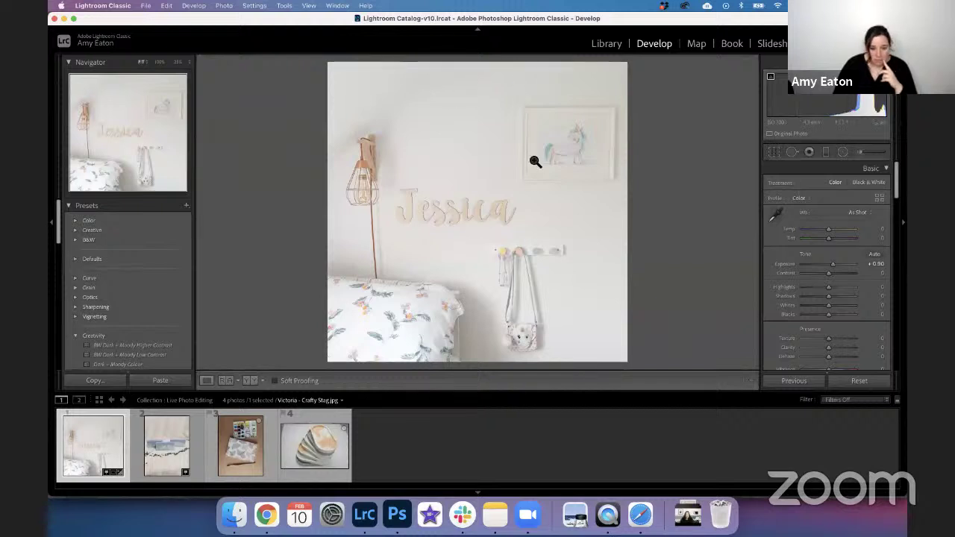
Set the bedroom photo's exposure to +0.95 and inspect its full histogram.
{"action": "left_click", "coordinate": [546, 14]}
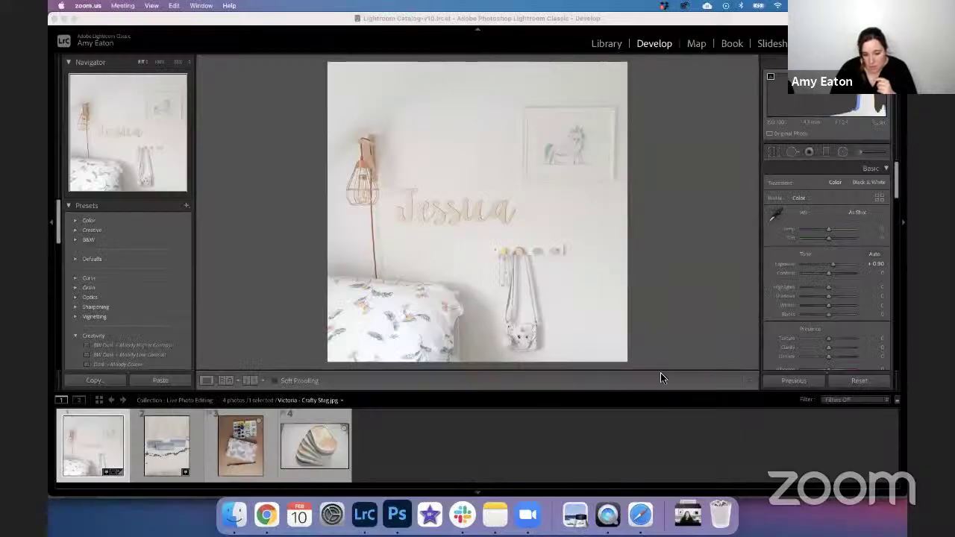
{"action": "left_click", "coordinate": [217, 334]}
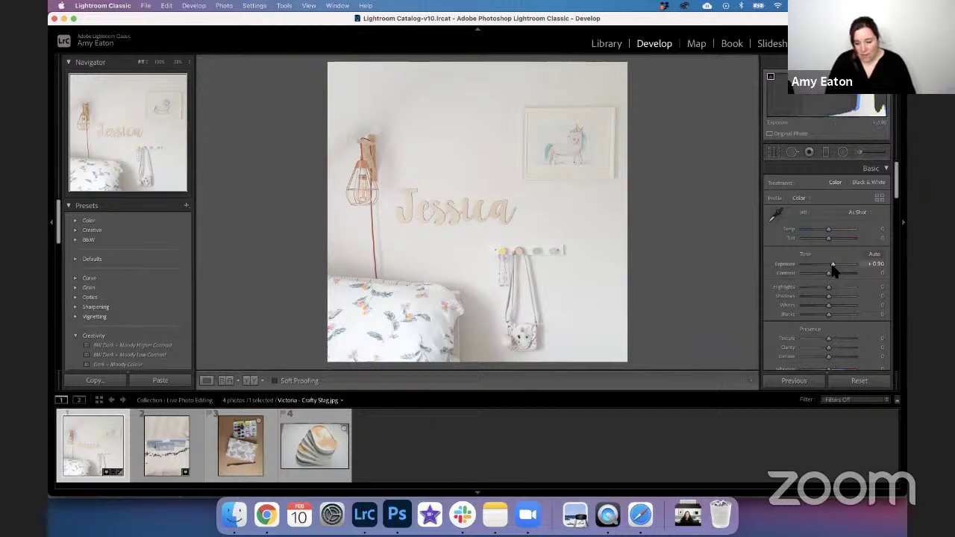
{"action": "left_click_drag", "start_coordinate": [832, 266], "coordinate": [845, 267]}
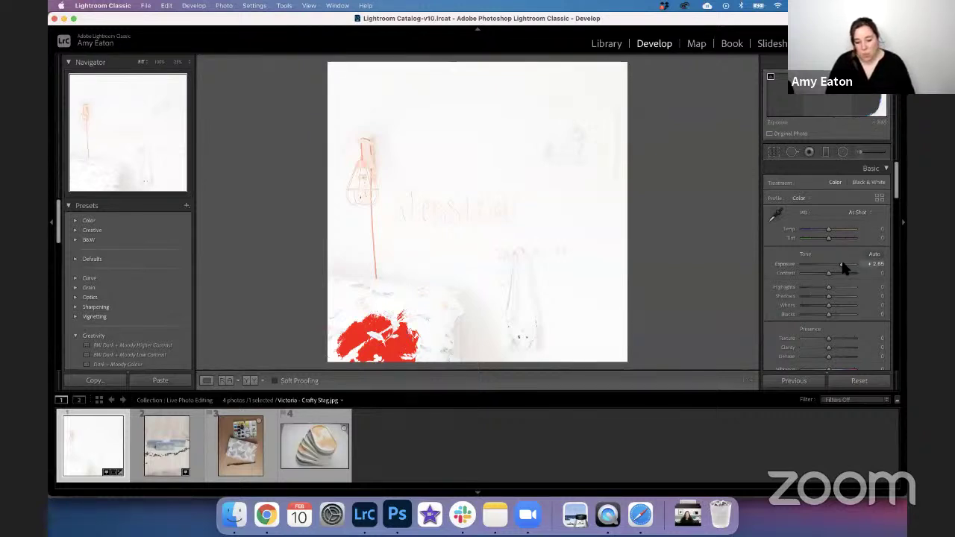
{"action": "left_click_drag", "start_coordinate": [843, 269], "coordinate": [835, 270]}
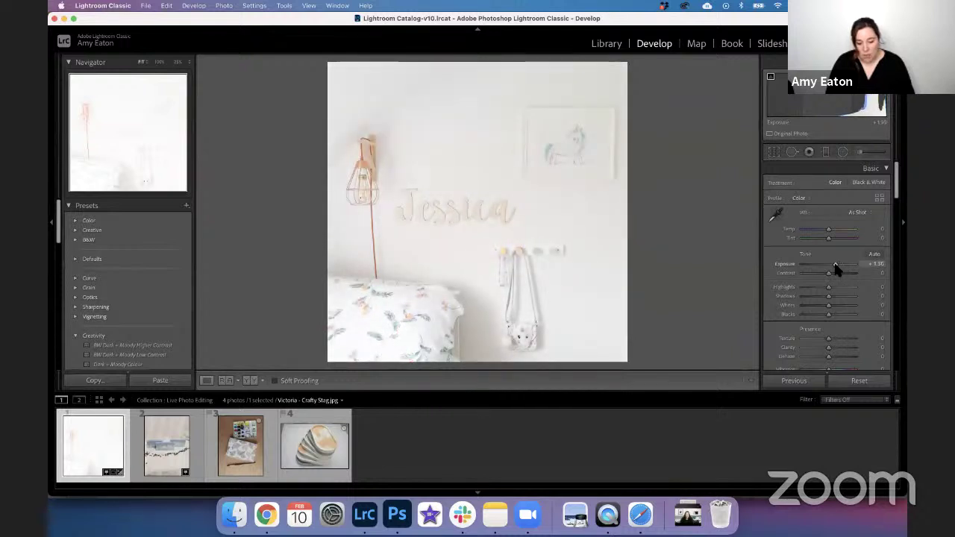
{"action": "left_click_drag", "start_coordinate": [836, 270], "coordinate": [833, 270]}
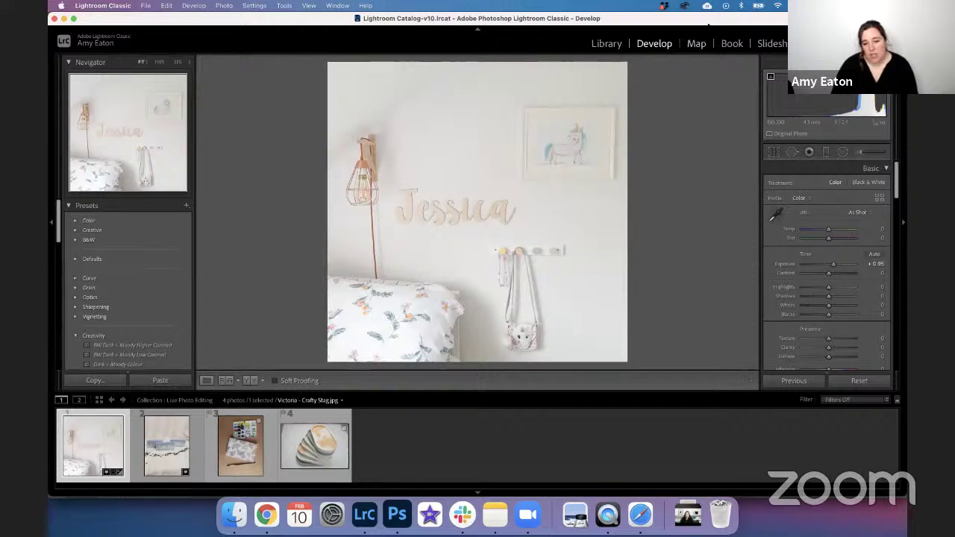
{"action": "left_click_drag", "start_coordinate": [707, 25], "coordinate": [718, 67]}
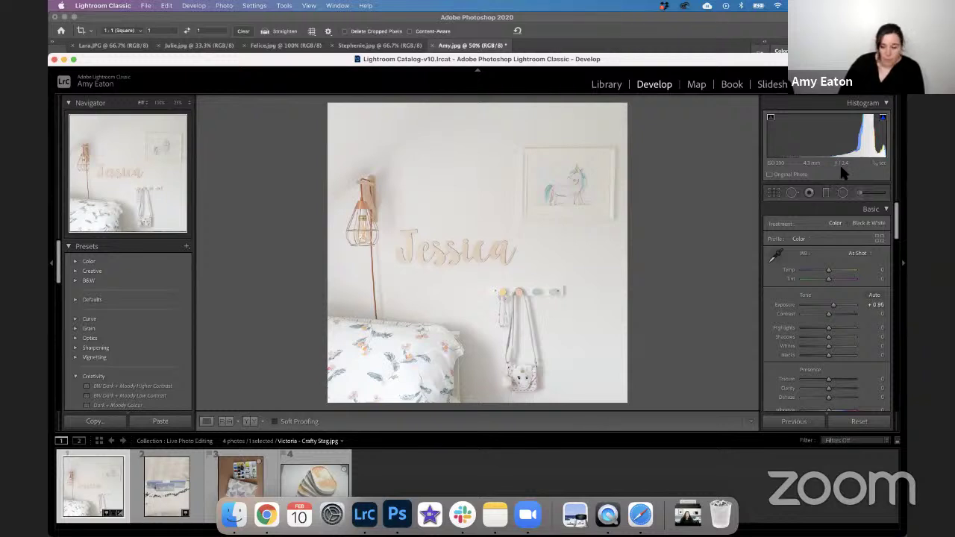
{"action": "left_click_drag", "start_coordinate": [717, 60], "coordinate": [714, 15]}
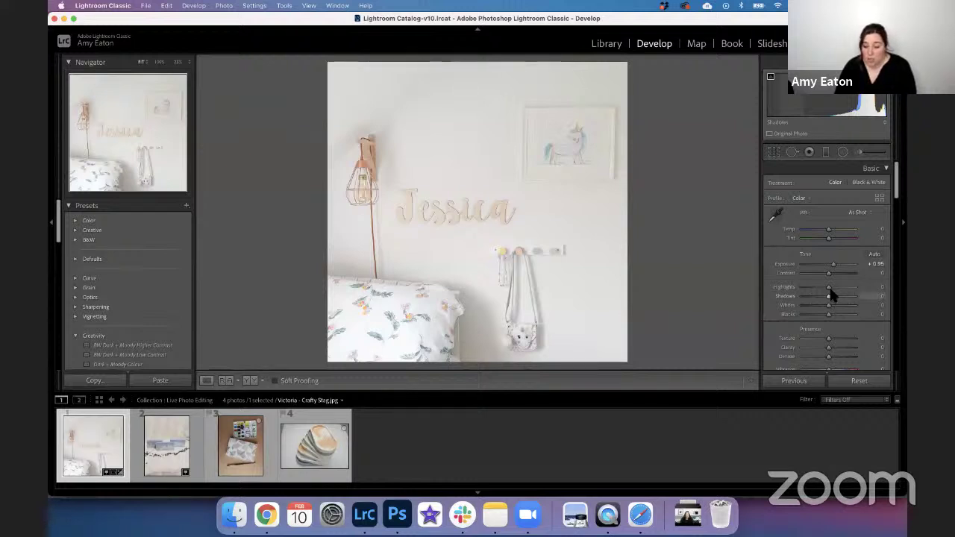
Try raising the highlights, return them to 0, set the whites to +17 and show highlight clipping.
{"action": "left_click_drag", "start_coordinate": [828, 288], "coordinate": [829, 288]}
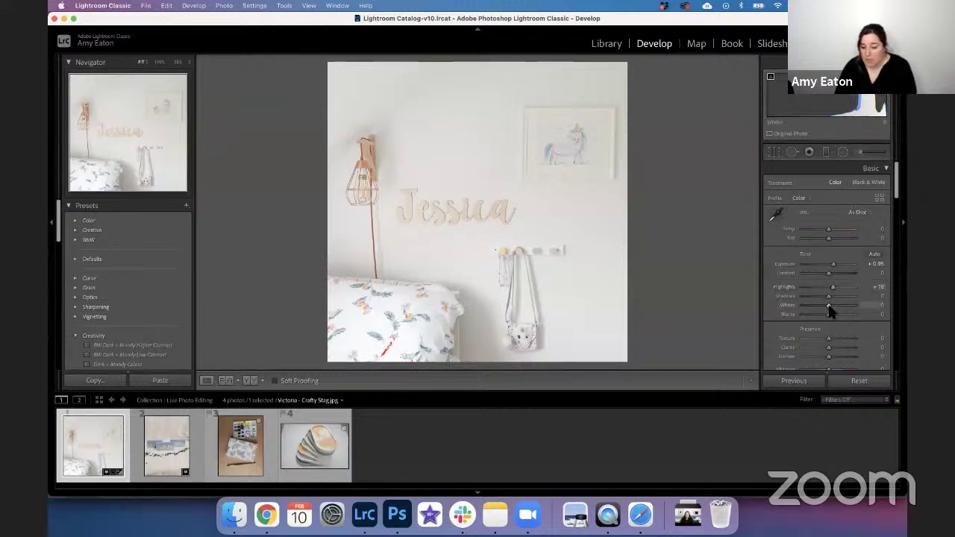
{"action": "left_click_drag", "start_coordinate": [829, 307], "coordinate": [829, 292]}
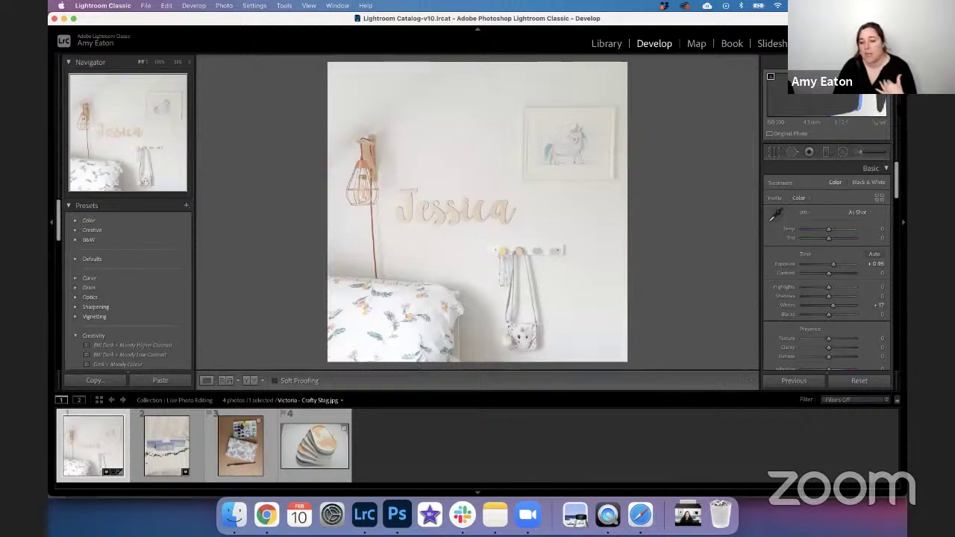
{"action": "left_click", "coordinate": [884, 76]}
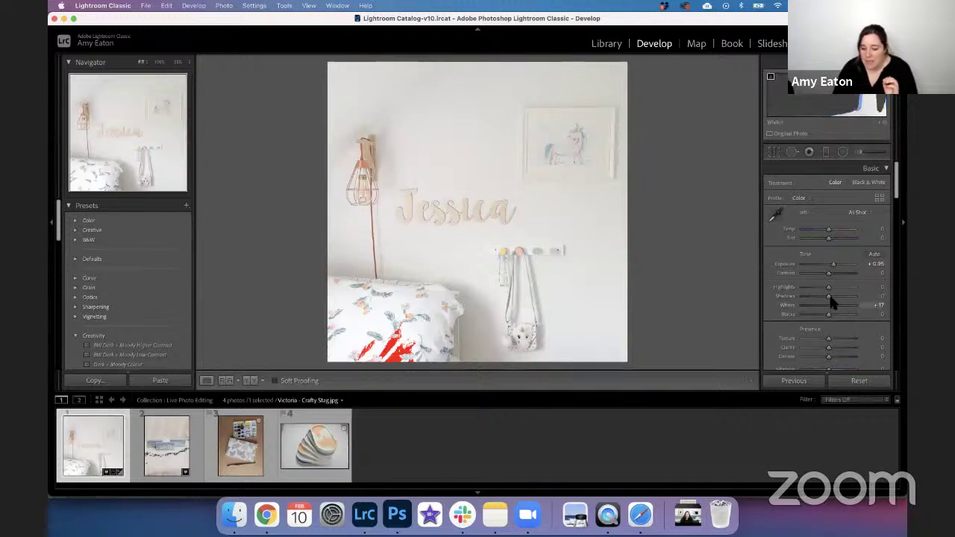
Set the shadows to -40, the blacks to -14 and the exposure to +1.10.
{"action": "left_click_drag", "start_coordinate": [831, 300], "coordinate": [817, 301]}
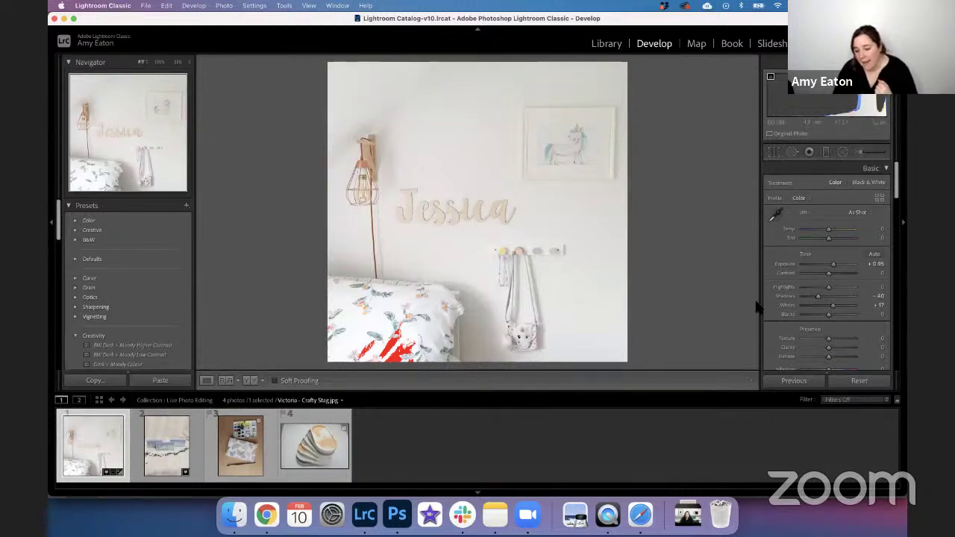
{"action": "left_click_drag", "start_coordinate": [828, 319], "coordinate": [822, 319]}
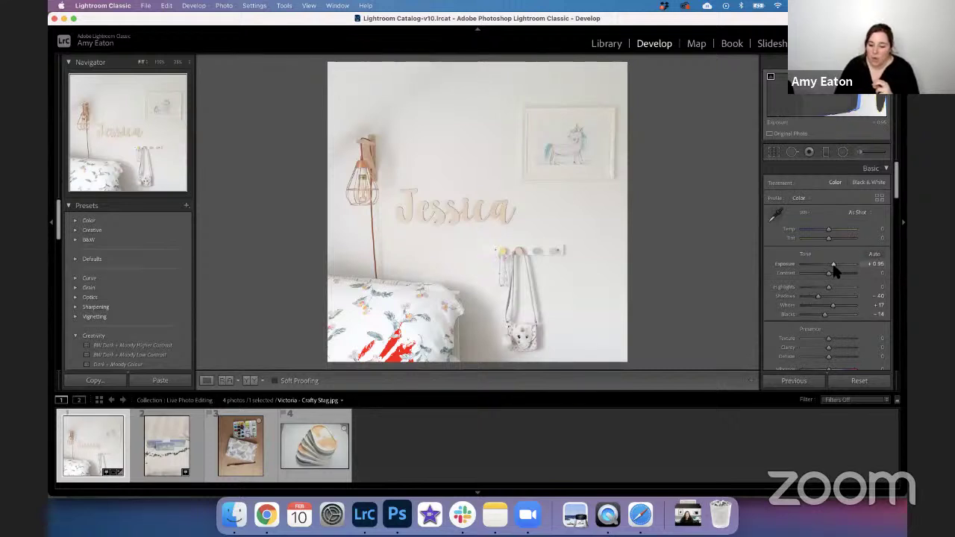
{"action": "left_click_drag", "start_coordinate": [833, 267], "coordinate": [836, 267]}
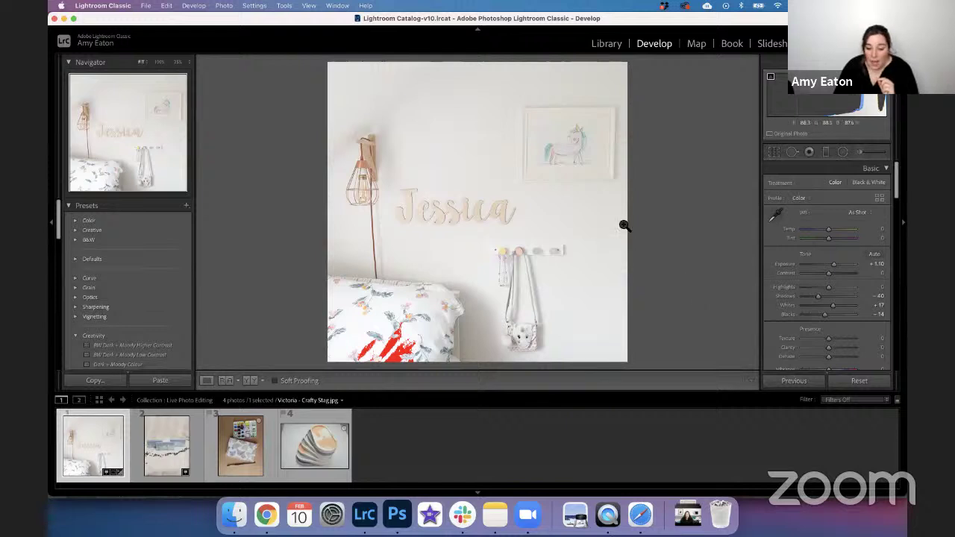
Try sampling the wall as the white balance neutral, and restore the As Shot white balance.
{"action": "left_click", "coordinate": [776, 216]}
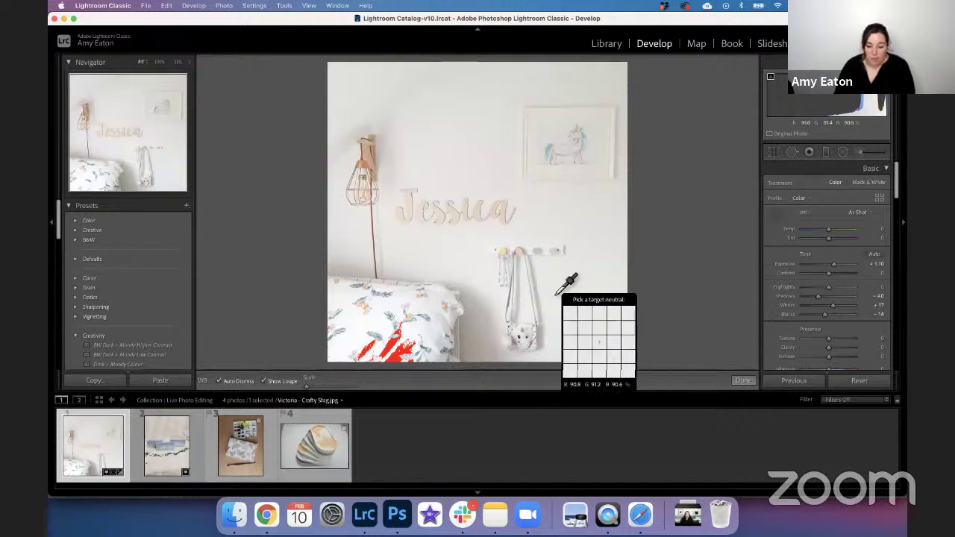
{"action": "left_click", "coordinate": [533, 204]}
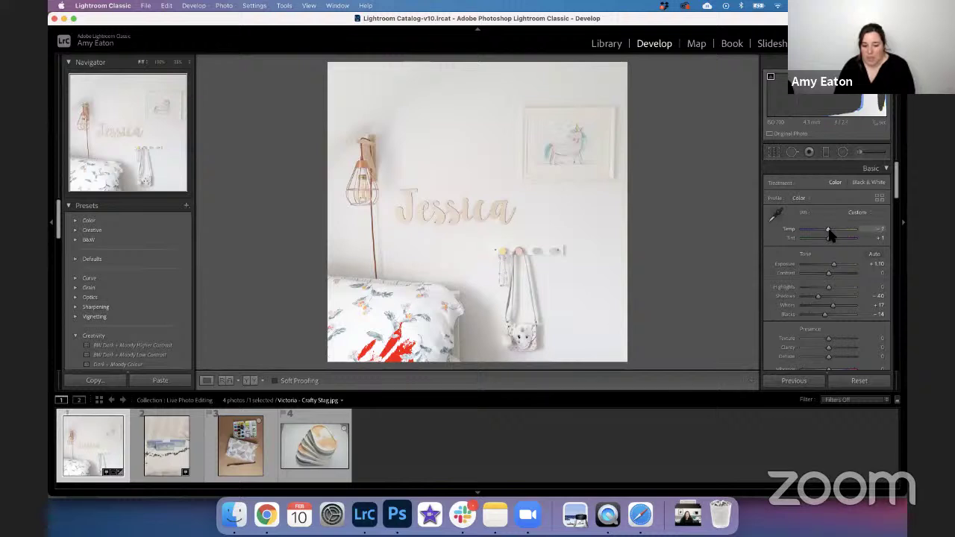
{"action": "left_click", "coordinate": [857, 212]}
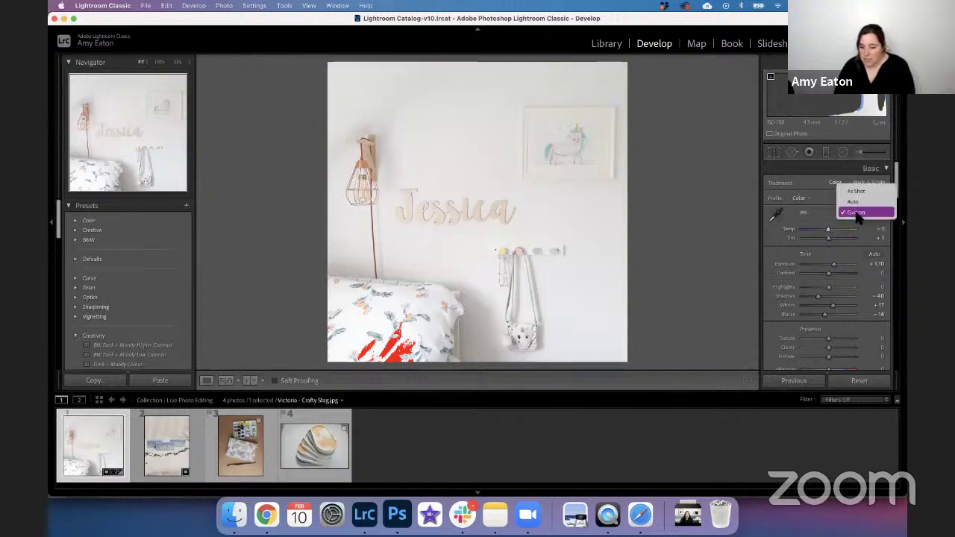
{"action": "left_click", "coordinate": [856, 192]}
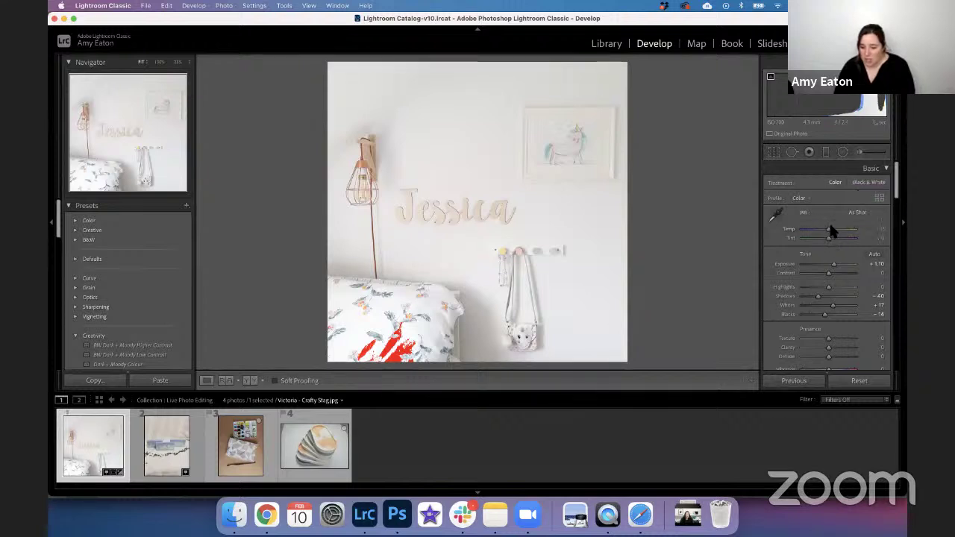
Cool the bedroom photo slightly by setting the temperature to -2, keeping the tint at 0.
{"action": "left_click_drag", "start_coordinate": [832, 232], "coordinate": [820, 258]}
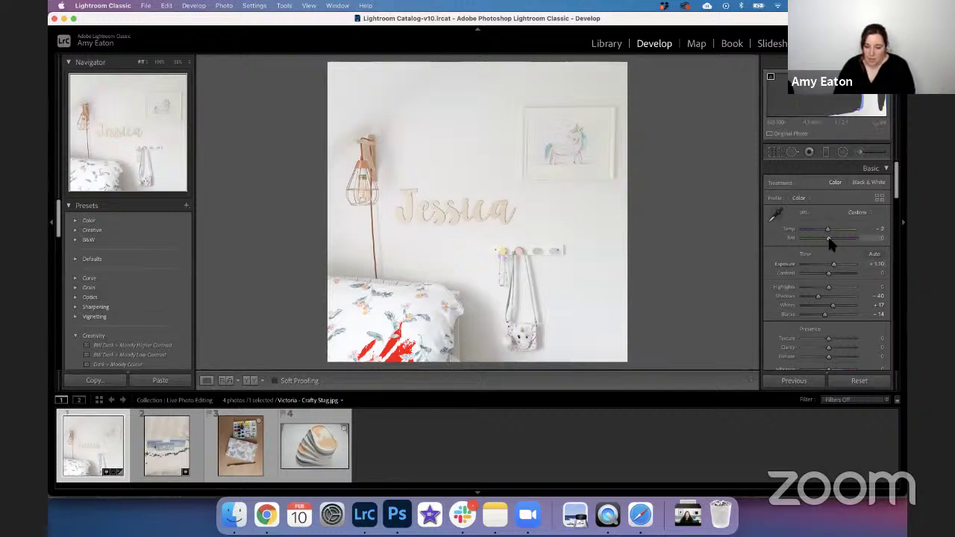
{"action": "left_click_drag", "start_coordinate": [828, 240], "coordinate": [828, 239]}
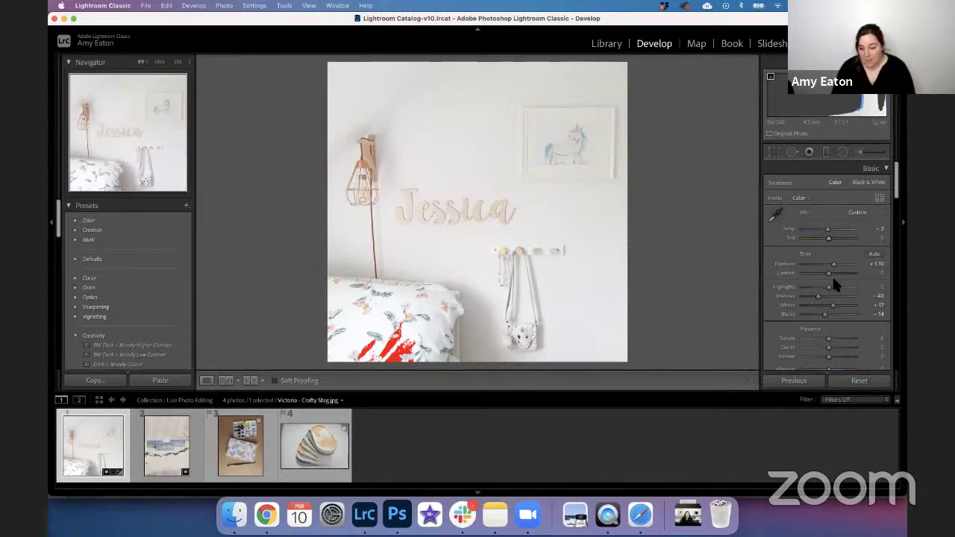
Open the second photo, showing the blue soap bars, for developing.
{"action": "left_click", "coordinate": [150, 455]}
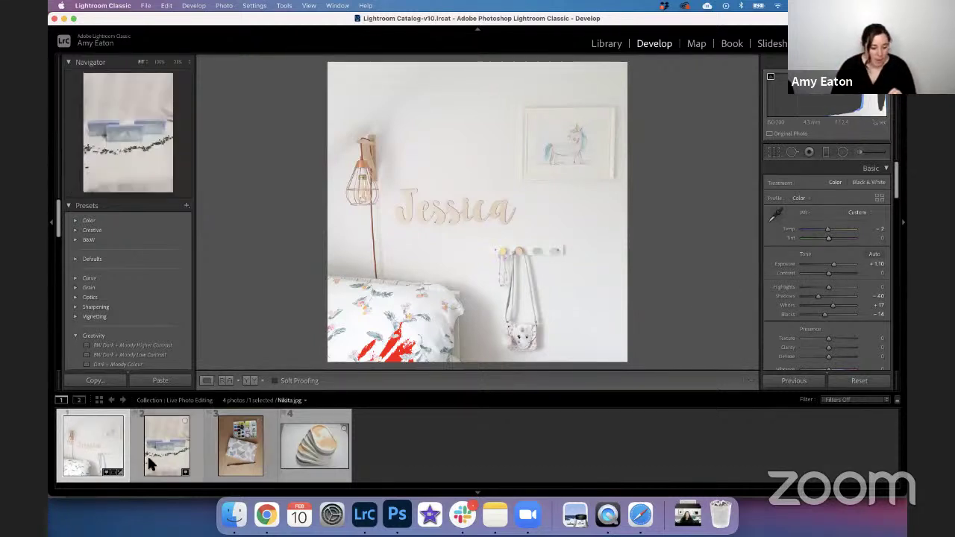
{"action": "left_click", "coordinate": [151, 456]}
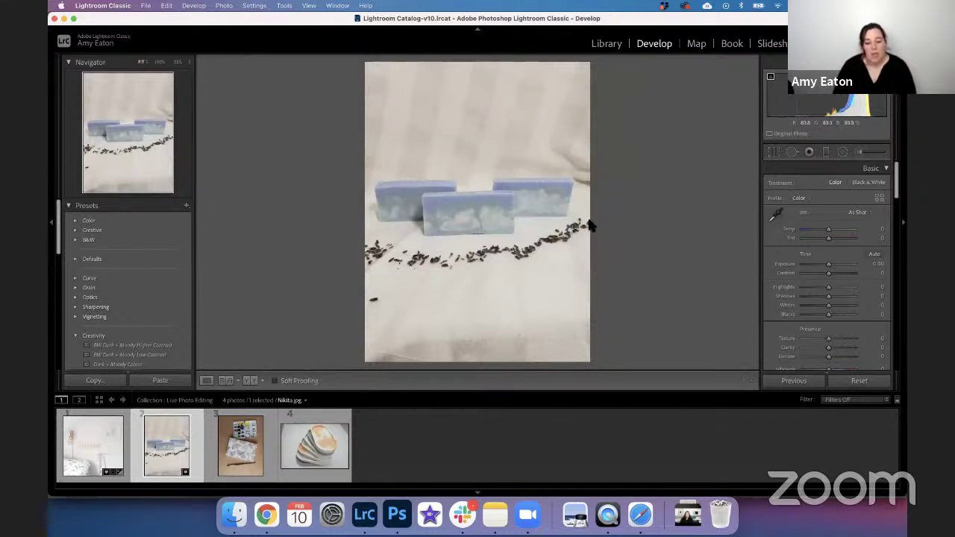
Crop the blue soap bars photo to a 1 x 1 square aspect, keeping the soaps centred.
{"action": "left_click", "coordinate": [773, 151]}
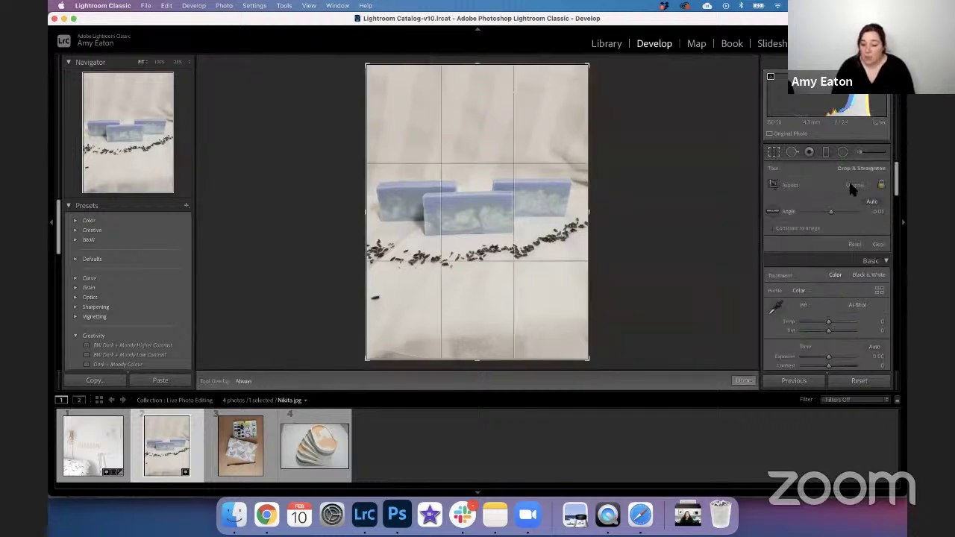
{"action": "left_click", "coordinate": [848, 180]}
{"action": "key", "text": "Return"}
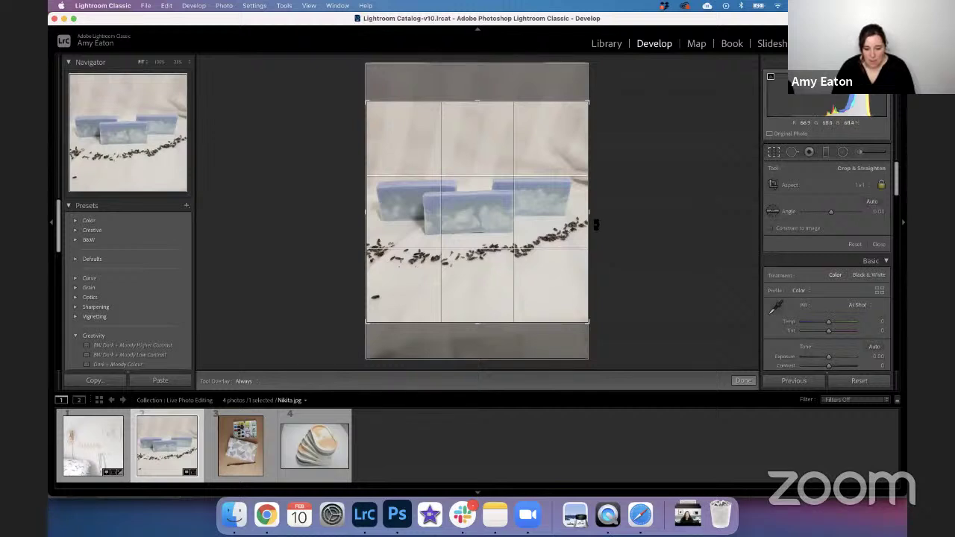
{"action": "key", "text": "Return"}
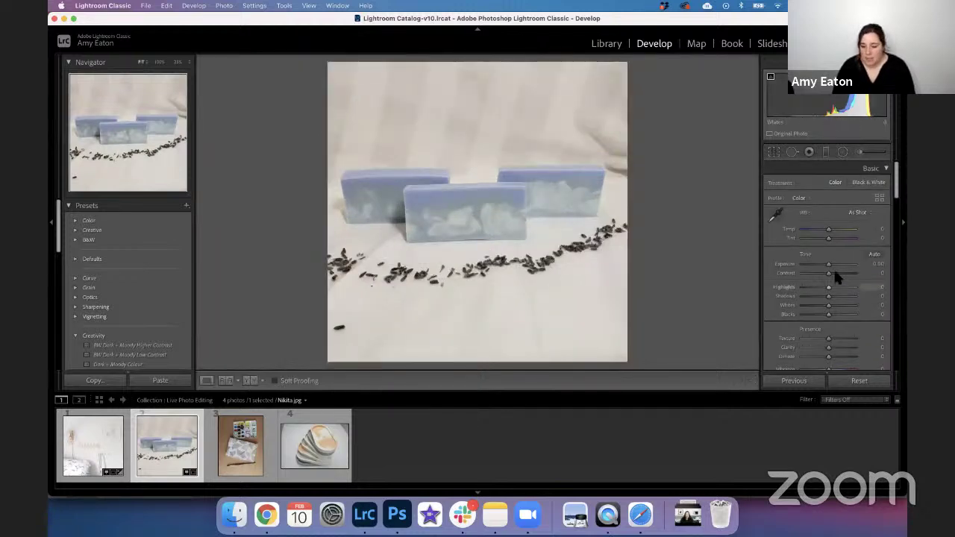
Set the soap photo's exposure to +0.15, highlights to +21, shadows to -14, whites to +26 and blacks to -2.
{"action": "left_click_drag", "start_coordinate": [829, 265], "coordinate": [830, 265]}
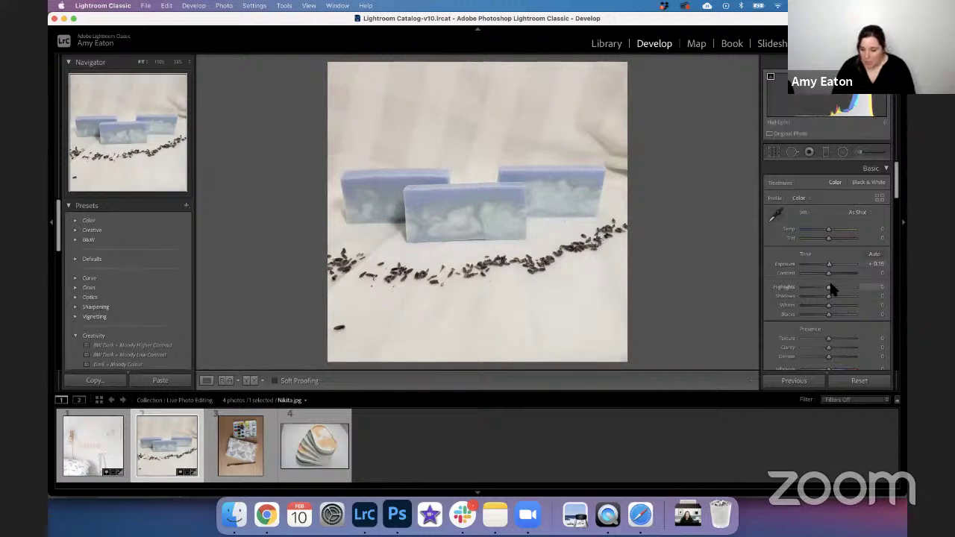
{"action": "left_click_drag", "start_coordinate": [834, 290], "coordinate": [836, 311]}
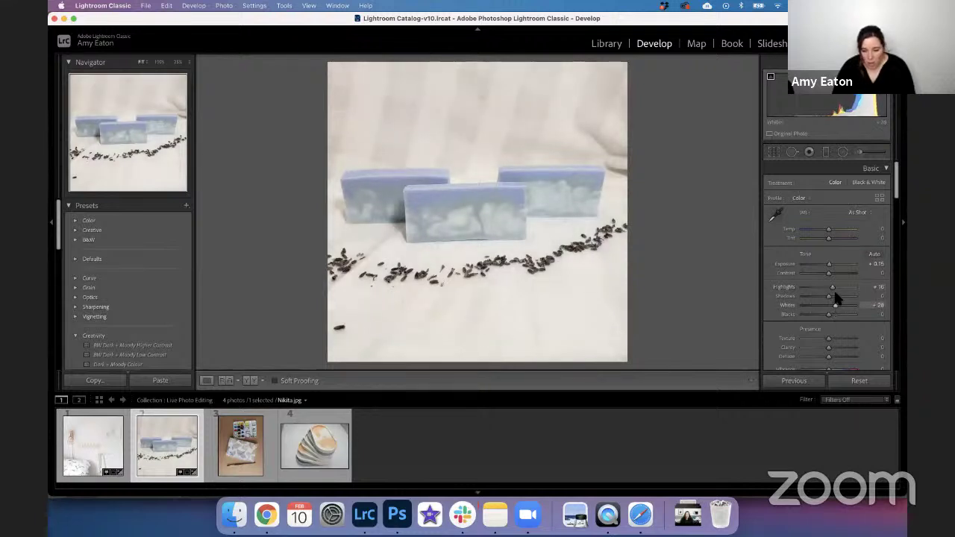
{"action": "left_click_drag", "start_coordinate": [834, 288], "coordinate": [831, 323]}
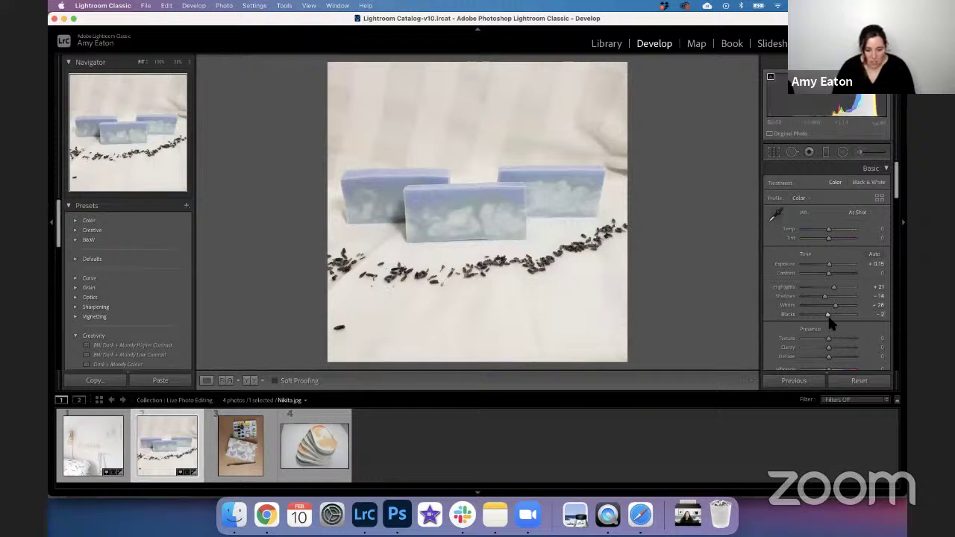
Compare the before and after versions of the bedroom photo and the soap photo, and return to the single view.
{"action": "left_click", "coordinate": [89, 450]}
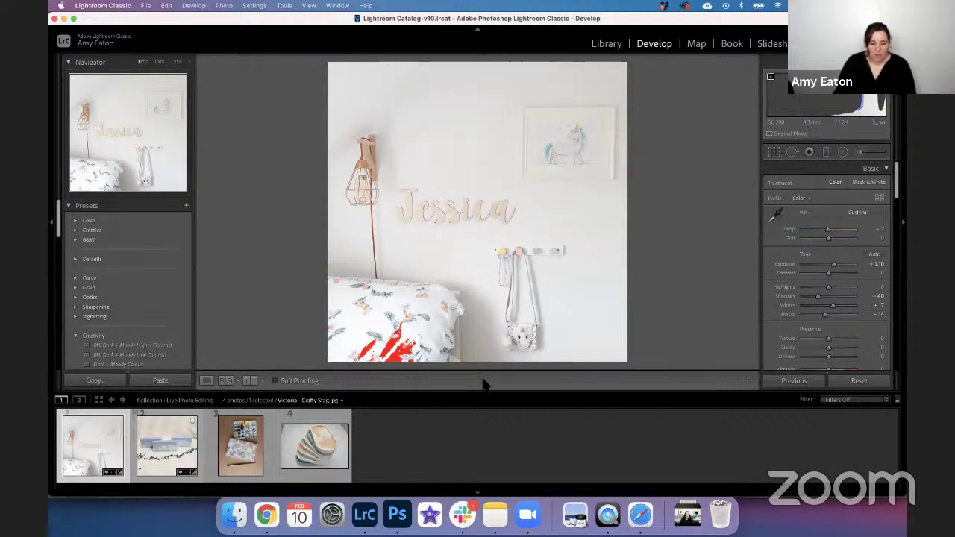
{"action": "left_click", "coordinate": [249, 380]}
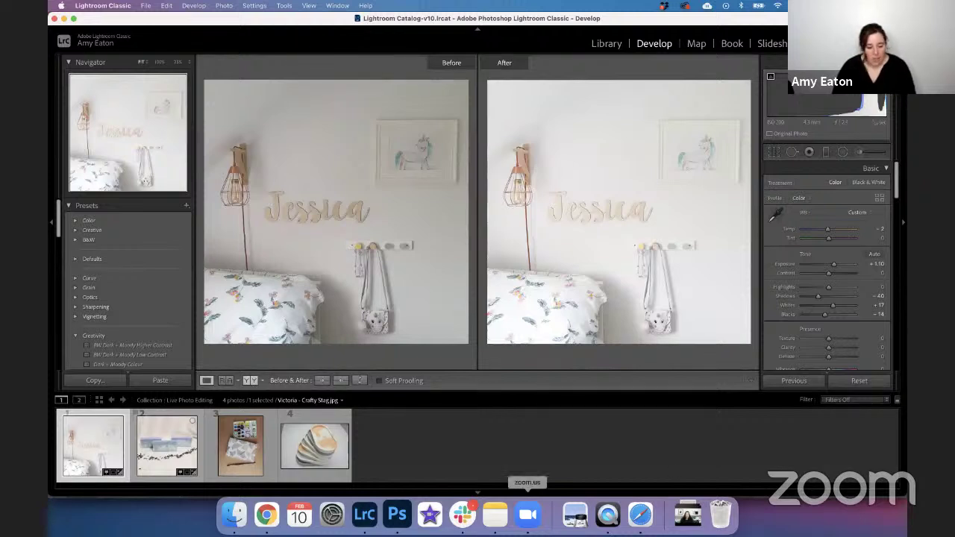
{"action": "left_click", "coordinate": [160, 455]}
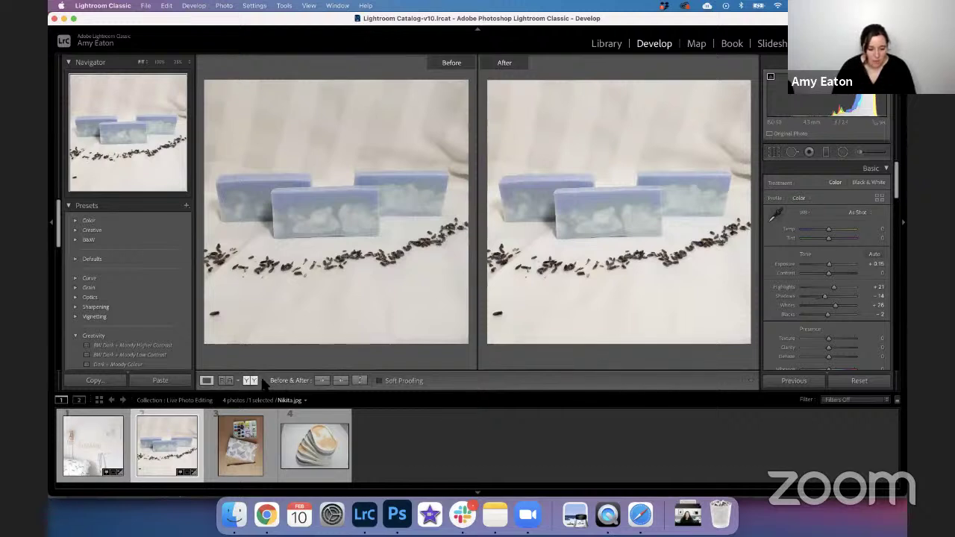
{"action": "left_click", "coordinate": [207, 381]}
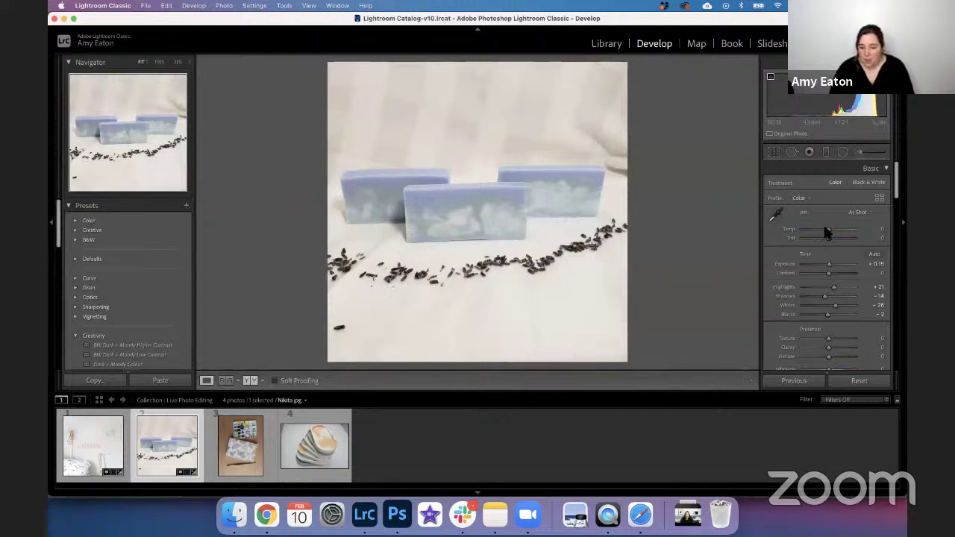
Cool the soap photo by setting the temperature to -4, and compare it side by side with the original.
{"action": "left_click_drag", "start_coordinate": [827, 230], "coordinate": [829, 235]}
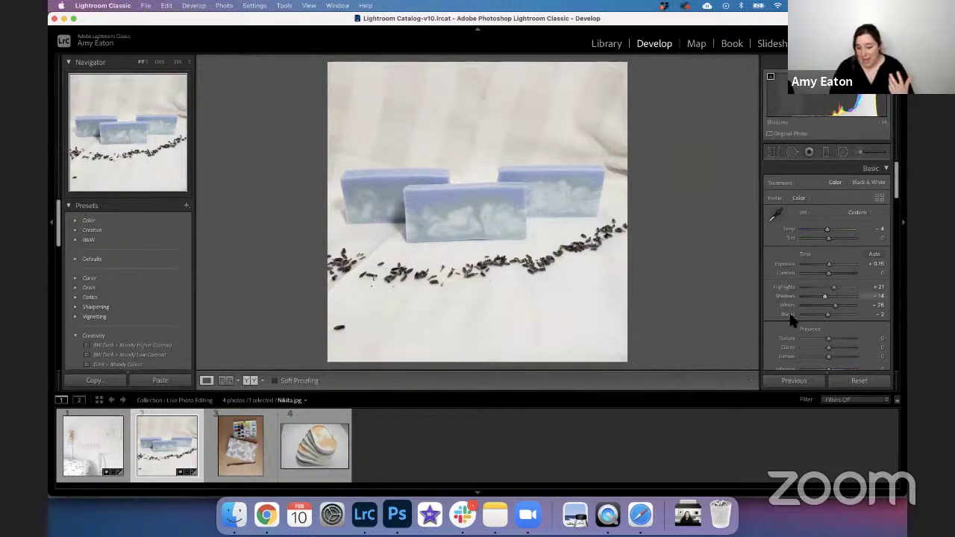
{"action": "scroll", "coordinate": [781, 319], "scroll_direction": "down", "scroll_amount": 1}
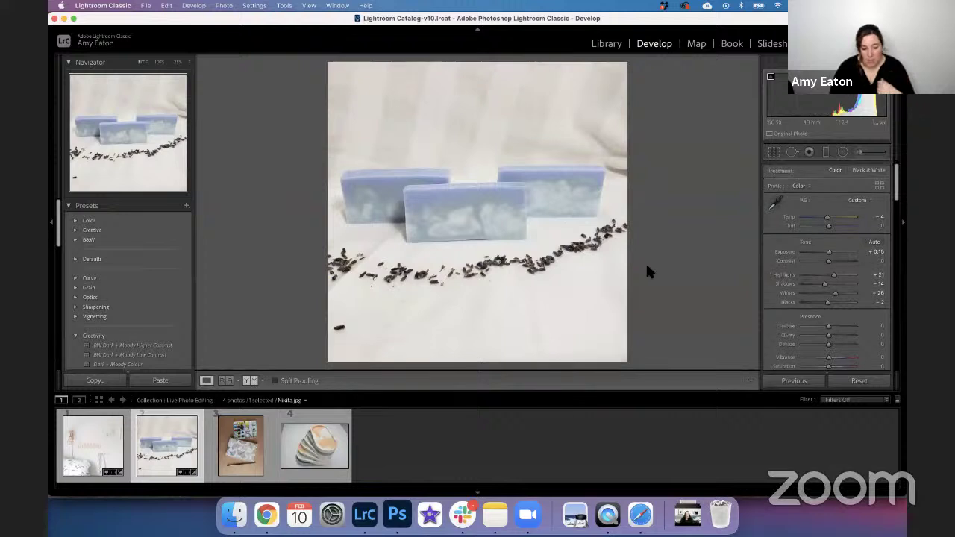
{"action": "left_click", "coordinate": [250, 380]}
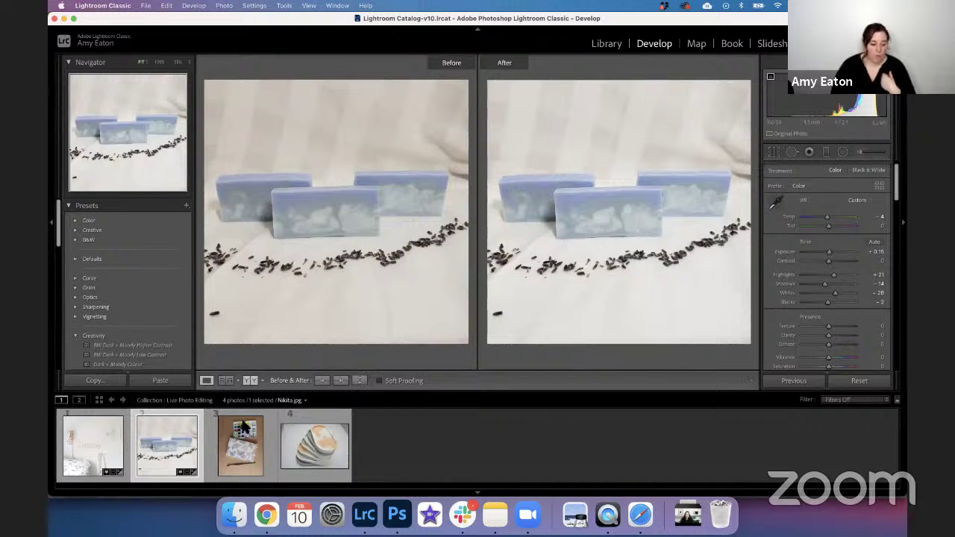
Open the third photo, showing the paint palette and notebook, in single view and rotate it 90 degrees clockwise.
{"action": "left_click", "coordinate": [244, 454]}
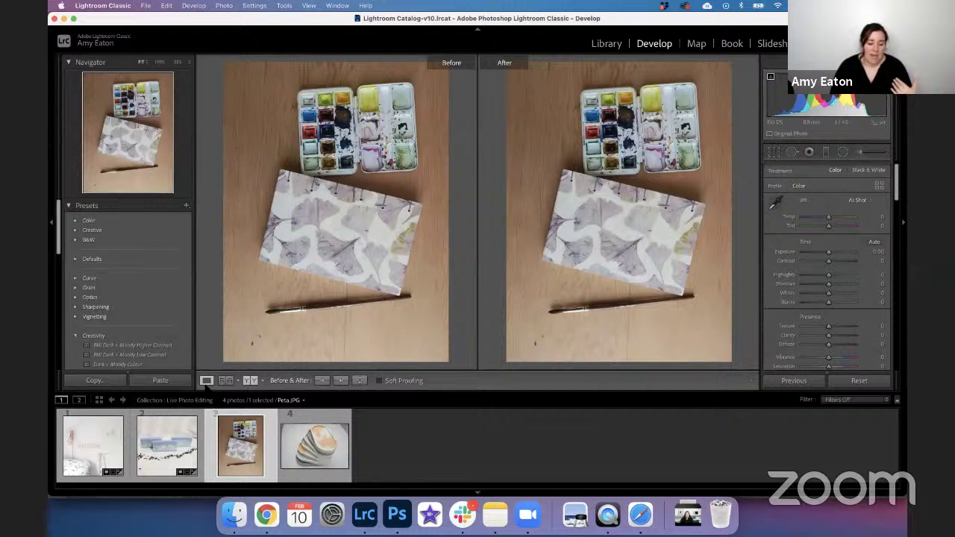
{"action": "left_click", "coordinate": [207, 381]}
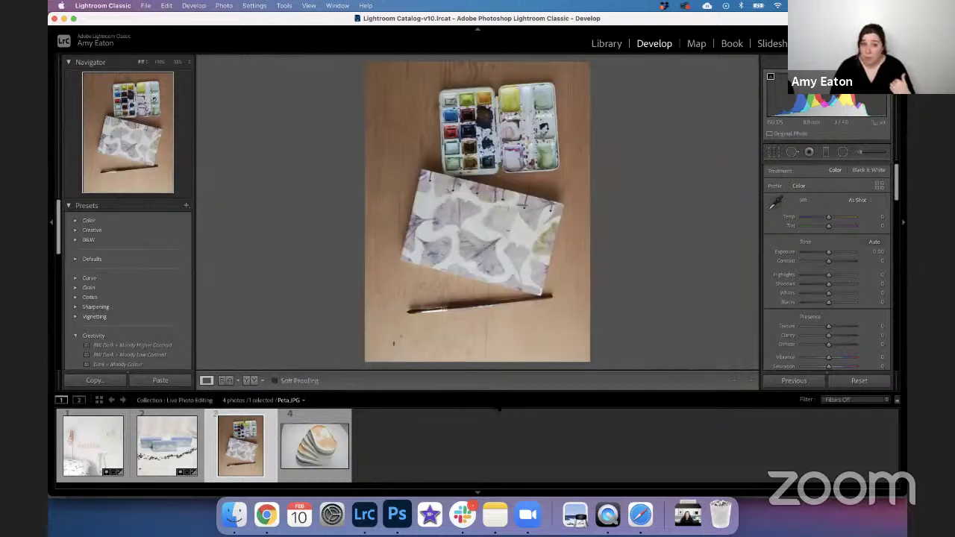
{"action": "right_click", "coordinate": [487, 259]}
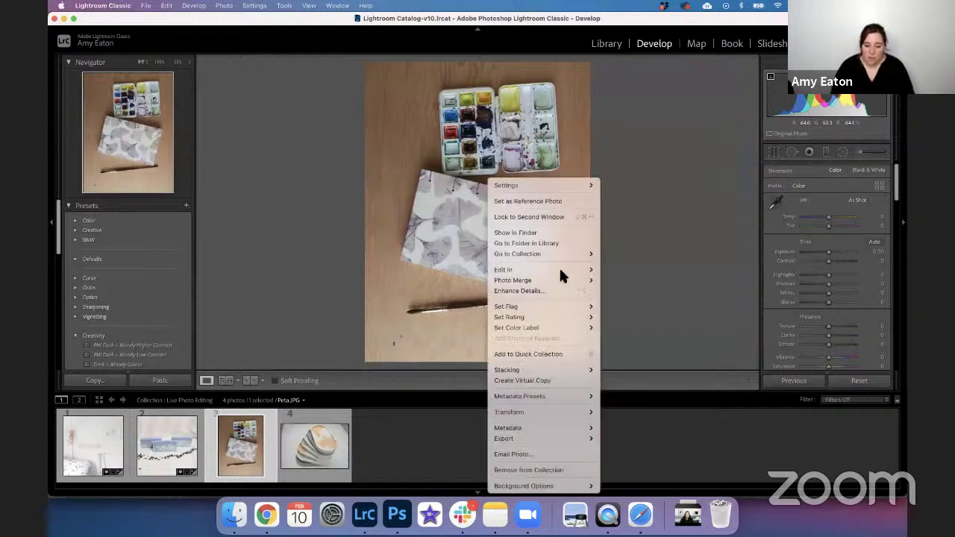
{"action": "left_click", "coordinate": [660, 280]}
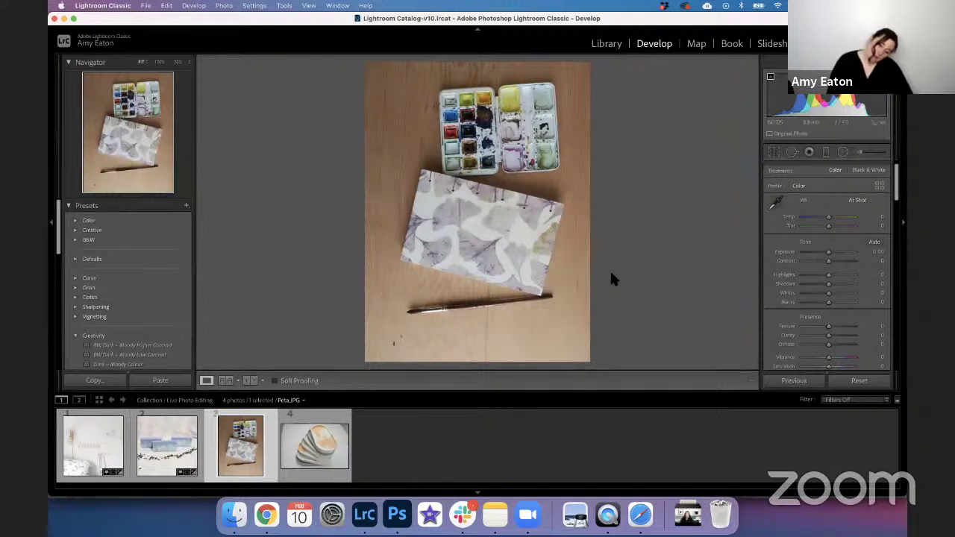
{"action": "right_click", "coordinate": [497, 264]}
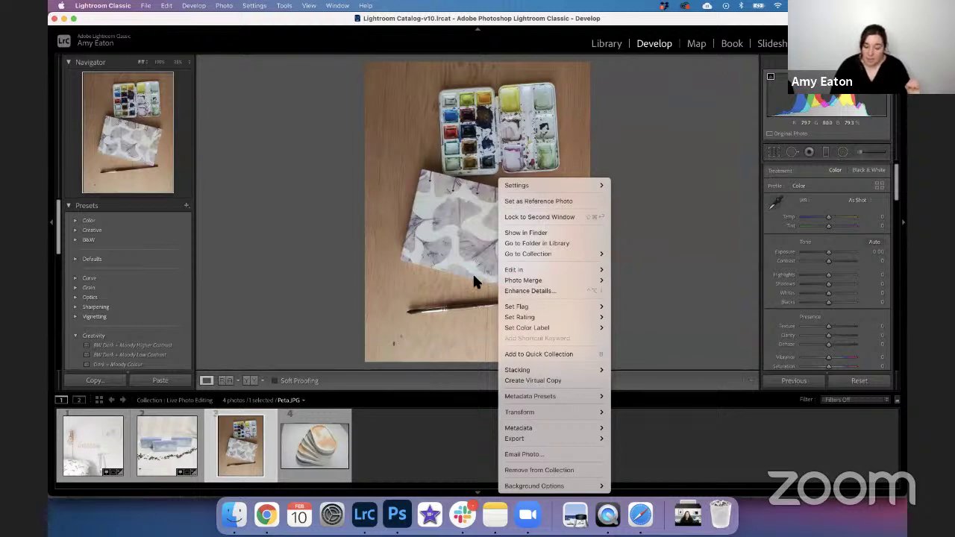
{"action": "mouse_move", "coordinate": [560, 414]}
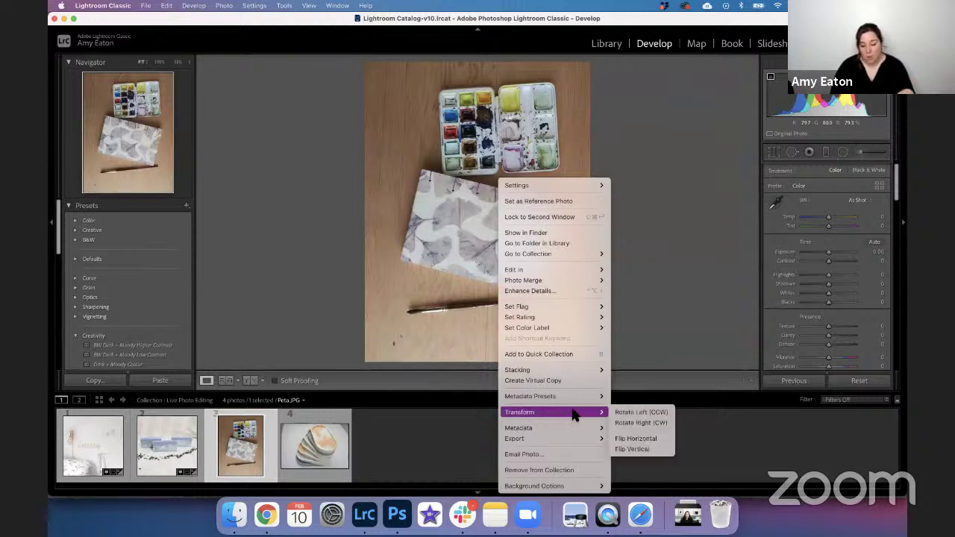
{"action": "left_click", "coordinate": [638, 422]}
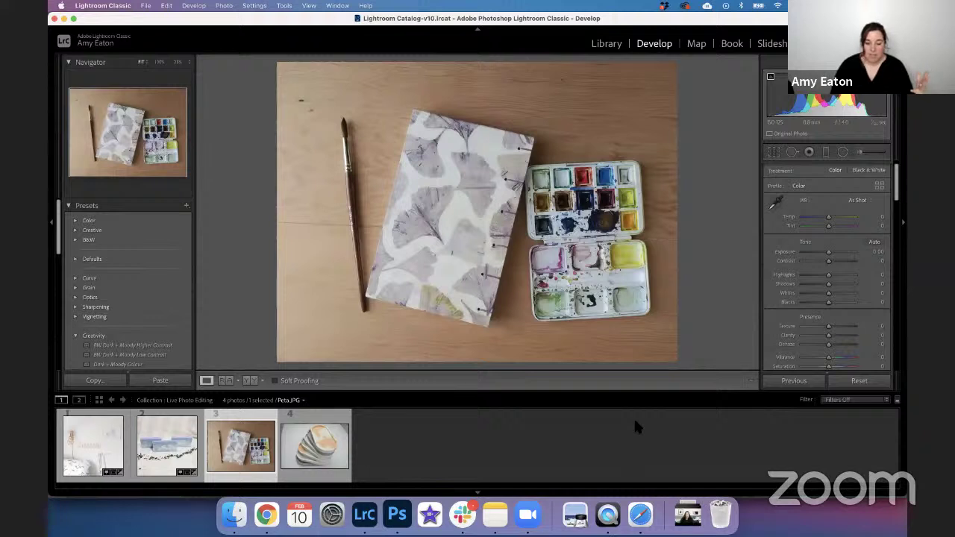
Crop the palette photo at a 4 x 3 ratio, trimming a little off its left and upper edges.
{"action": "left_click", "coordinate": [773, 152]}
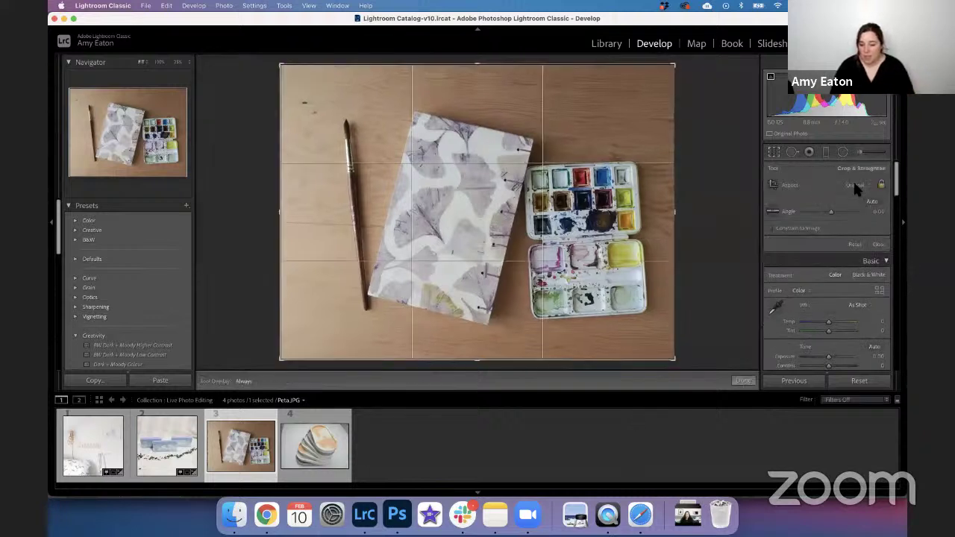
{"action": "left_click", "coordinate": [854, 185]}
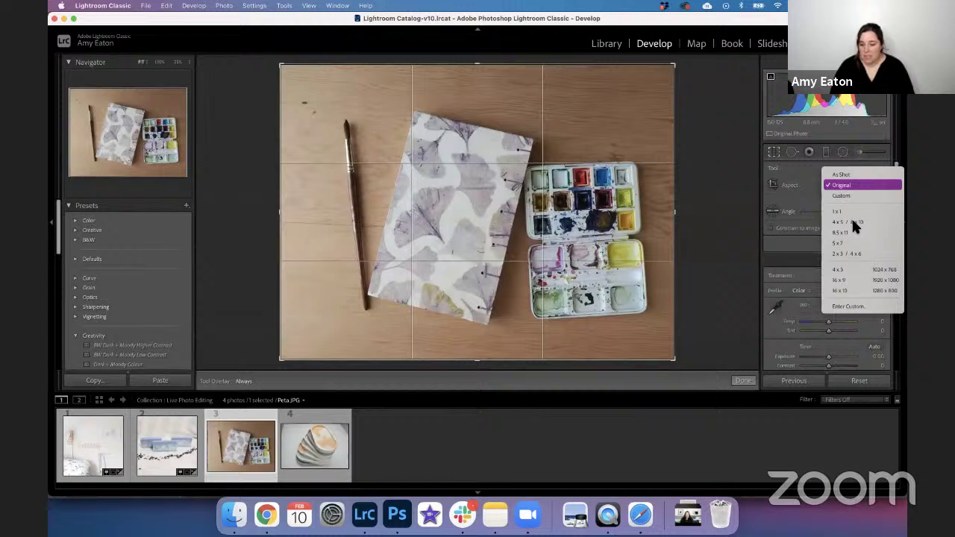
{"action": "left_click", "coordinate": [837, 269]}
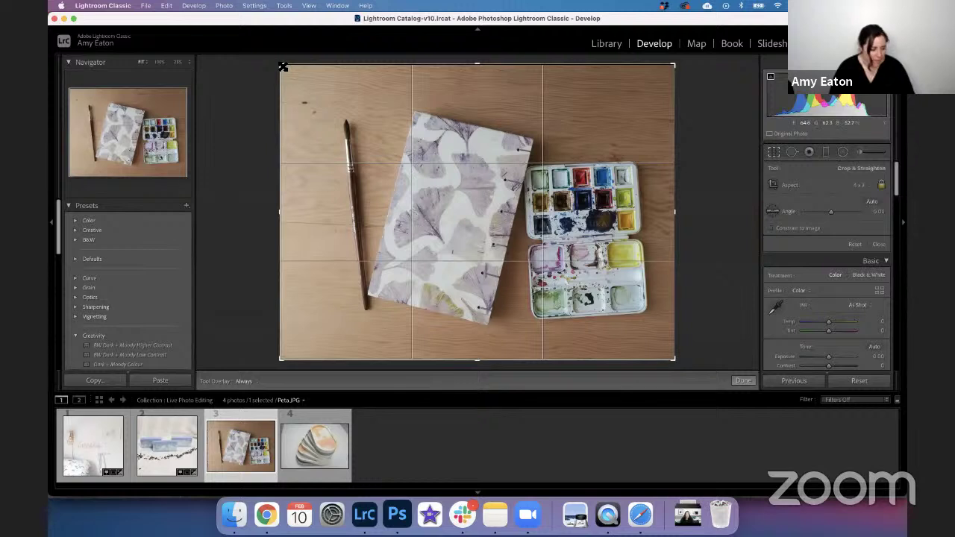
{"action": "left_click_drag", "start_coordinate": [282, 67], "coordinate": [289, 69]}
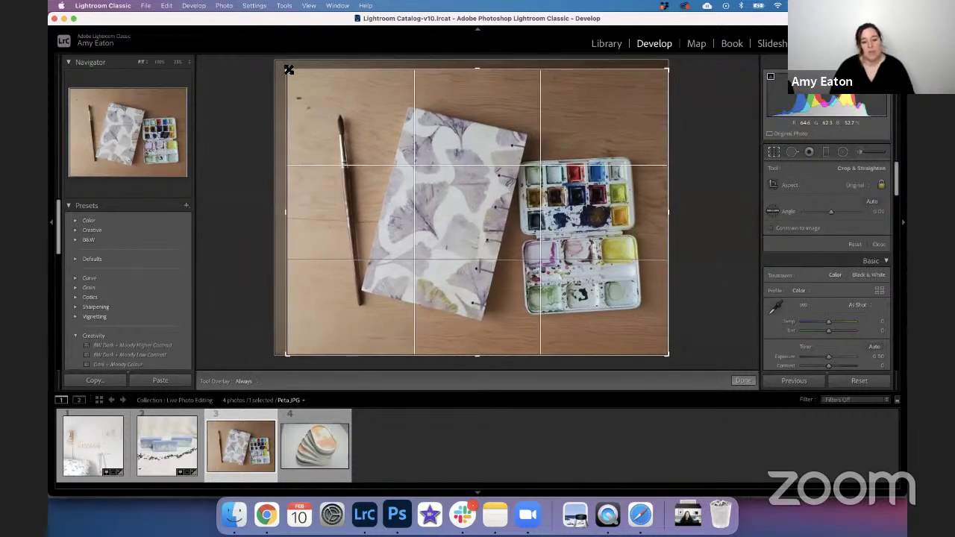
{"action": "left_click_drag", "start_coordinate": [289, 69], "coordinate": [291, 72]}
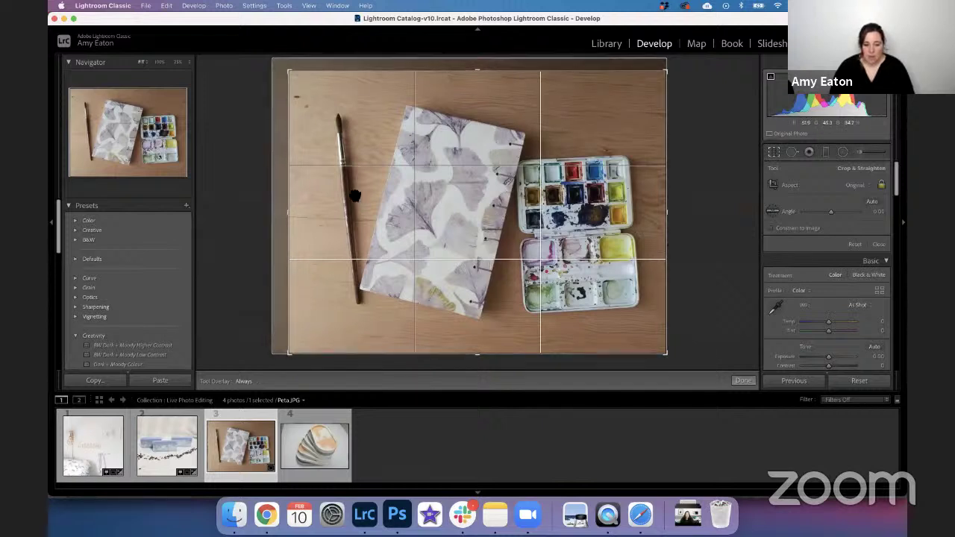
{"action": "left_click_drag", "start_coordinate": [281, 209], "coordinate": [291, 216]}
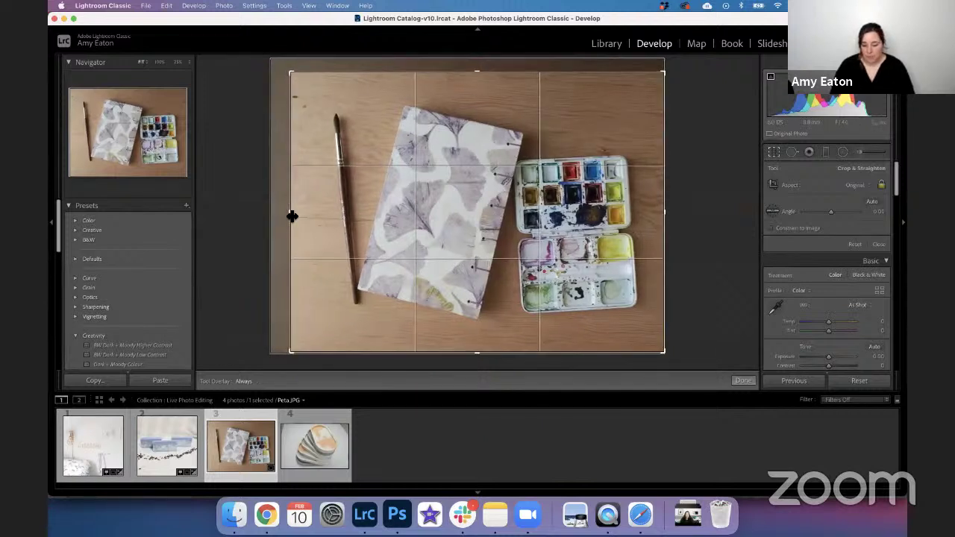
{"action": "key", "text": "Return"}
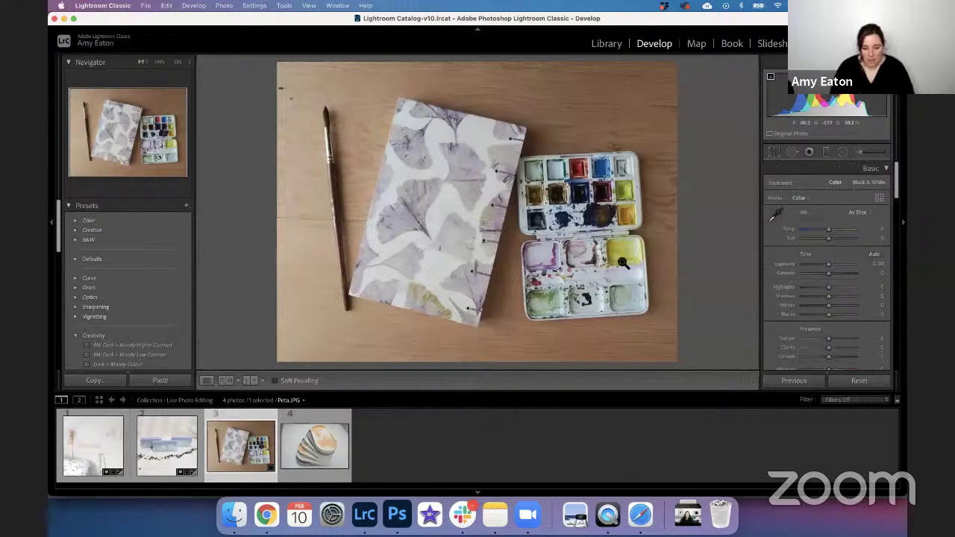
Straighten the palette photo by turning it slightly counterclockwise within the crop.
{"action": "left_click", "coordinate": [773, 151]}
{"action": "left_click_drag", "start_coordinate": [707, 205], "coordinate": [709, 196]}
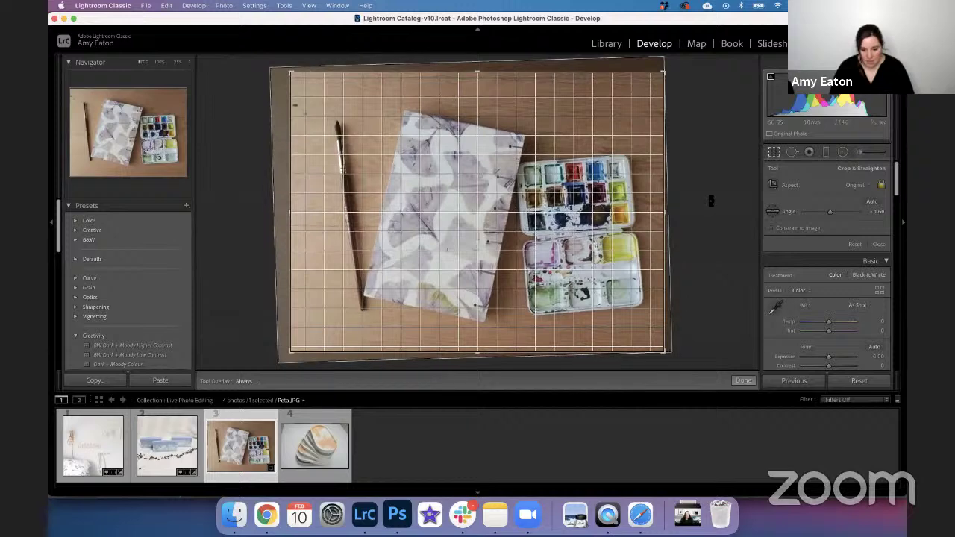
{"action": "key", "text": "Return"}
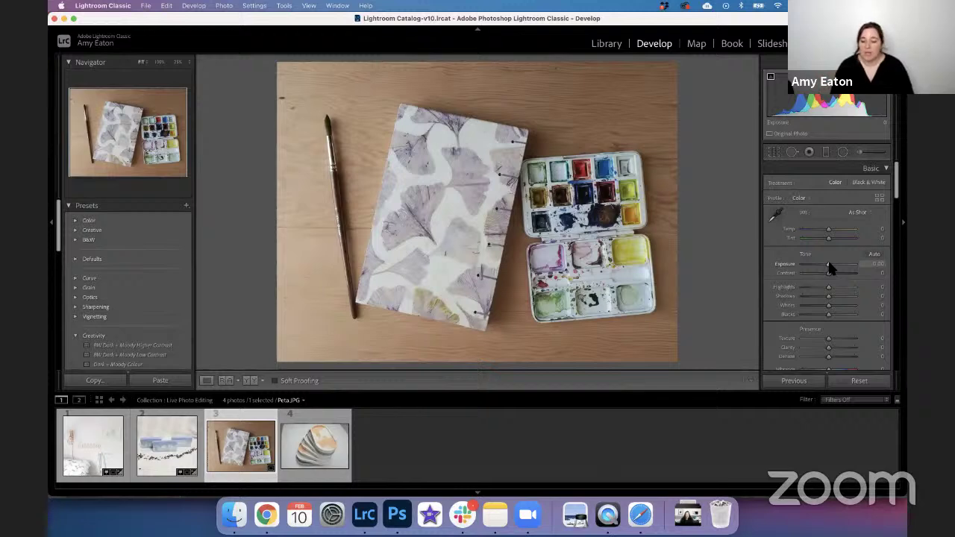
Brighten the palette photo by setting the exposure to +0.75.
{"action": "left_click_drag", "start_coordinate": [830, 267], "coordinate": [835, 269]}
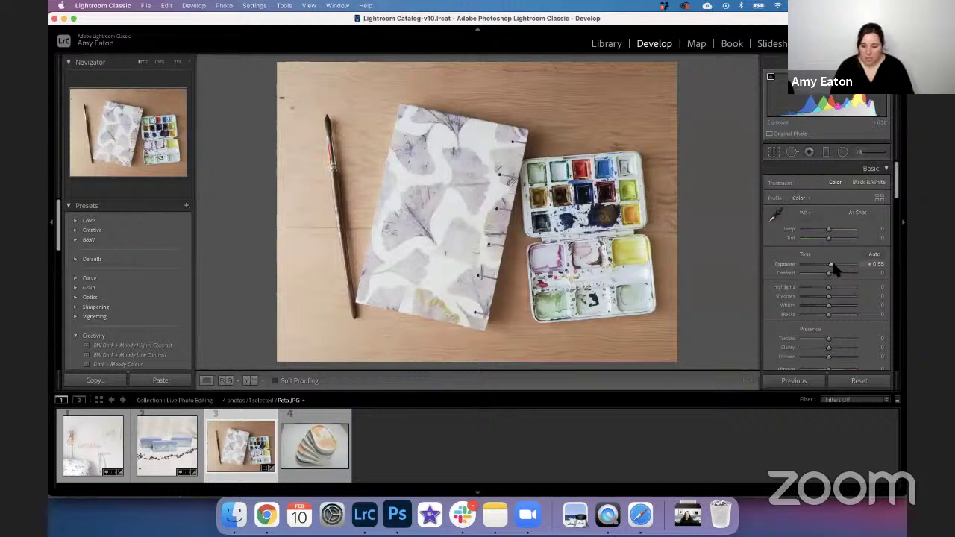
{"action": "left_click_drag", "start_coordinate": [833, 266], "coordinate": [834, 270]}
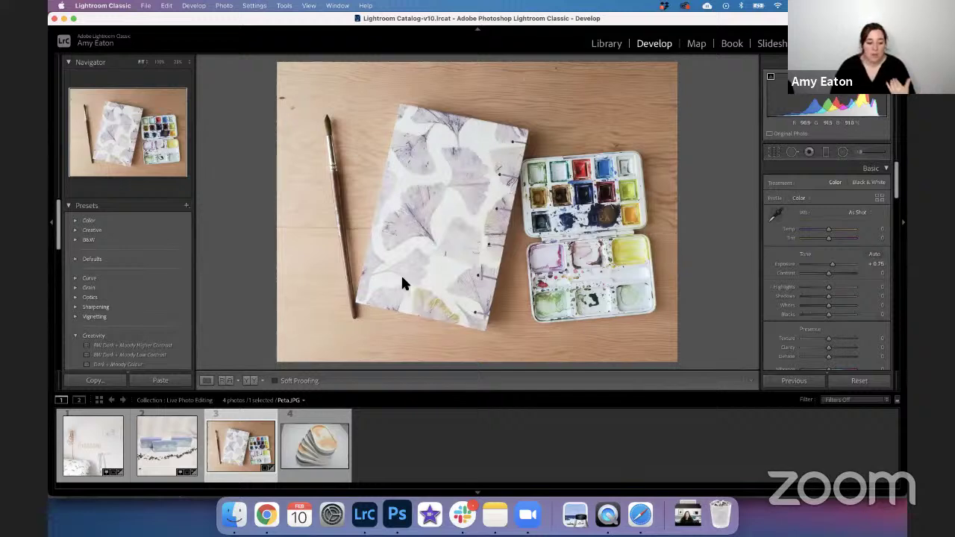
Try the preset 18 [ Uneven Light - Right Side Too Dark ] on the palette photo, and undo it.
{"action": "scroll", "coordinate": [127, 315], "scroll_direction": "down", "scroll_amount": 5}
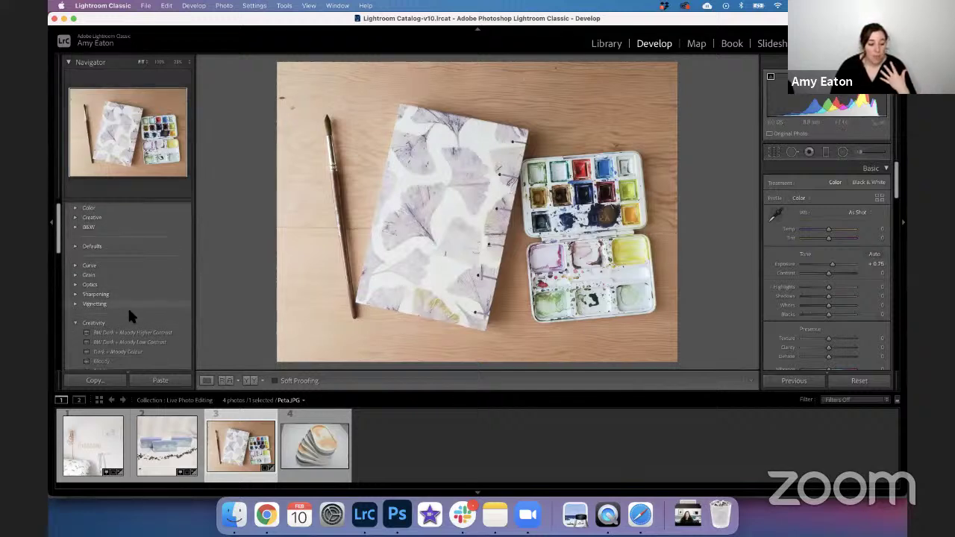
{"action": "scroll", "coordinate": [127, 321], "scroll_direction": "down", "scroll_amount": 10}
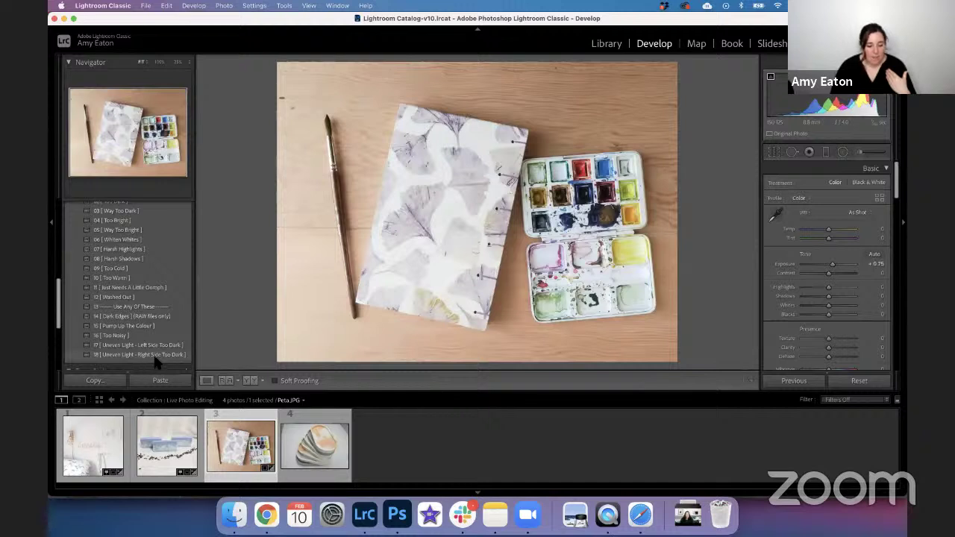
{"action": "left_click", "coordinate": [155, 355]}
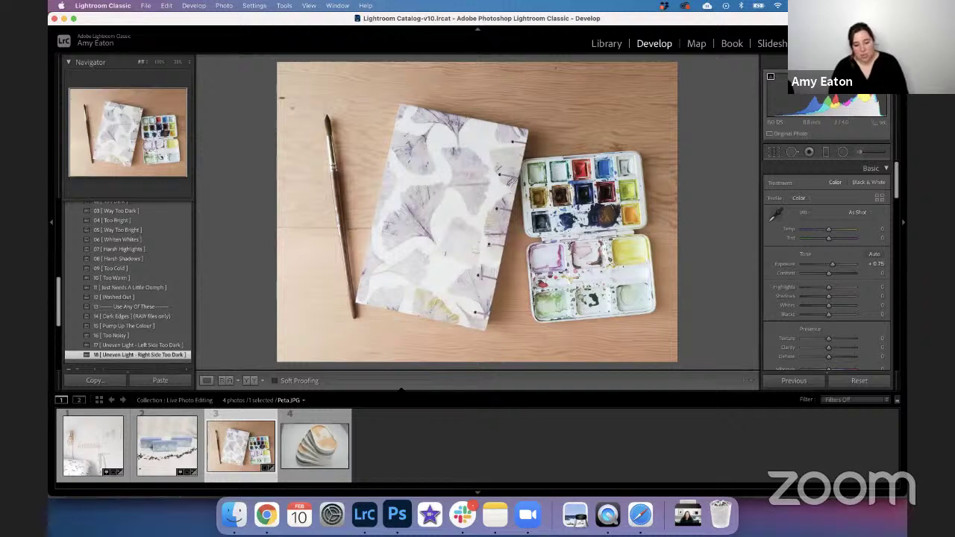
{"action": "key", "text": "super+z"}
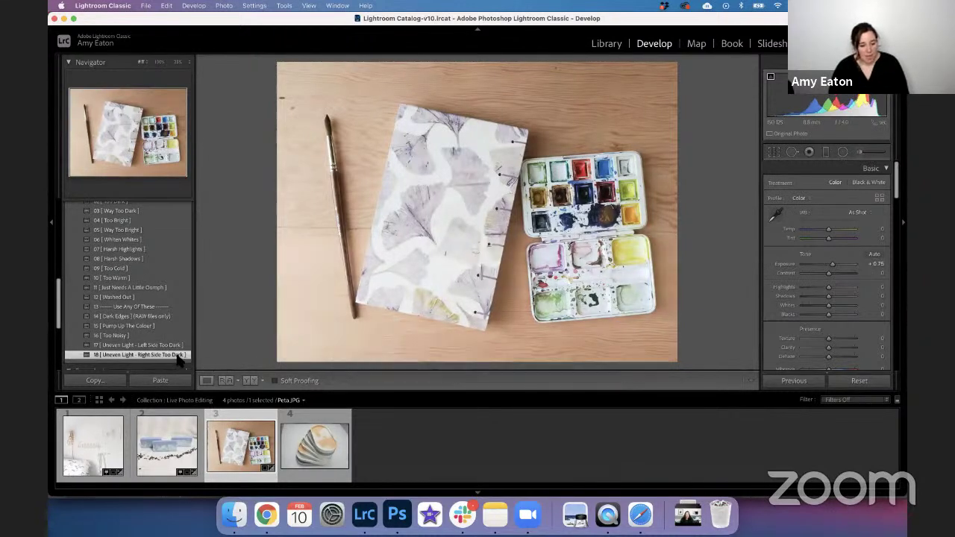
Compare the palette photo's edits by undoing the preset, exposure, angle and crop, and redo them up to the +0.75 exposure.
{"action": "left_click", "coordinate": [178, 355]}
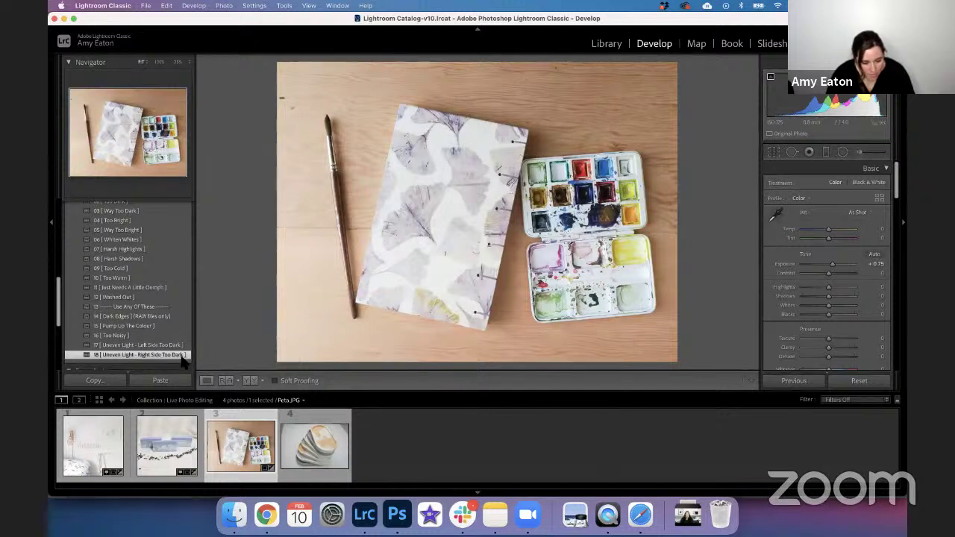
{"action": "key", "text": "super+z"}
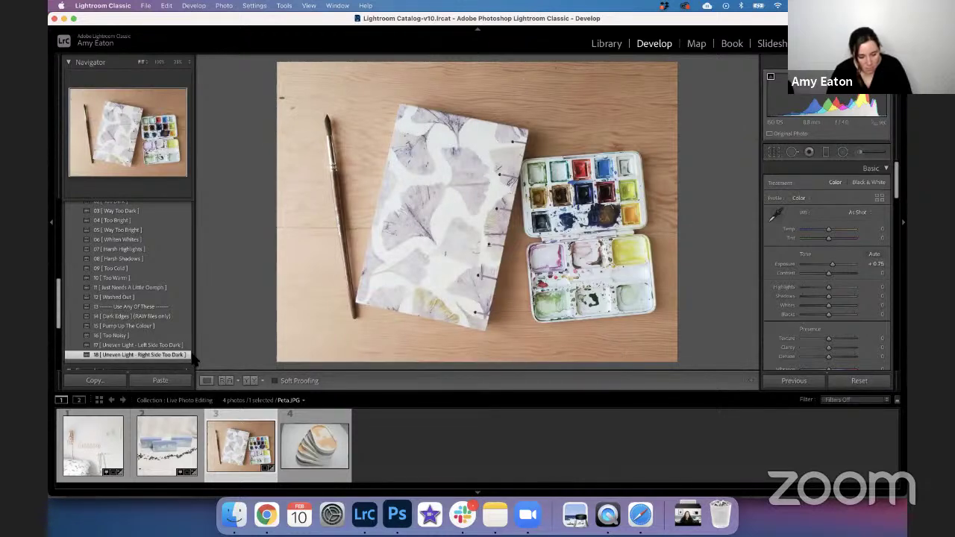
{"action": "key", "text": "super+z"}
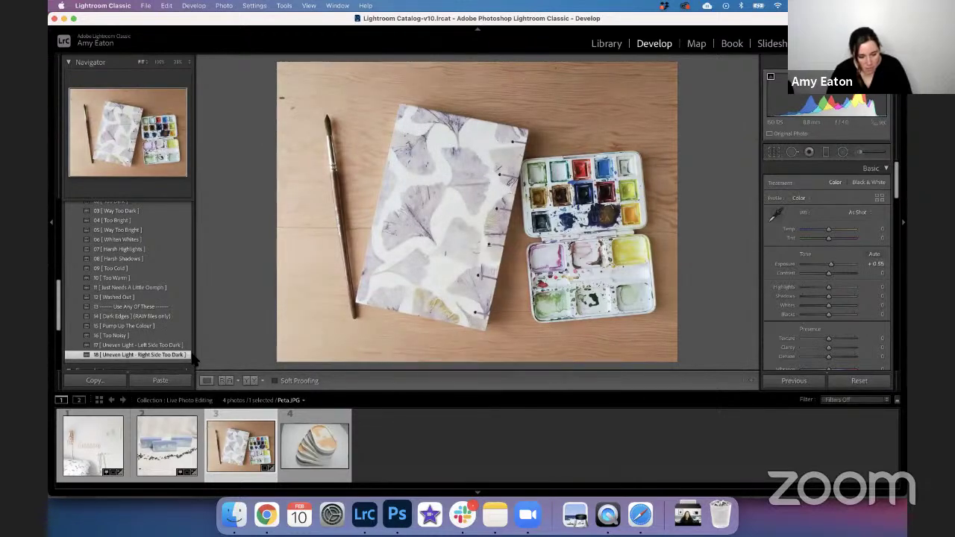
{"action": "key", "text": "super+z"}
{"action": "key", "text": "super+z"}
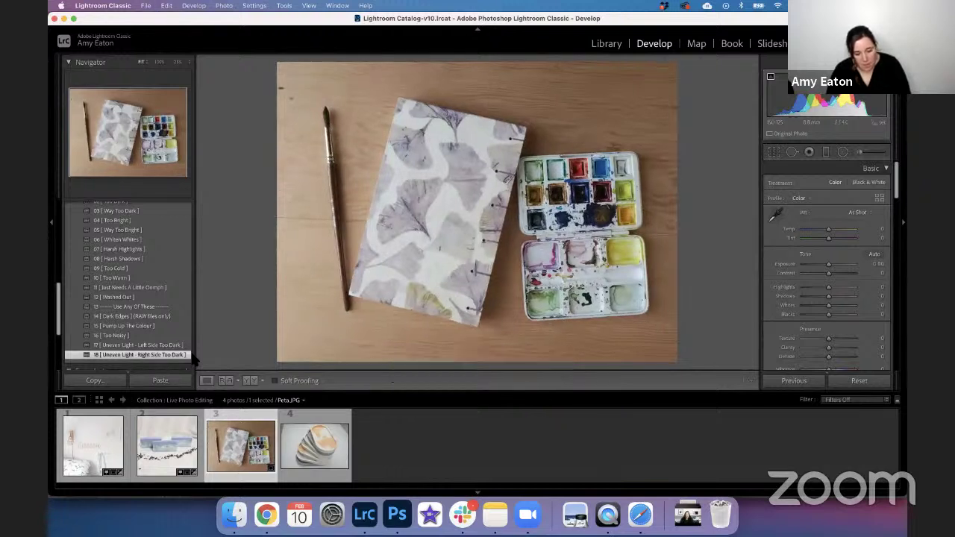
{"action": "key", "text": "super+shift+z"}
{"action": "key", "text": "super+z"}
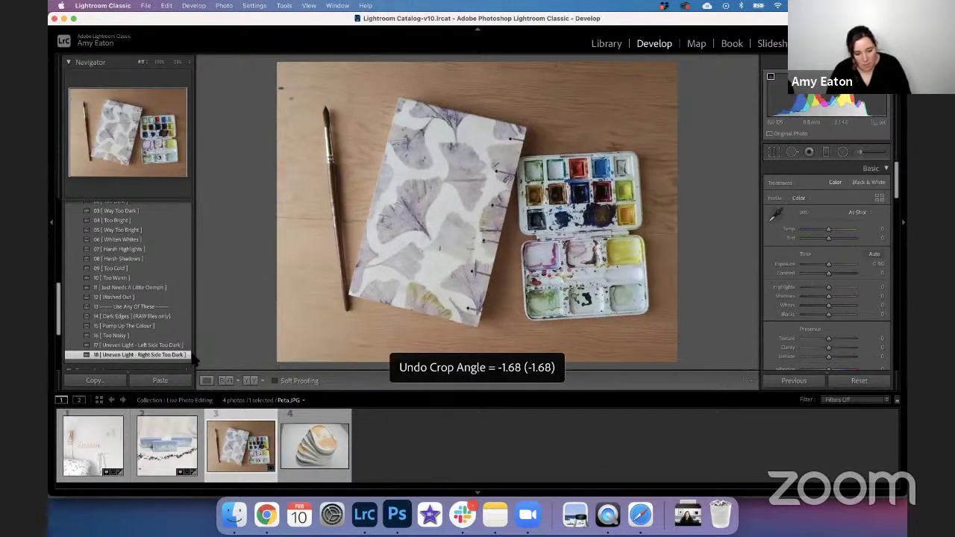
{"action": "key", "text": "super+z"}
{"action": "key", "text": "super+z"}
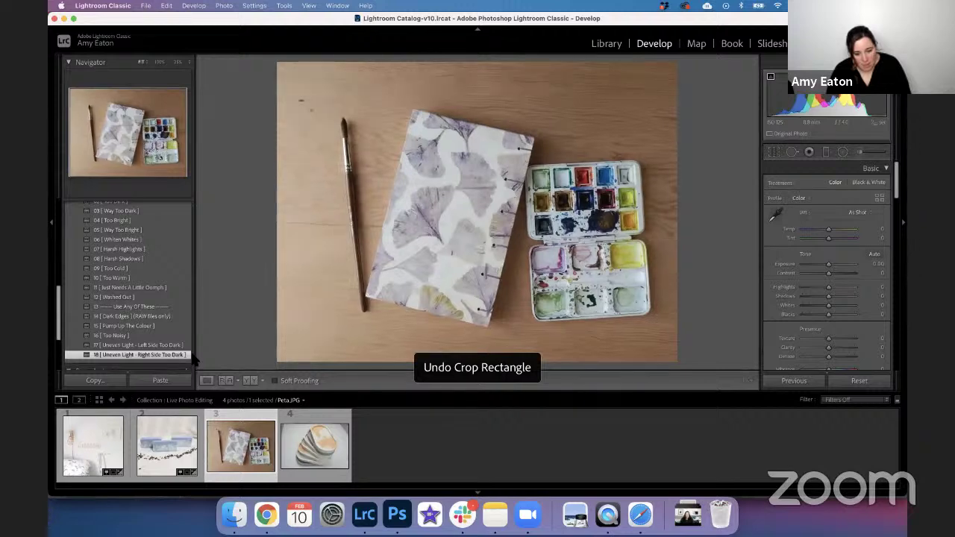
{"action": "key", "text": "super+shift+z"}
{"action": "key", "text": "super+shift+z"}
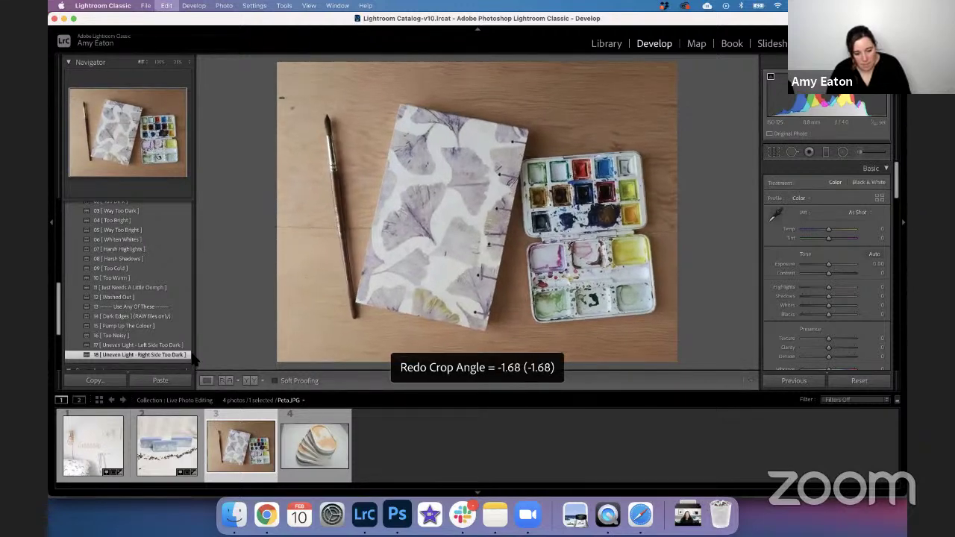
{"action": "key", "text": "super+shift+z"}
{"action": "key", "text": "super+shift+z"}
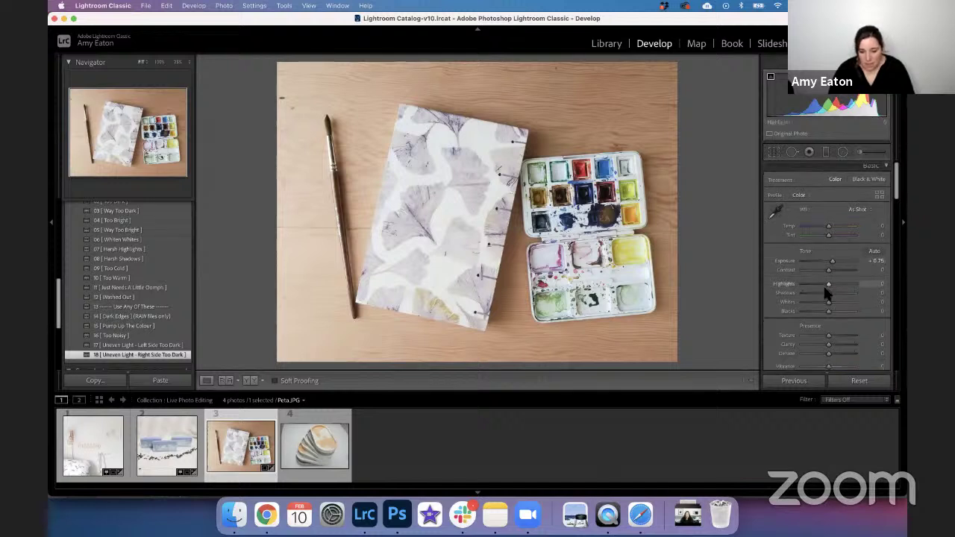
Darken the palette photo's shadows to -33.
{"action": "scroll", "coordinate": [825, 293], "scroll_direction": "down", "scroll_amount": 1}
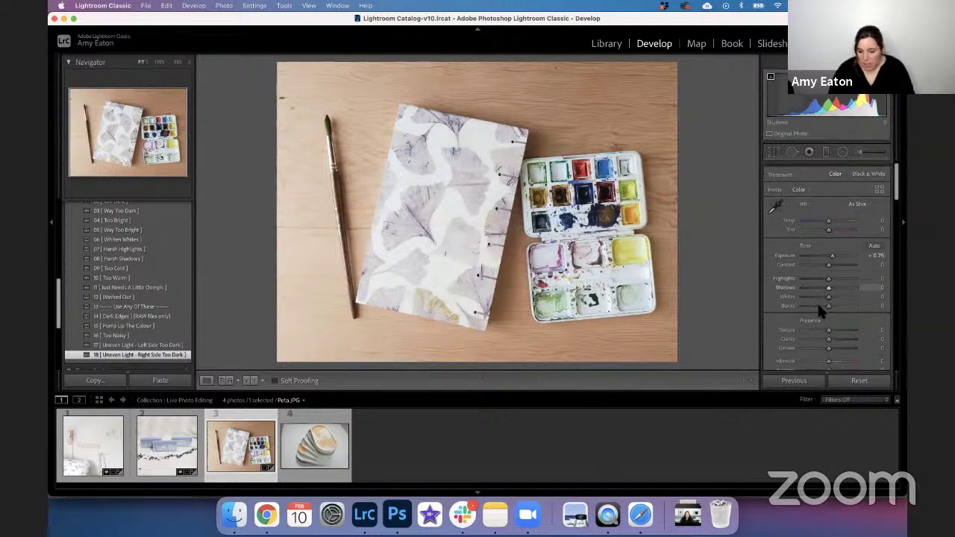
{"action": "scroll", "coordinate": [817, 301], "scroll_direction": "down", "scroll_amount": 2}
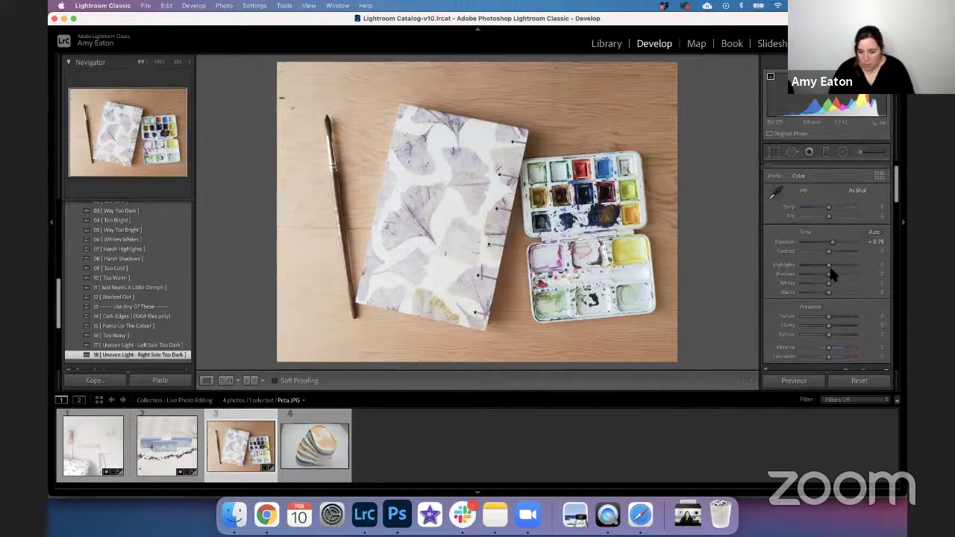
{"action": "left_click_drag", "start_coordinate": [830, 273], "coordinate": [820, 275]}
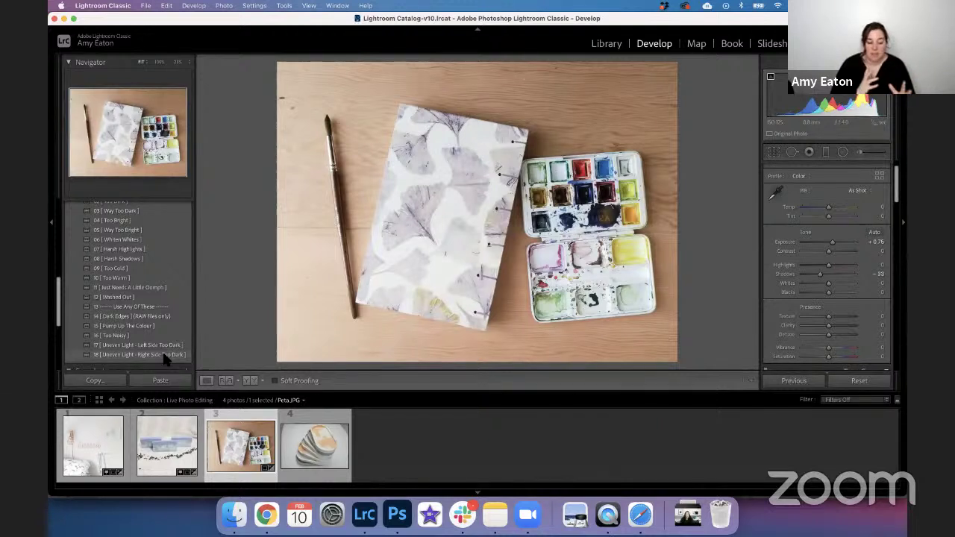
Apply the preset 18 [ Uneven Light - Right Side Too Dark ] to the palette photo and select its graduated filter for editing.
{"action": "left_click", "coordinate": [825, 152]}
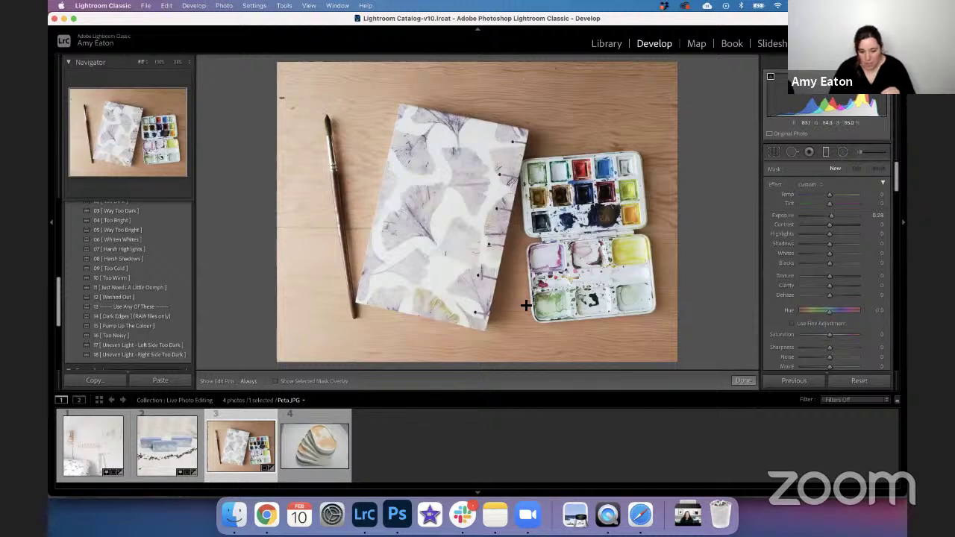
{"action": "left_click", "coordinate": [825, 152]}
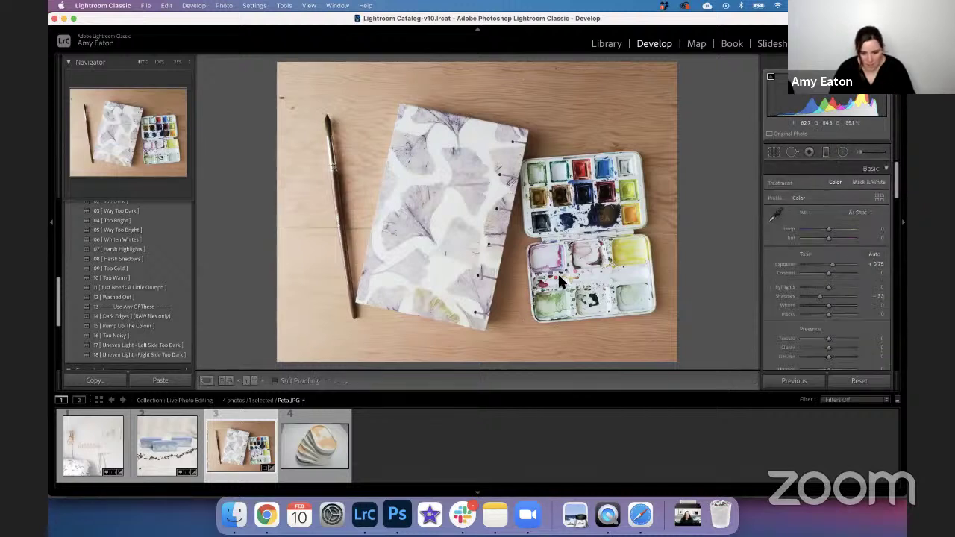
{"action": "left_click", "coordinate": [179, 355]}
{"action": "left_click", "coordinate": [826, 152]}
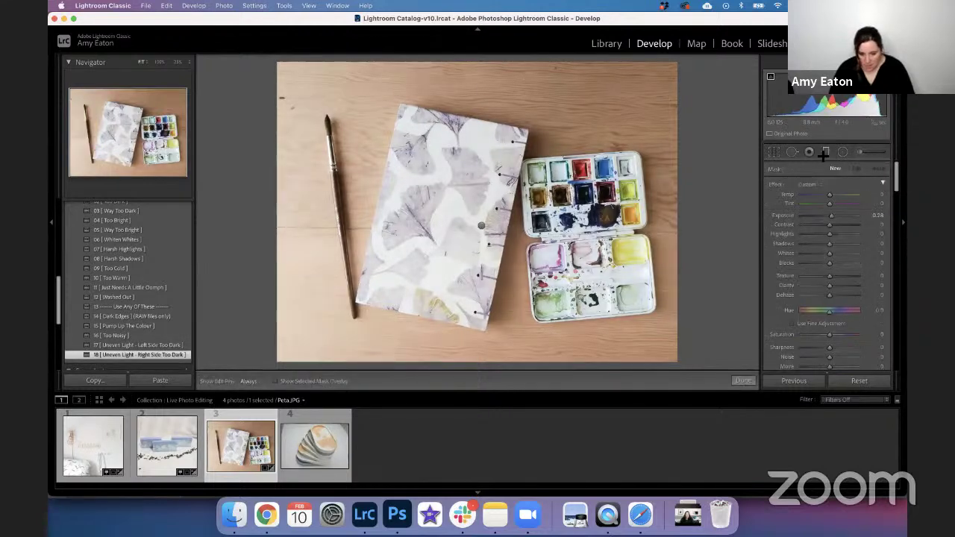
{"action": "left_click", "coordinate": [485, 228]}
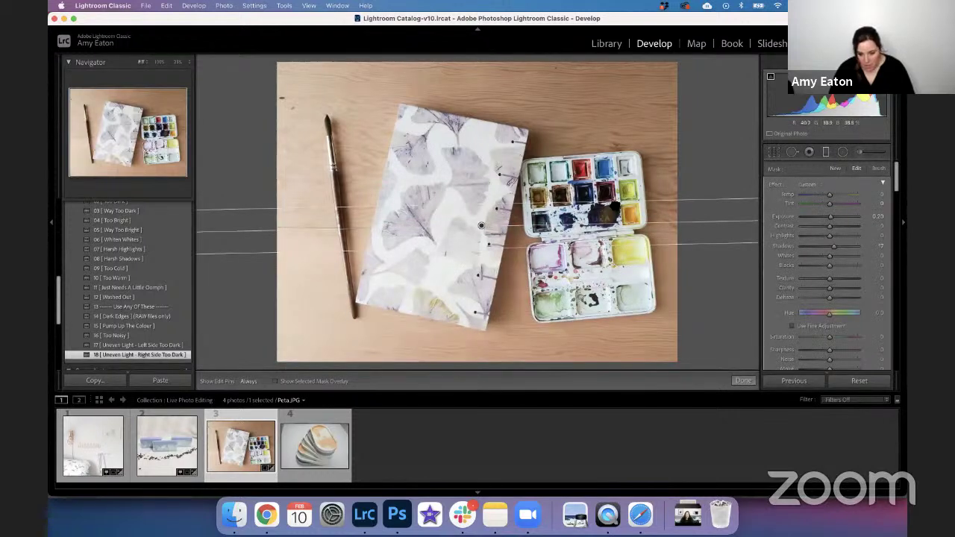
Widen the graduated filter's transition and rotate it to vertical, placing its centre line over the left part of the paint palette.
{"action": "left_click_drag", "start_coordinate": [614, 200], "coordinate": [605, 166]}
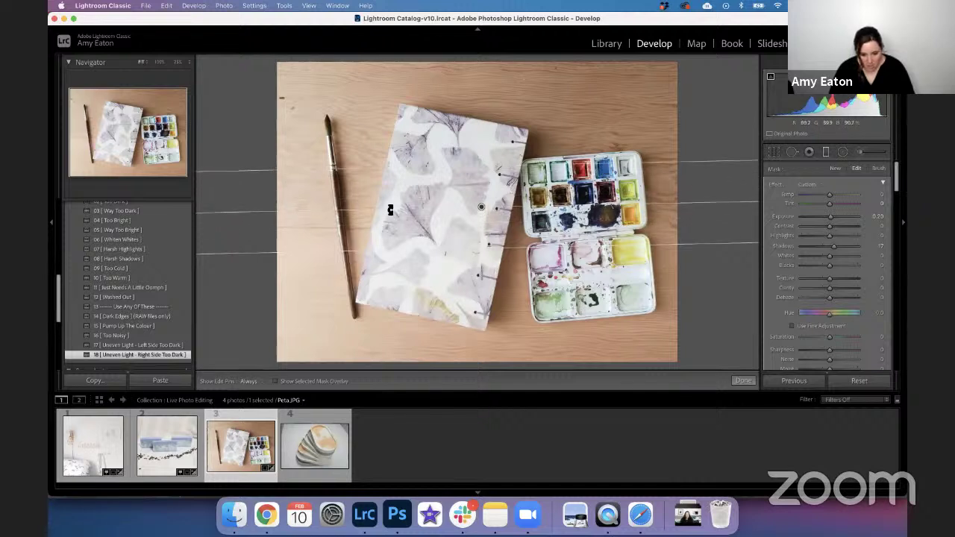
{"action": "mouse_move", "coordinate": [390, 210]}
{"action": "left_mouse_down"}
{"action": "mouse_move", "coordinate": [407, 232]}
{"action": "mouse_move", "coordinate": [485, 229]}
{"action": "mouse_move", "coordinate": [499, 211]}
{"action": "mouse_move", "coordinate": [682, 226]}
{"action": "mouse_move", "coordinate": [757, 198]}
{"action": "left_mouse_up"}
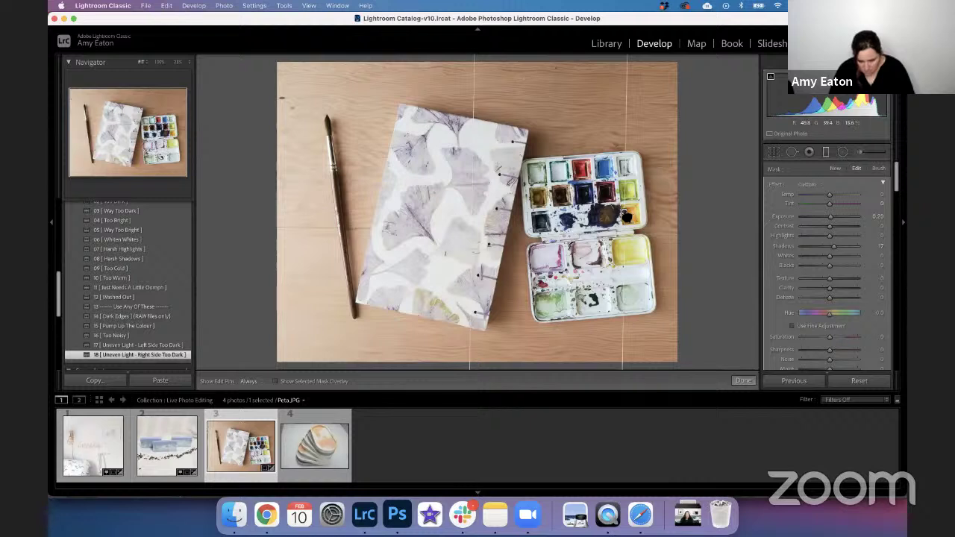
{"action": "left_click_drag", "start_coordinate": [623, 212], "coordinate": [545, 209]}
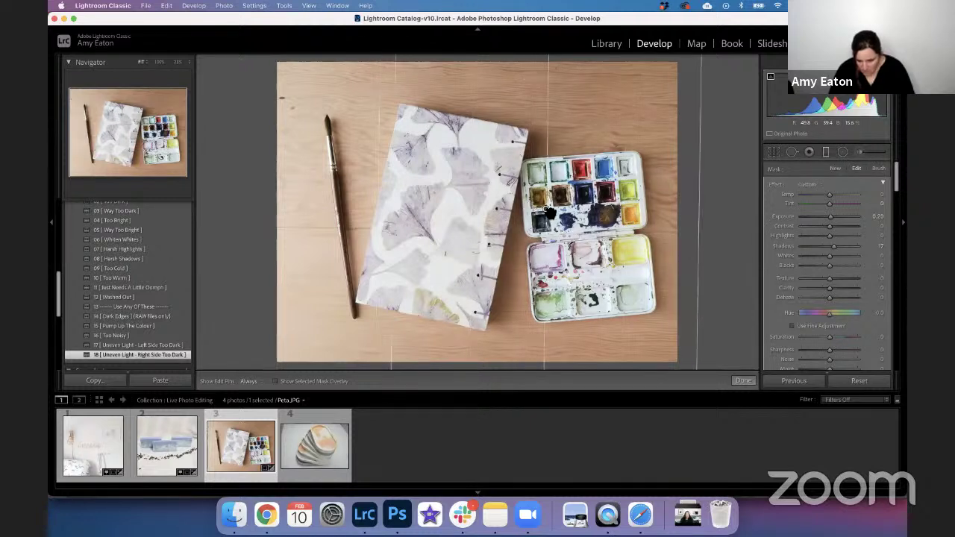
Set the graduated filter's exposure to 0.38 and highlights to 22, and shift it right to the middle of the paint palette.
{"action": "left_click_drag", "start_coordinate": [830, 217], "coordinate": [831, 220]}
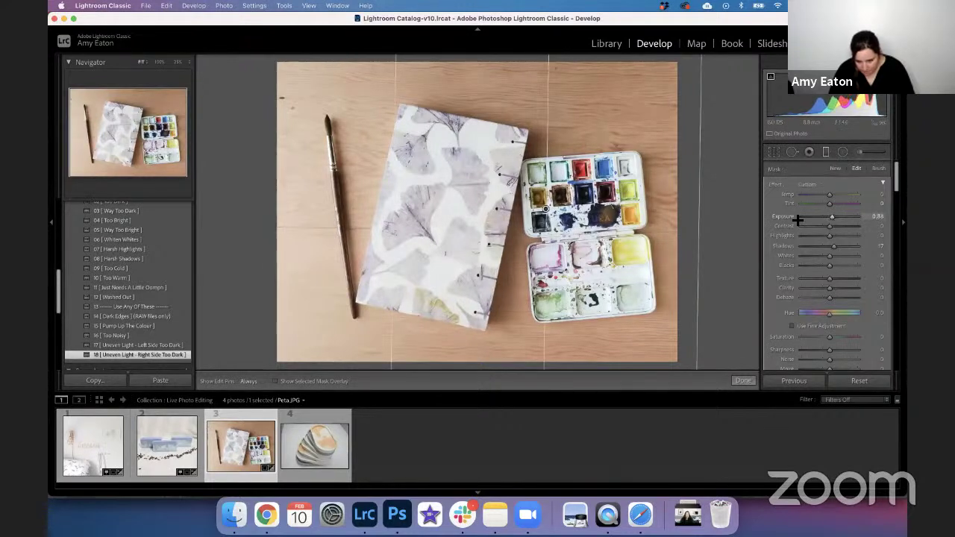
{"action": "left_click_drag", "start_coordinate": [547, 211], "coordinate": [579, 214]}
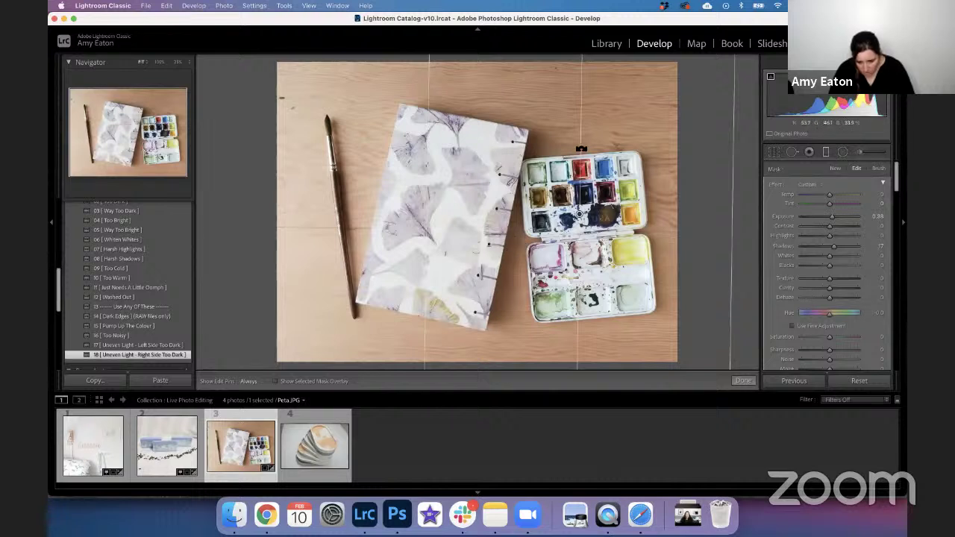
{"action": "mouse_move", "coordinate": [580, 275]}
{"action": "left_mouse_down"}
{"action": "mouse_move", "coordinate": [538, 259]}
{"action": "mouse_move", "coordinate": [563, 272]}
{"action": "left_mouse_up"}
{"action": "left_click_drag", "start_coordinate": [574, 179], "coordinate": [578, 179]}
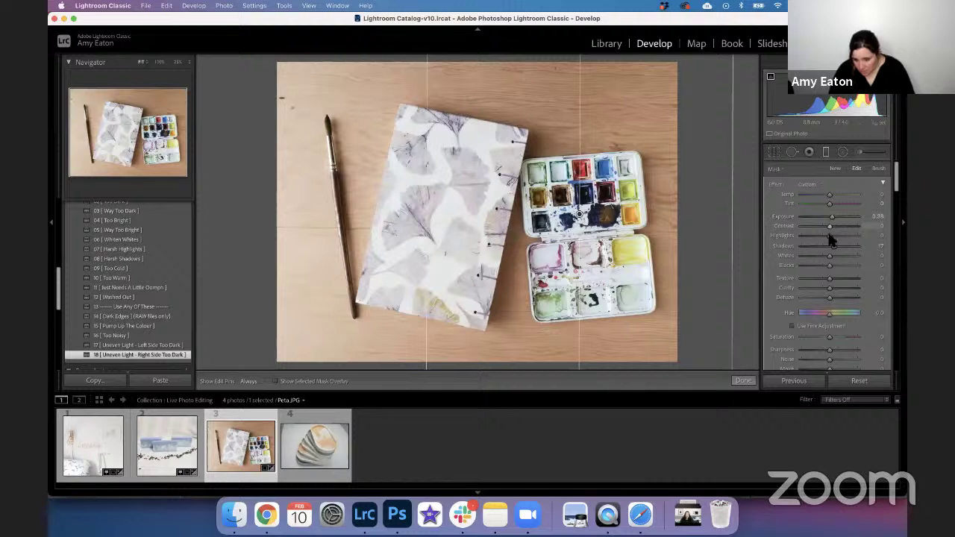
{"action": "left_click_drag", "start_coordinate": [829, 236], "coordinate": [836, 241]}
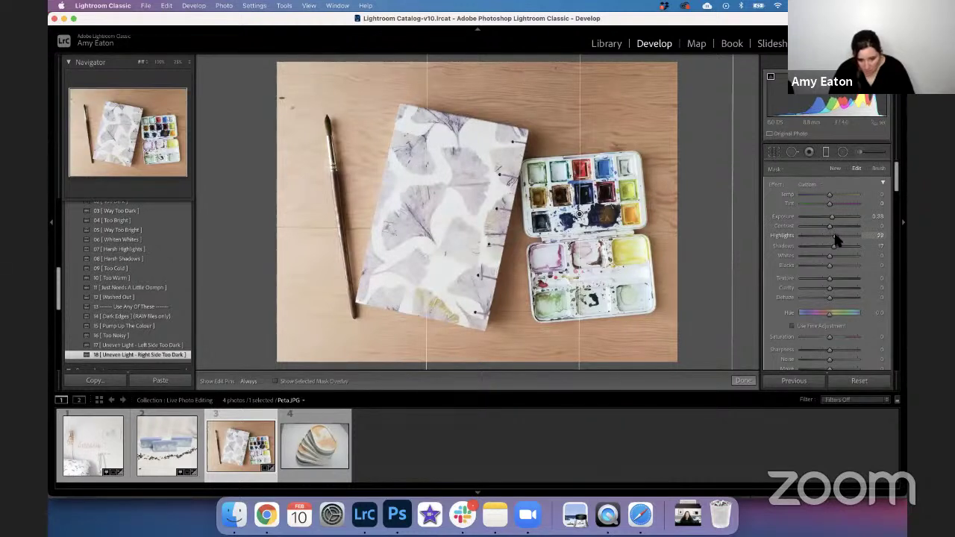
{"action": "left_click_drag", "start_coordinate": [585, 218], "coordinate": [593, 210]}
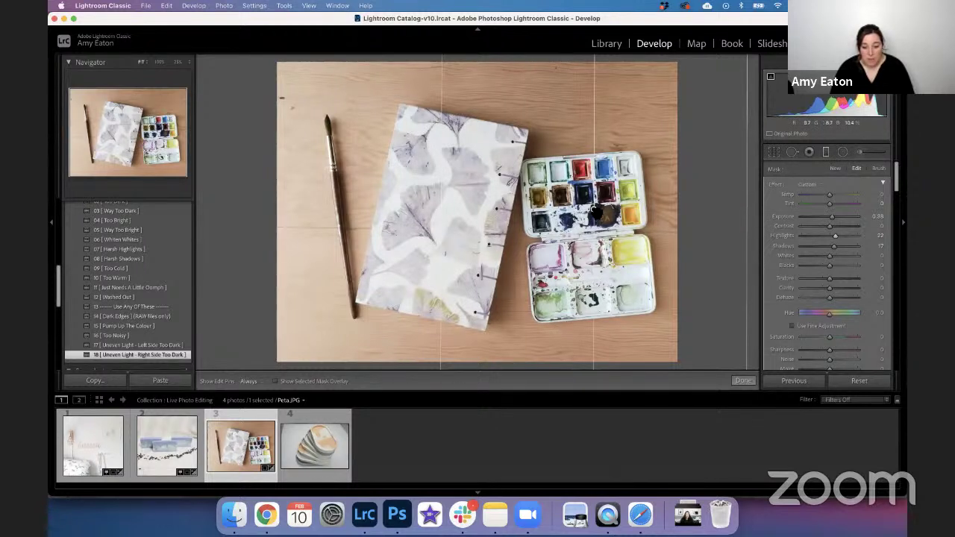
{"action": "mouse_move", "coordinate": [593, 214]}
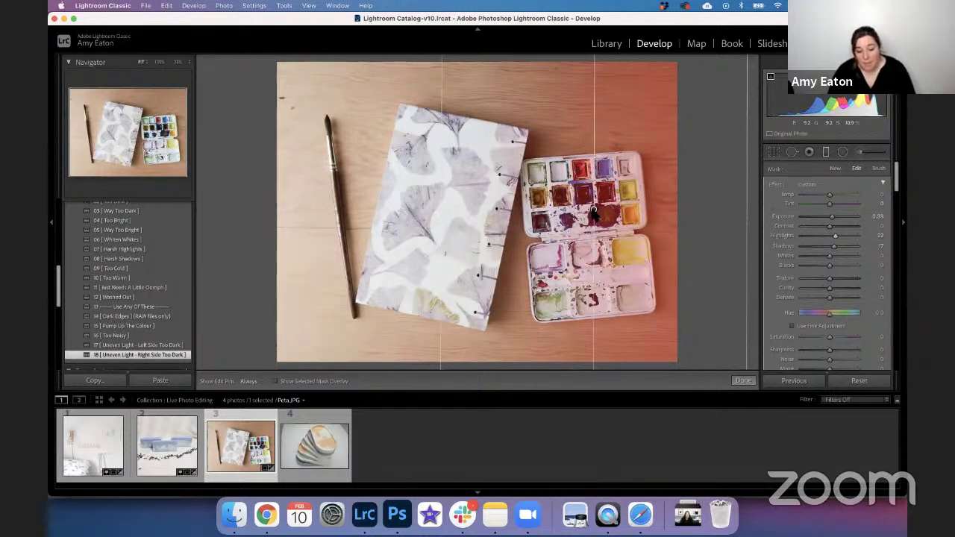
{"action": "left_click", "coordinate": [742, 381]}
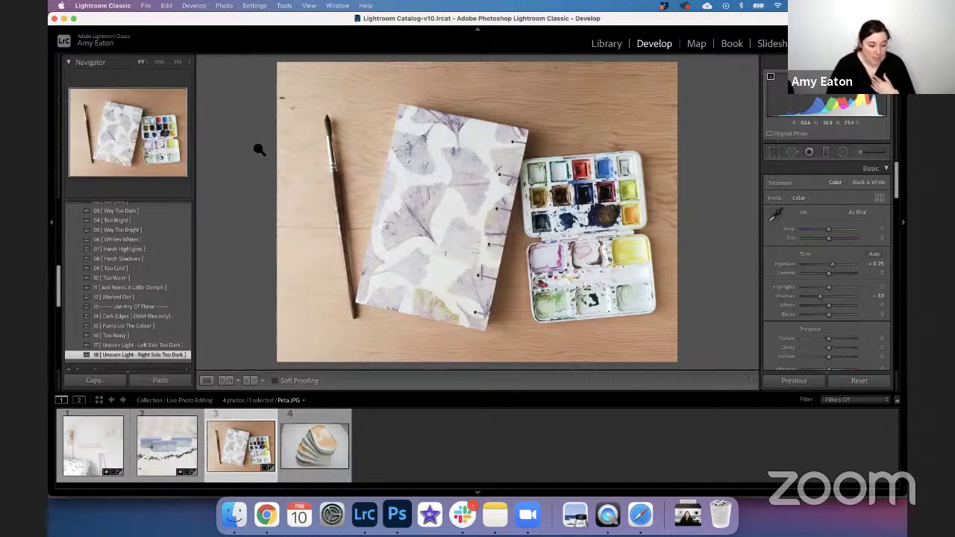
{"action": "scroll", "coordinate": [134, 291], "scroll_direction": "up", "scroll_amount": 3}
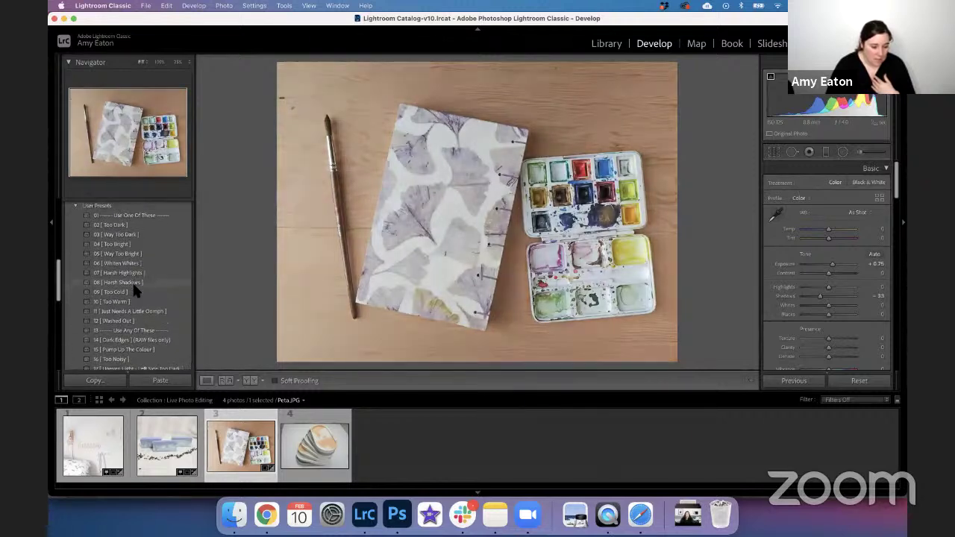
{"action": "scroll", "coordinate": [133, 285], "scroll_direction": "down", "scroll_amount": 1}
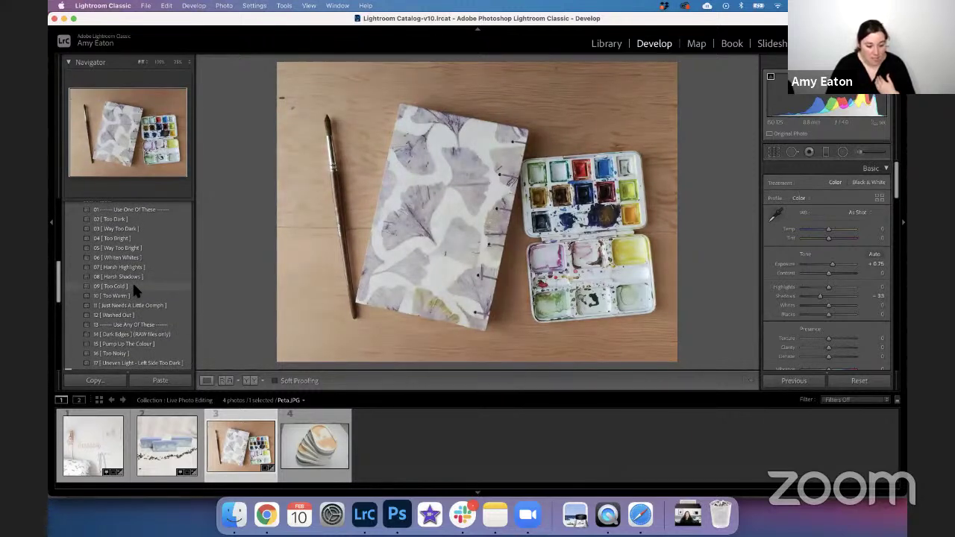
{"action": "scroll", "coordinate": [134, 291], "scroll_direction": "down", "scroll_amount": 1}
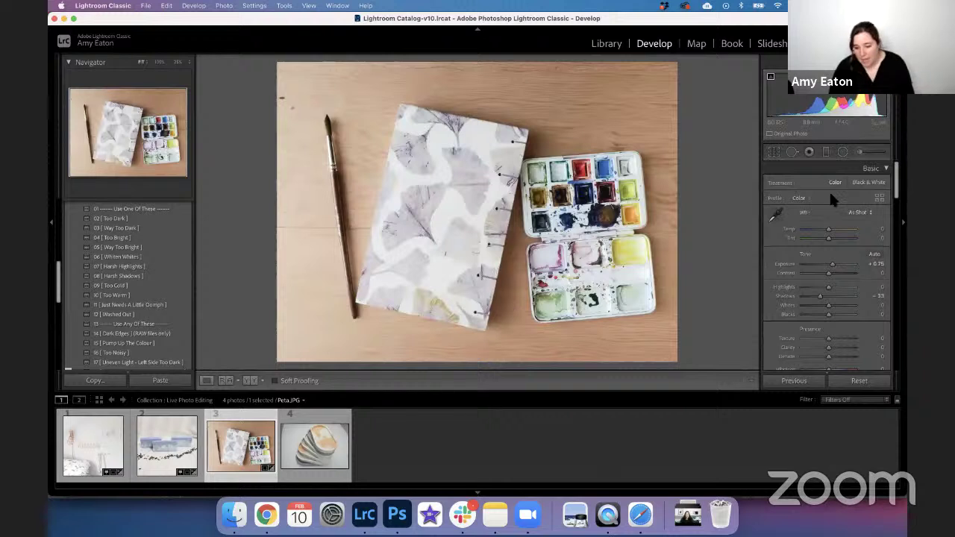
Shift the palette photo's graduated filter slightly left and raise its exposure to 0.41.
{"action": "left_click", "coordinate": [825, 152]}
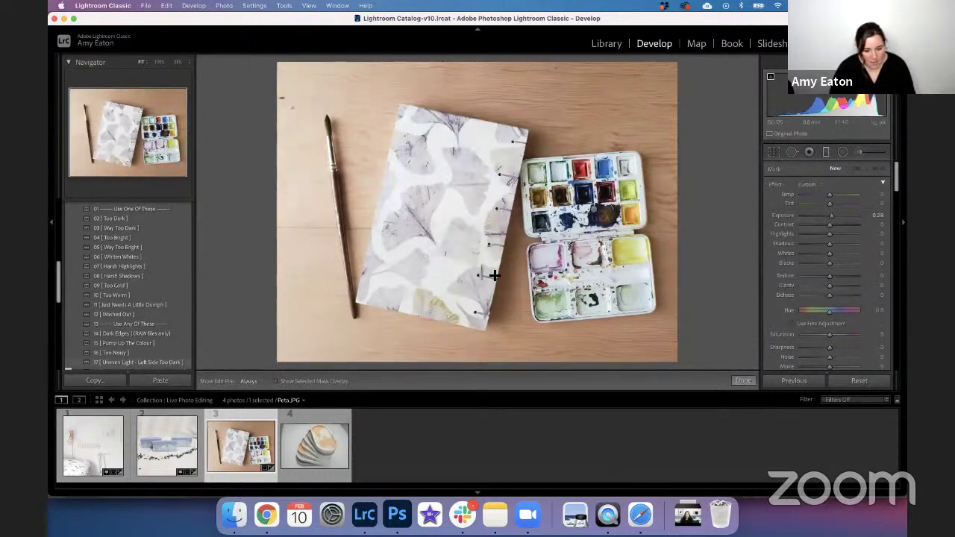
{"action": "left_click", "coordinate": [136, 363]}
{"action": "left_click_drag", "start_coordinate": [746, 212], "coordinate": [442, 212]}
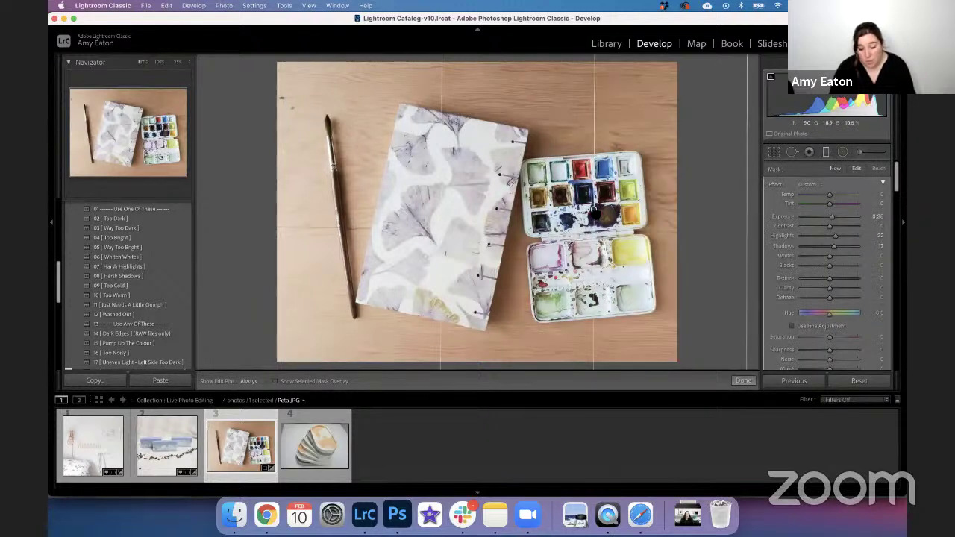
{"action": "left_click_drag", "start_coordinate": [594, 211], "coordinate": [586, 213]}
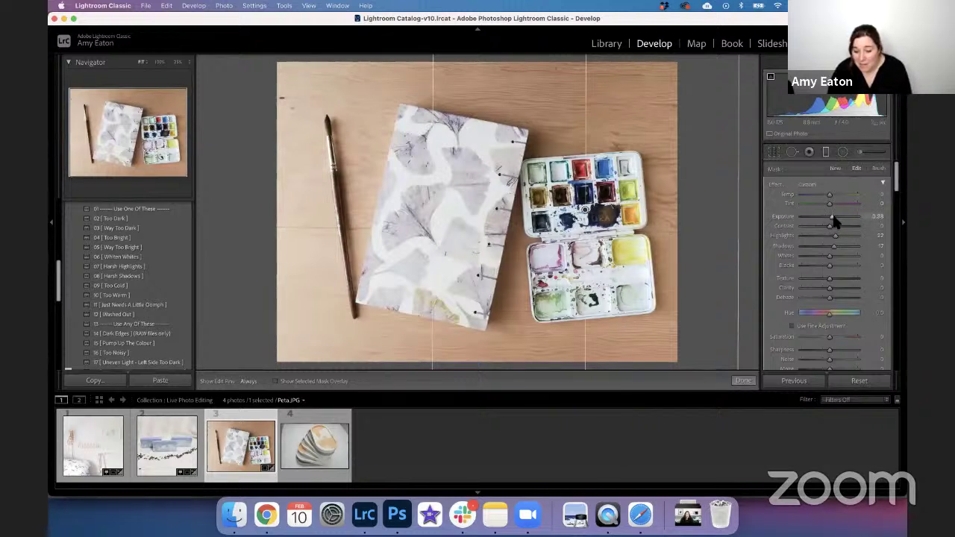
{"action": "left_click_drag", "start_coordinate": [834, 221], "coordinate": [831, 222]}
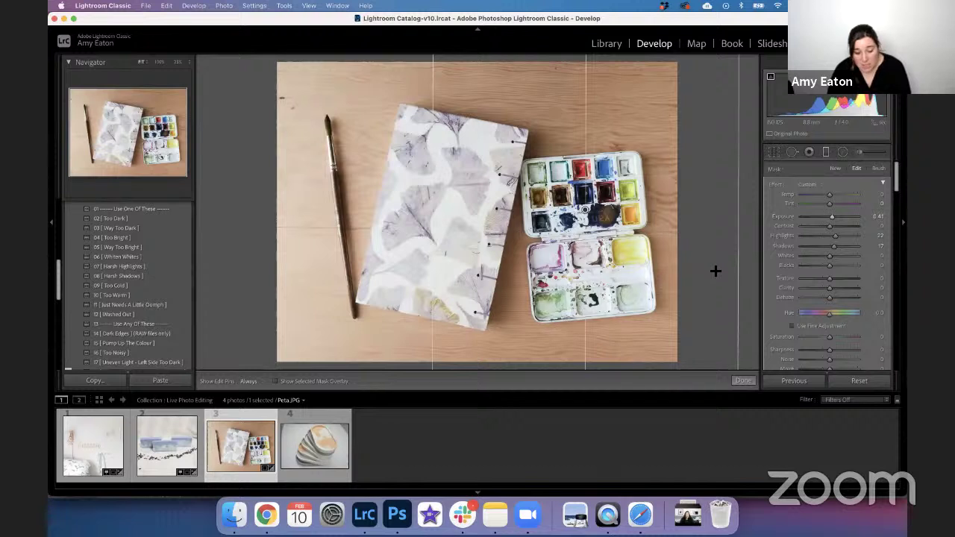
{"action": "left_click", "coordinate": [743, 380]}
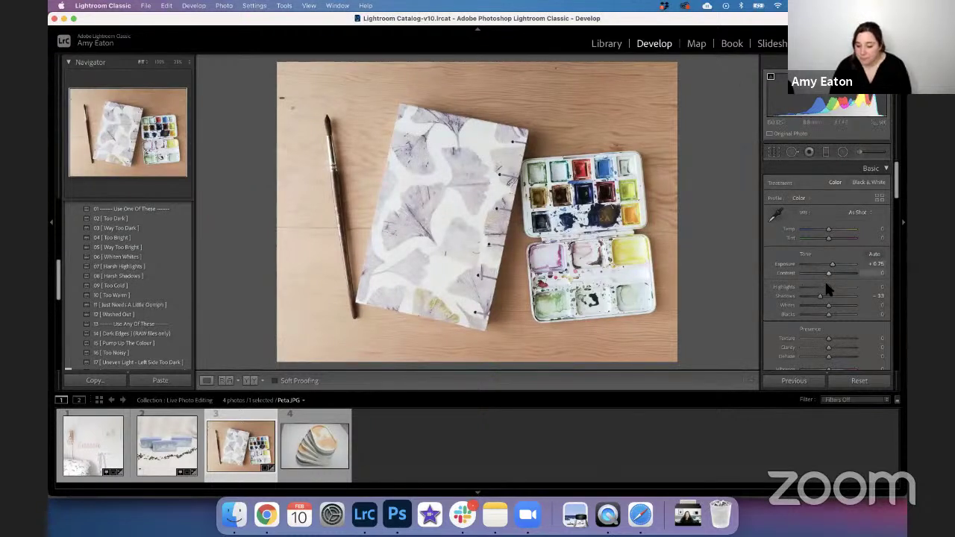
Fine-tune the palette photo's tones with shadows at -36, highlights at -6 and blacks at -3.
{"action": "left_click_drag", "start_coordinate": [821, 300], "coordinate": [818, 298]}
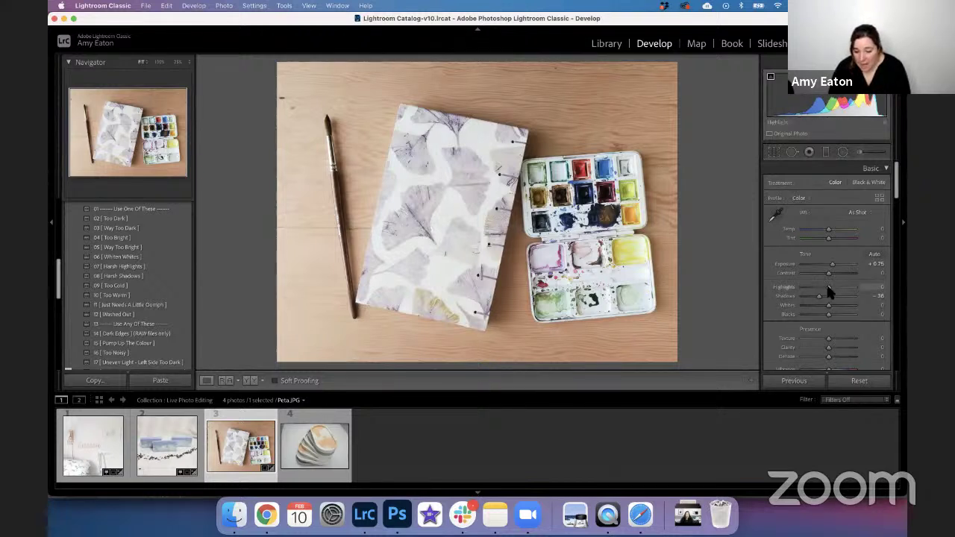
{"action": "left_click_drag", "start_coordinate": [826, 289], "coordinate": [824, 290]}
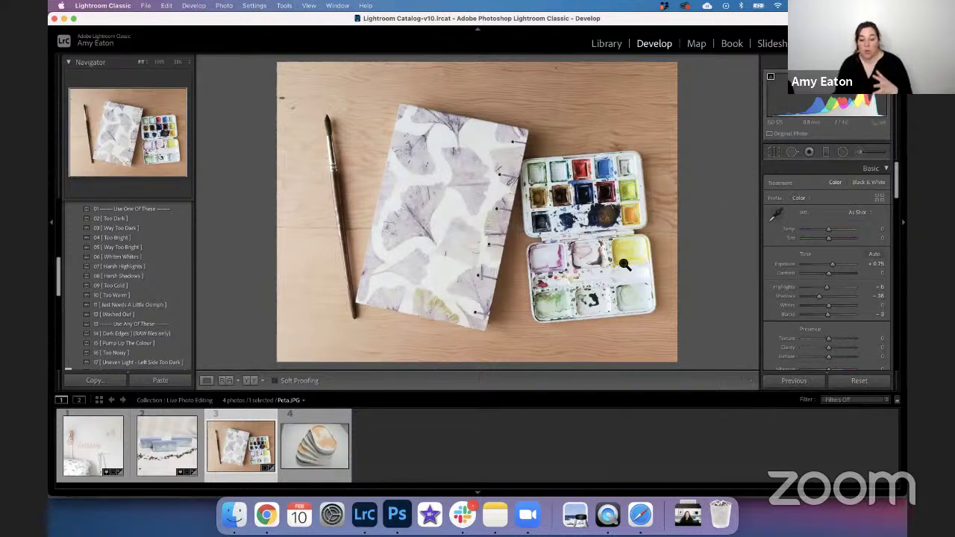
Crop the palette photo tighter around the notebook and brush, so that the paint palette runs off the right edge.
{"action": "left_click", "coordinate": [773, 151]}
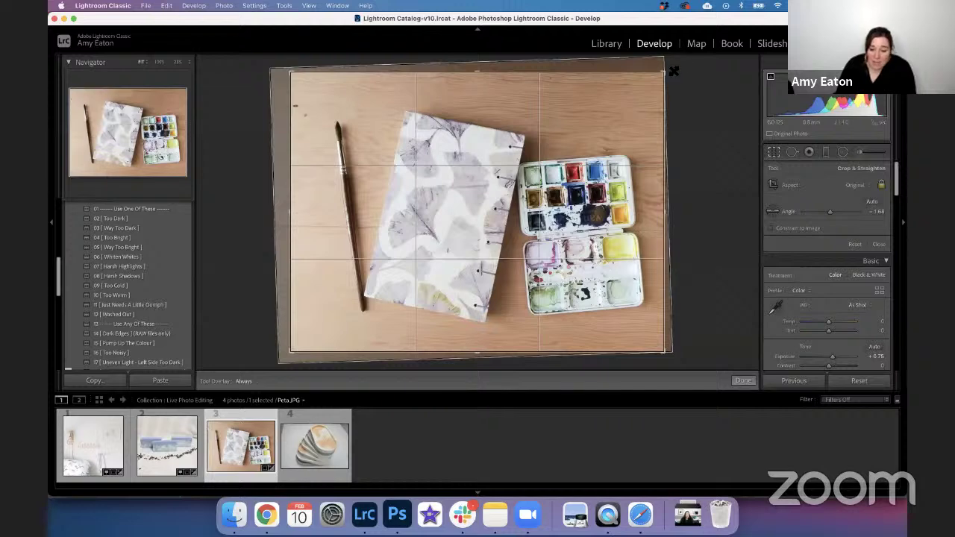
{"action": "left_click_drag", "start_coordinate": [663, 73], "coordinate": [648, 76]}
{"action": "left_click_drag", "start_coordinate": [648, 343], "coordinate": [644, 337]}
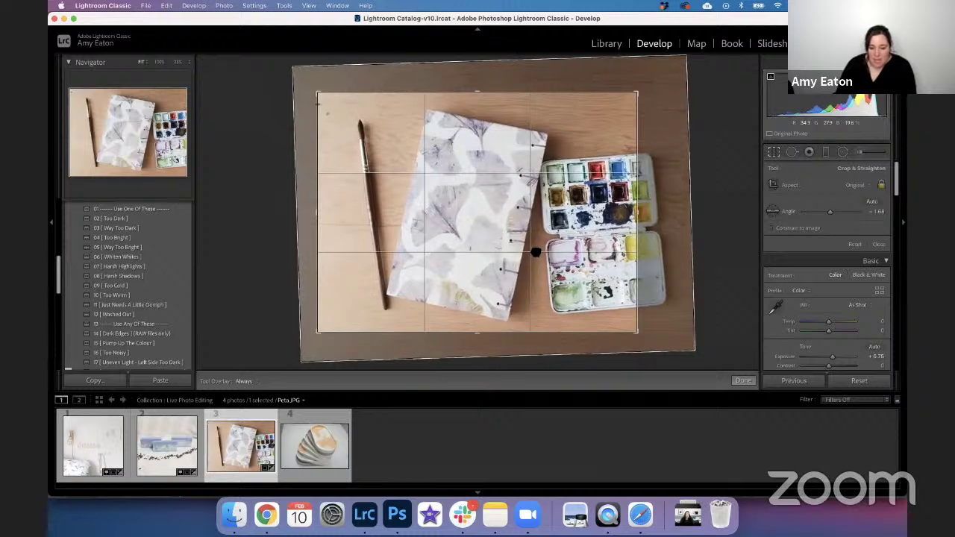
{"action": "key", "text": "Return"}
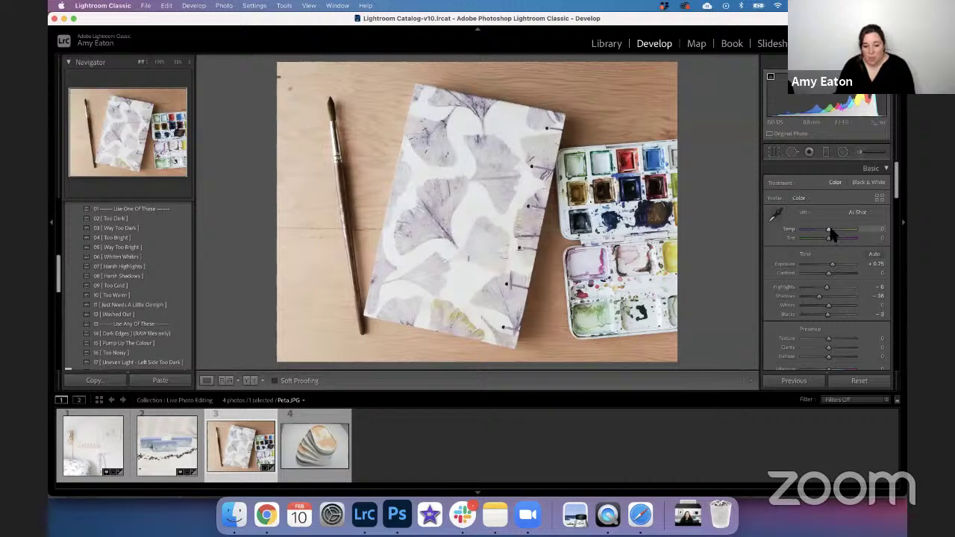
Cool the palette photo's white balance by setting the temperature to -2.
{"action": "left_click_drag", "start_coordinate": [829, 226], "coordinate": [827, 227]}
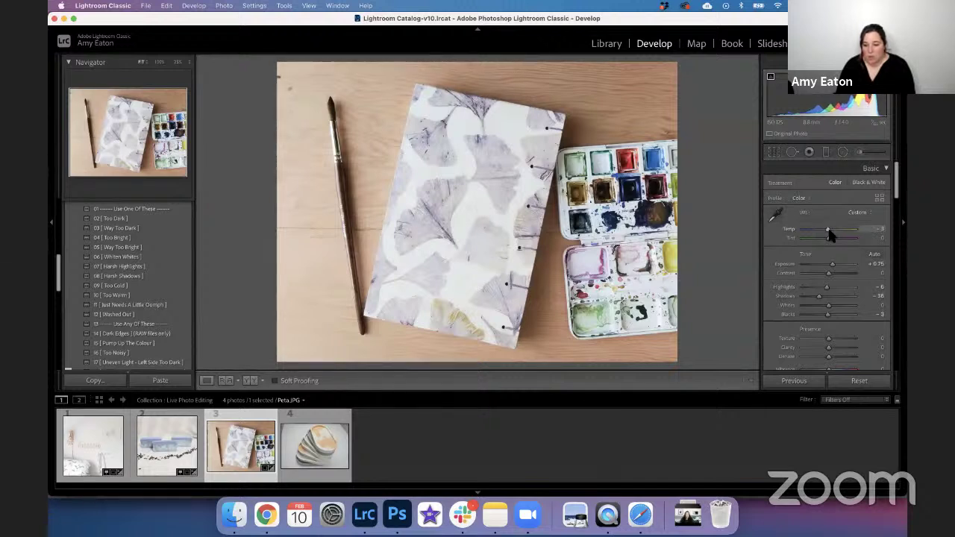
{"action": "left_click", "coordinate": [881, 229]}
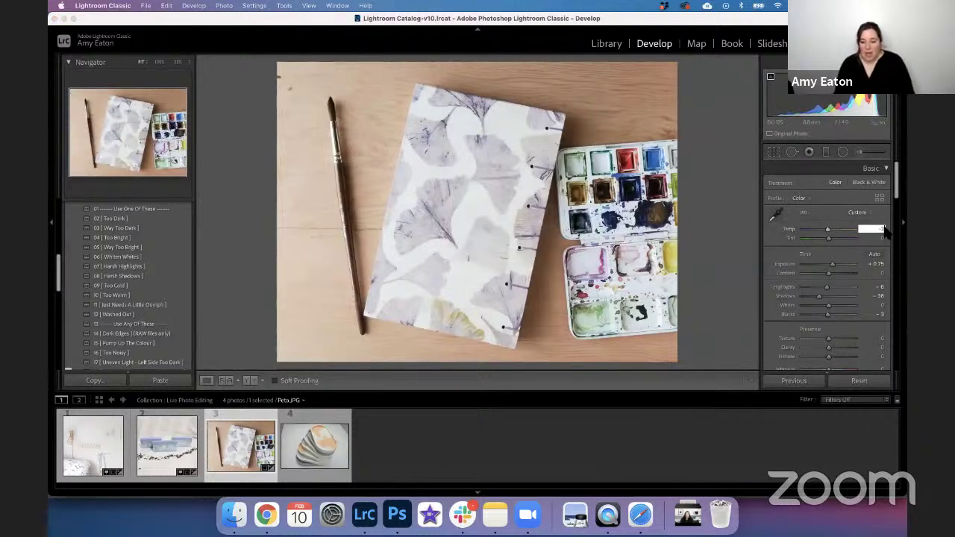
{"action": "left_click", "coordinate": [872, 230]}
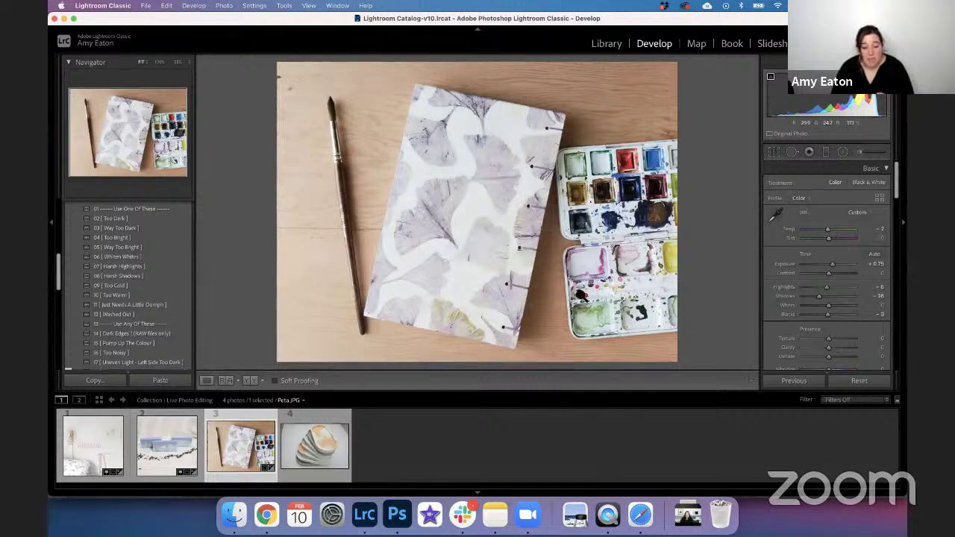
Turn the palette photo by 180 degrees with two counter-clockwise rotations.
{"action": "right_click", "coordinate": [527, 244]}
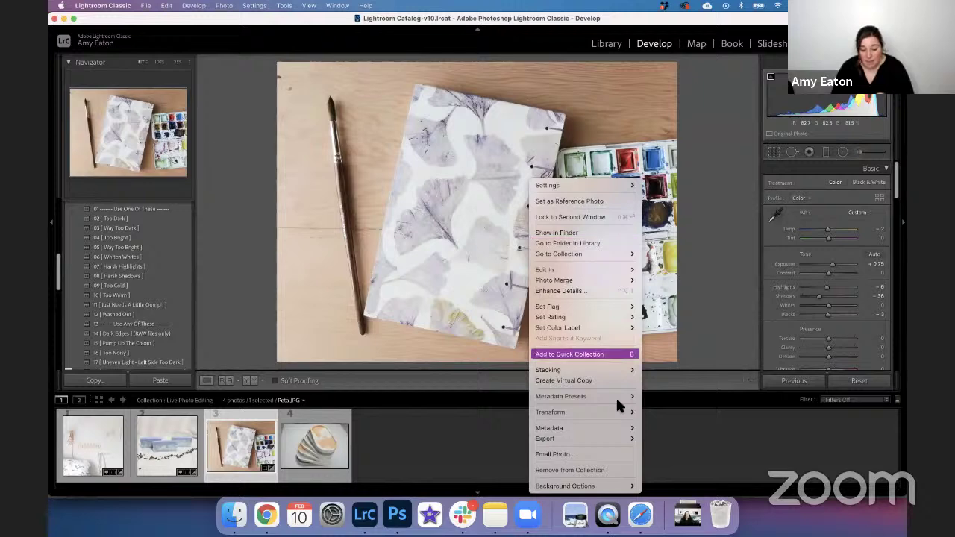
{"action": "mouse_move", "coordinate": [621, 412]}
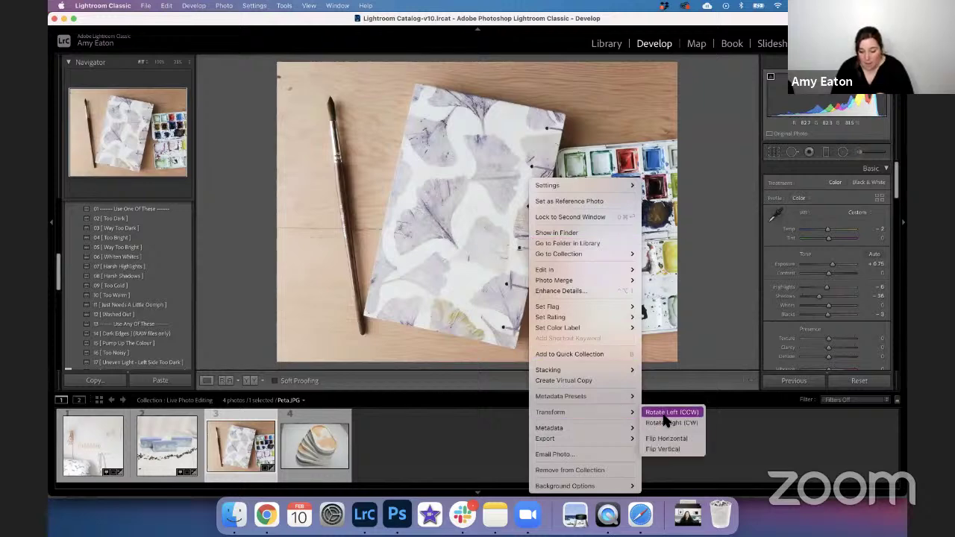
{"action": "left_click", "coordinate": [662, 412]}
{"action": "right_click", "coordinate": [537, 295]}
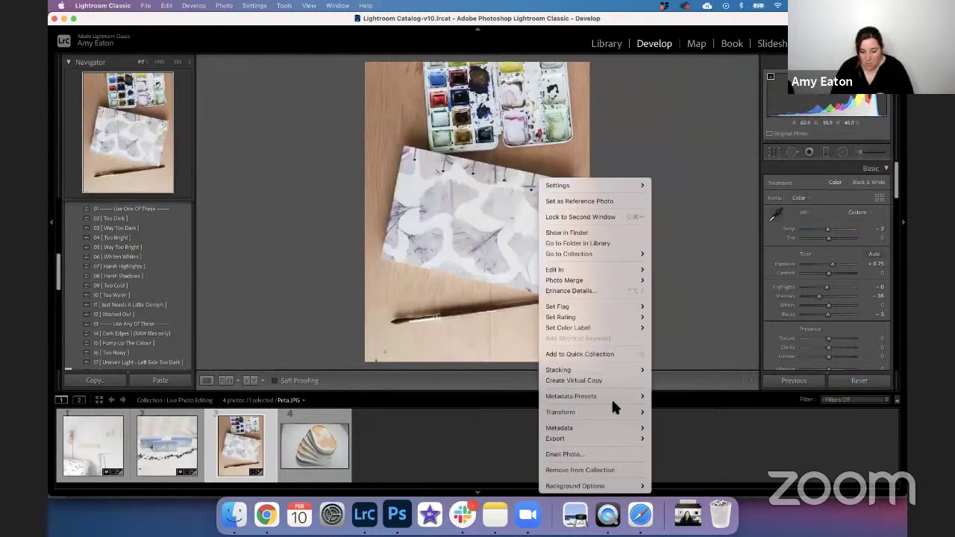
{"action": "mouse_move", "coordinate": [628, 414]}
{"action": "left_click", "coordinate": [663, 412]}
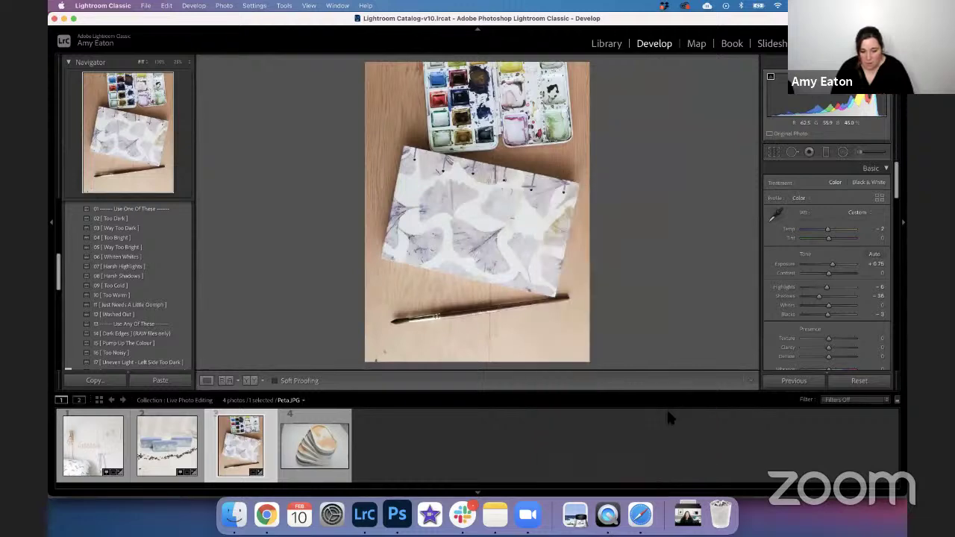
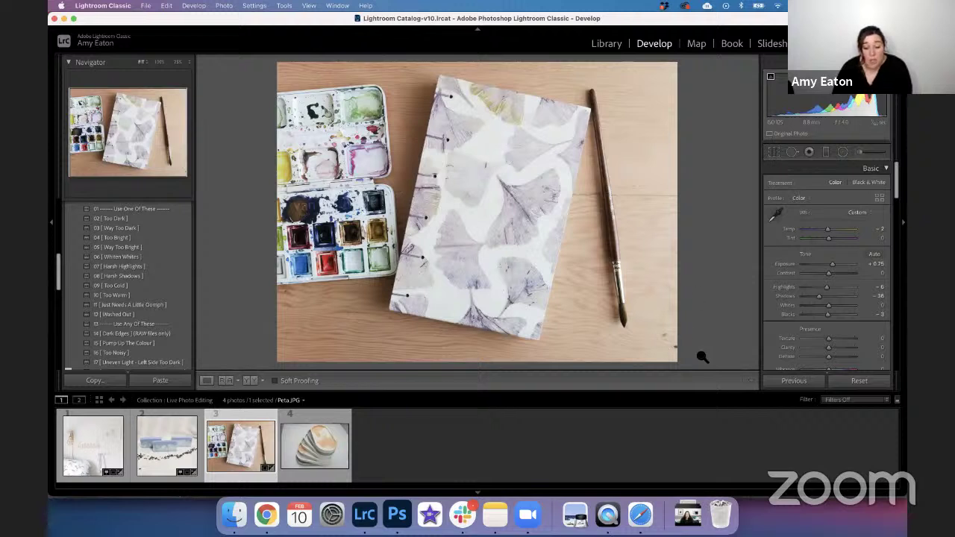
Clone out the dark specks on the wood near the photo's lower right corner with a size 77 spot.
{"action": "left_click", "coordinate": [791, 153]}
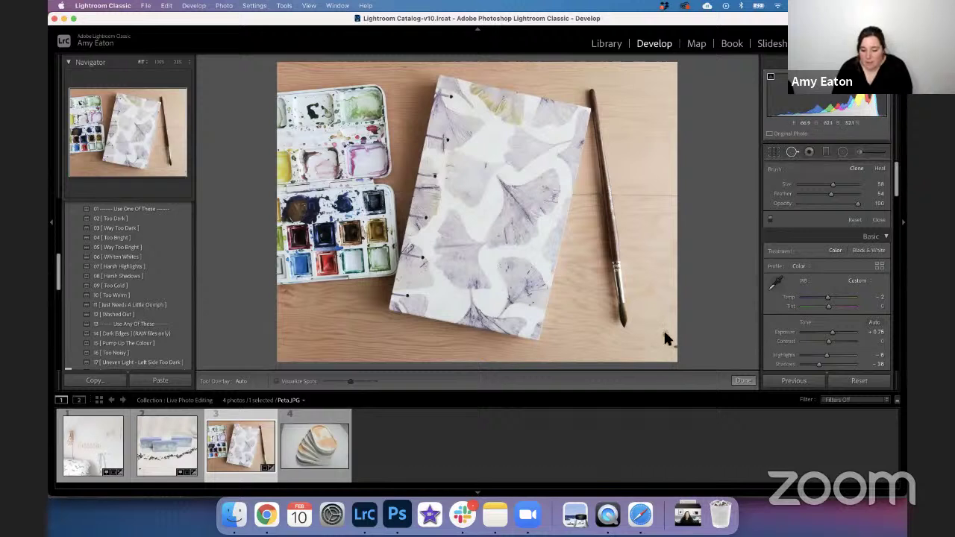
{"action": "scroll", "coordinate": [663, 331], "scroll_direction": "up", "scroll_amount": 3}
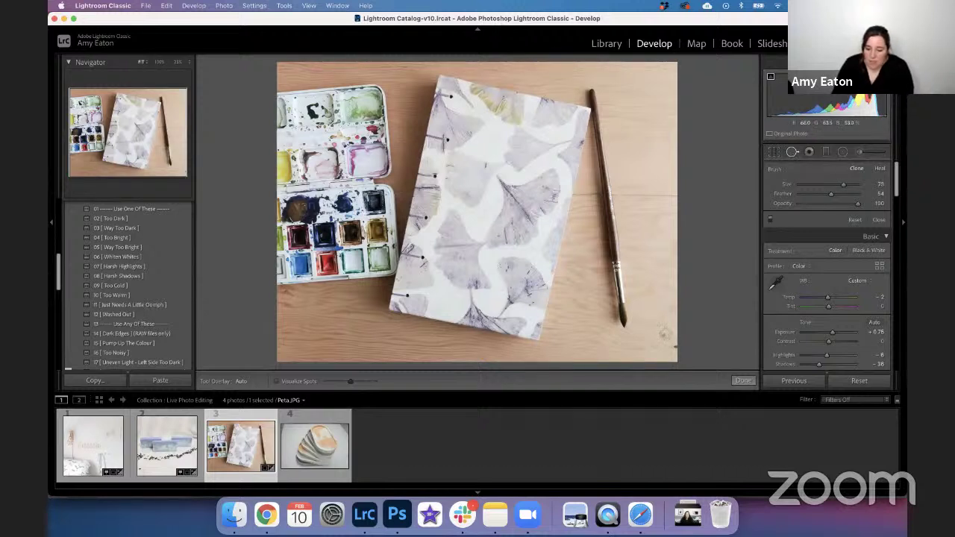
{"action": "left_click", "coordinate": [665, 337]}
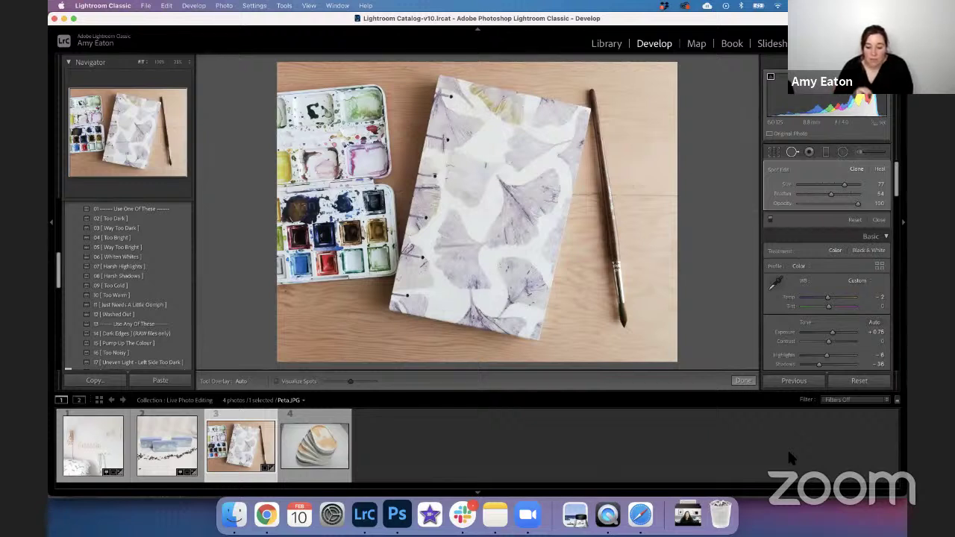
{"action": "left_click", "coordinate": [743, 382]}
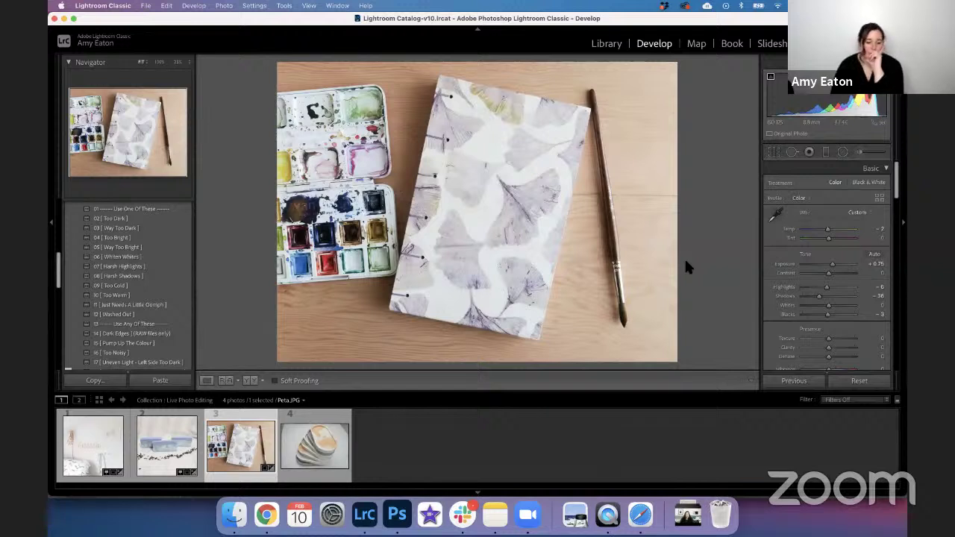
Tighten the palette photo's crop slightly from the left, cutting off a little more of the paint palette.
{"action": "left_click", "coordinate": [771, 154]}
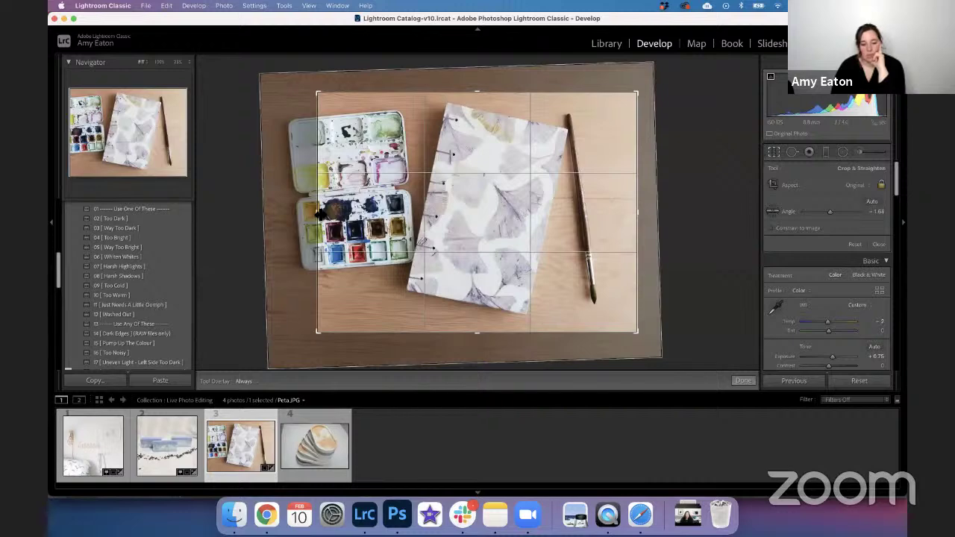
{"action": "left_click_drag", "start_coordinate": [320, 213], "coordinate": [328, 213]}
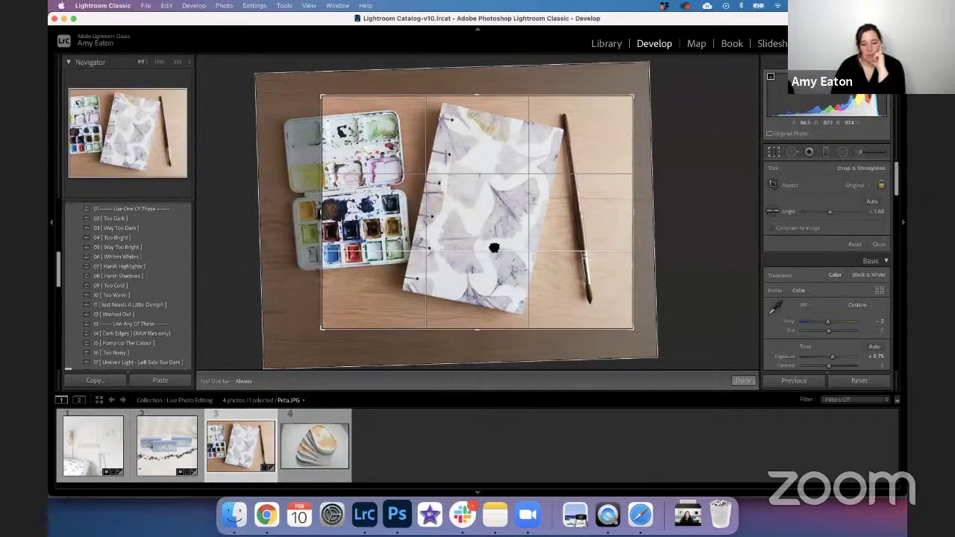
{"action": "key", "text": "Return"}
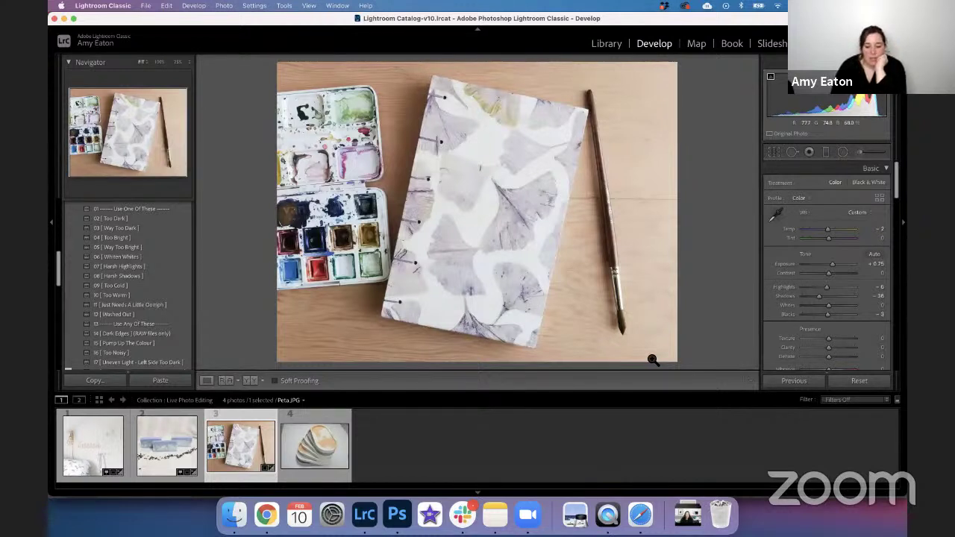
Check the settings of the graduated filter over the paint palette and compare the photo before and after editing.
{"action": "left_click", "coordinate": [826, 152]}
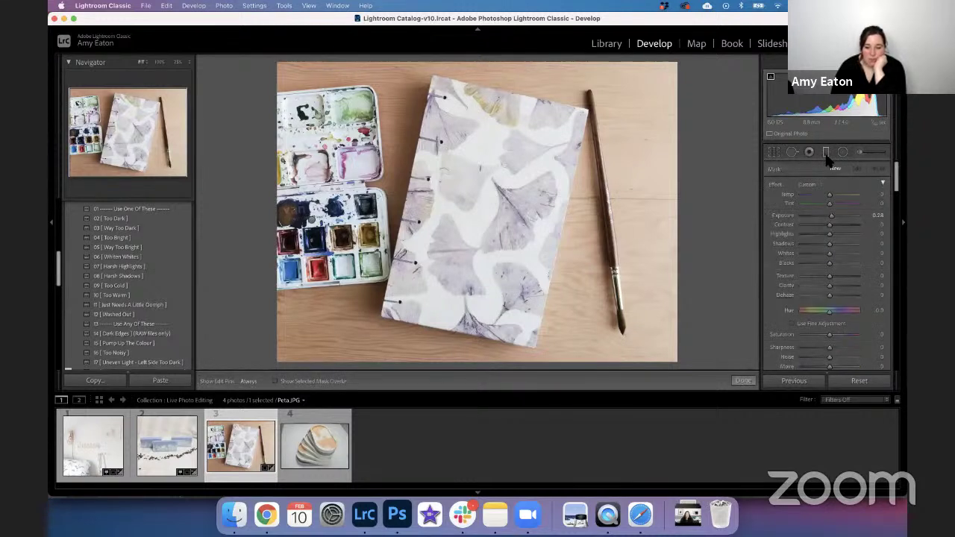
{"action": "left_click", "coordinate": [811, 153]}
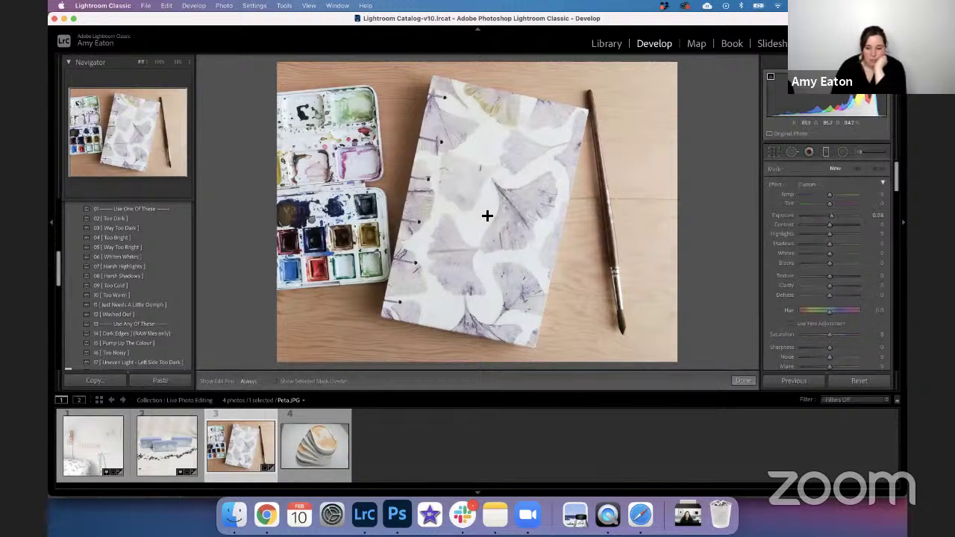
{"action": "left_click", "coordinate": [832, 152]}
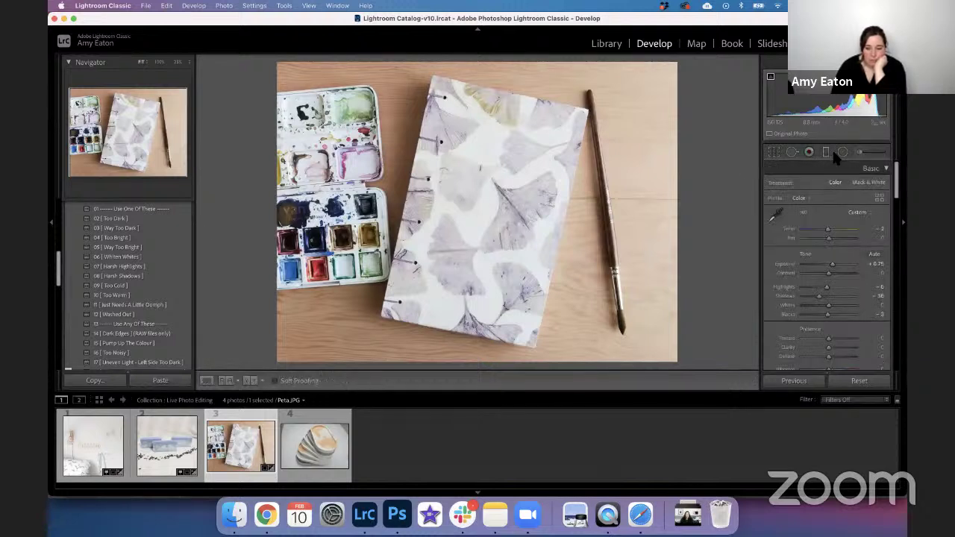
{"action": "left_click", "coordinate": [831, 151]}
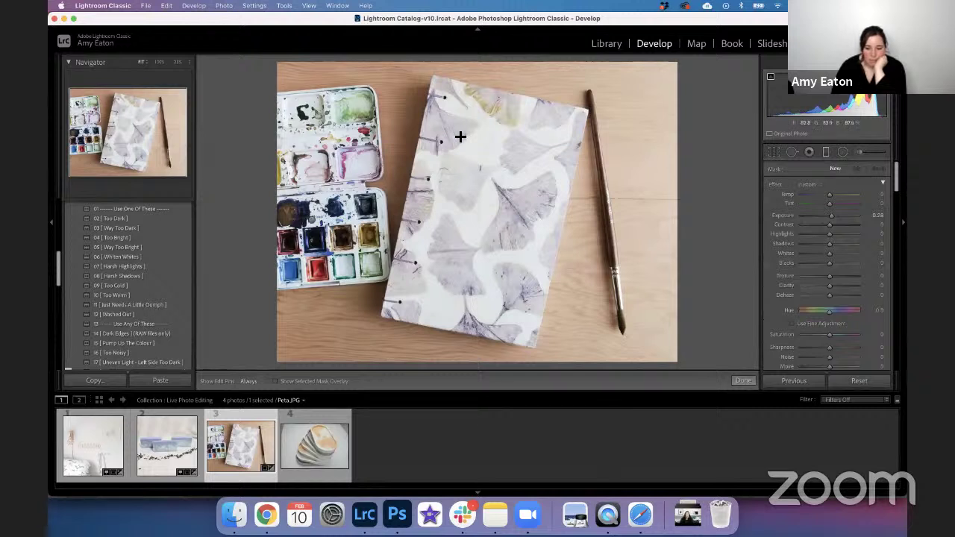
{"action": "left_click", "coordinate": [312, 222]}
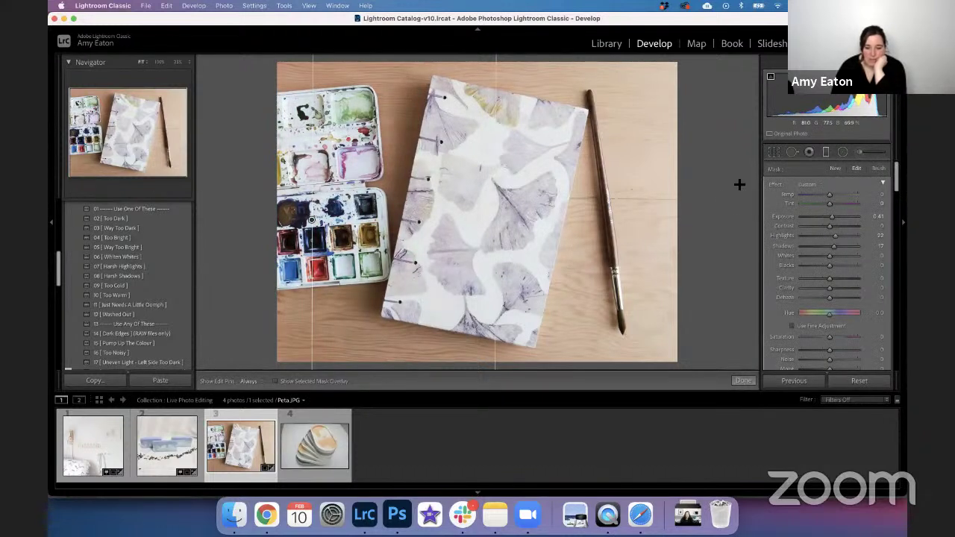
{"action": "left_click", "coordinate": [829, 152]}
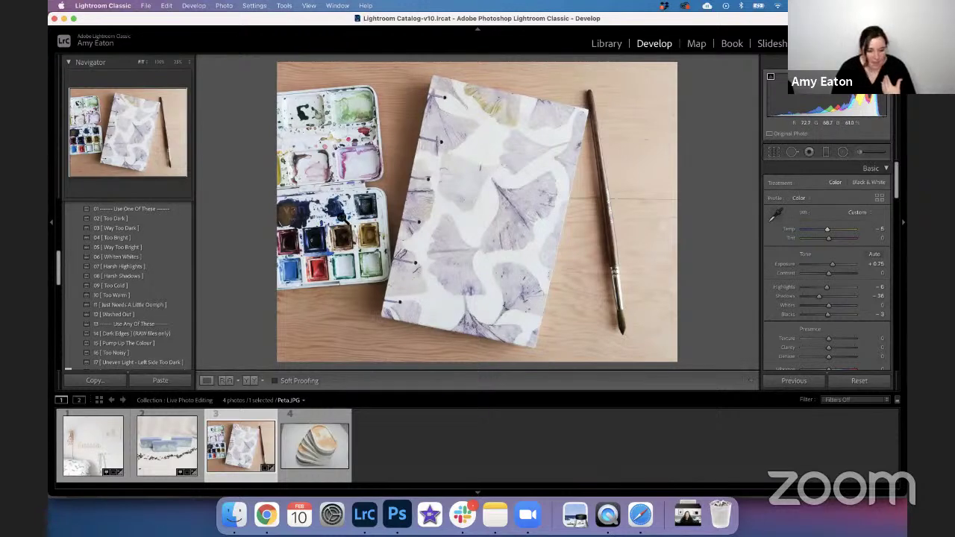
{"action": "left_click", "coordinate": [251, 380]}
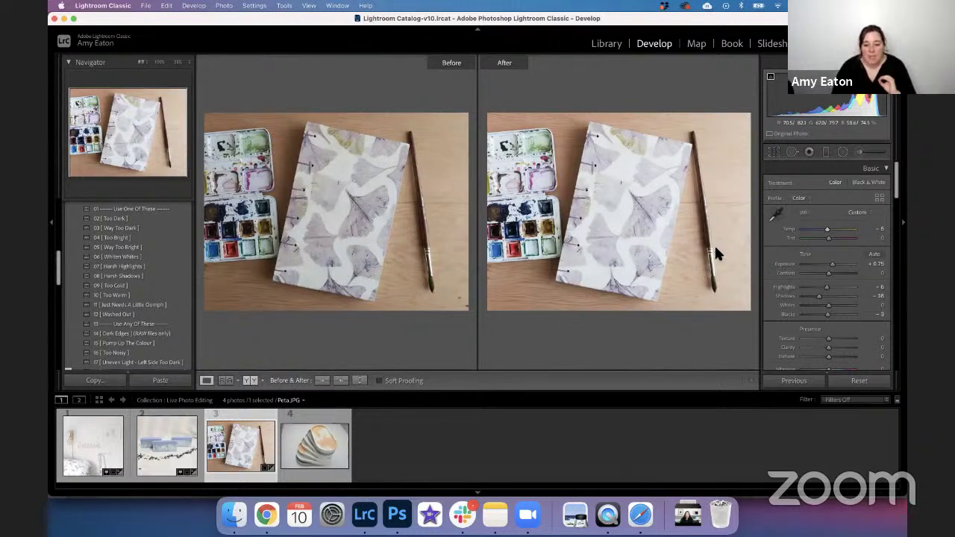
{"action": "left_click", "coordinate": [207, 380]}
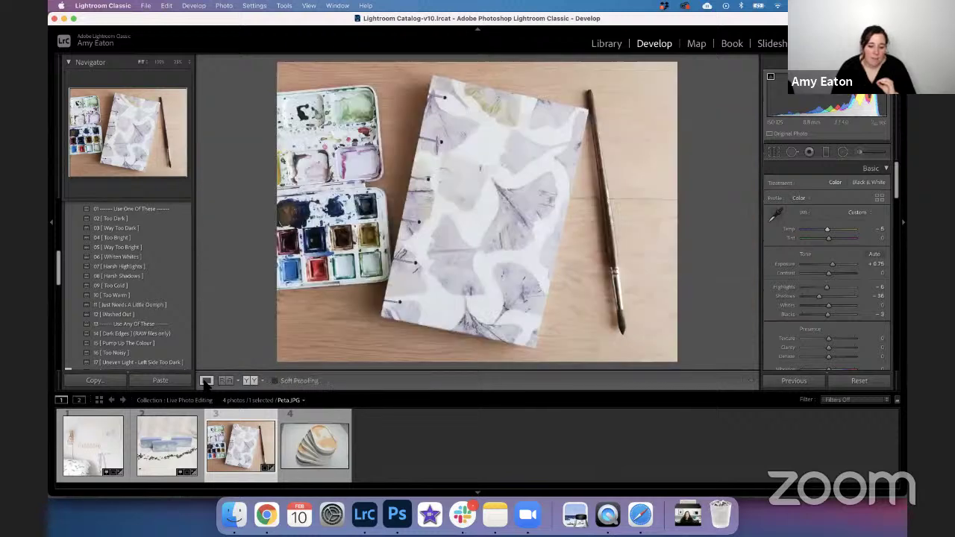
Clone out the dark line in the wood between the paintbrush and the right edge, sampling clean wood just above it.
{"action": "left_click", "coordinate": [789, 150]}
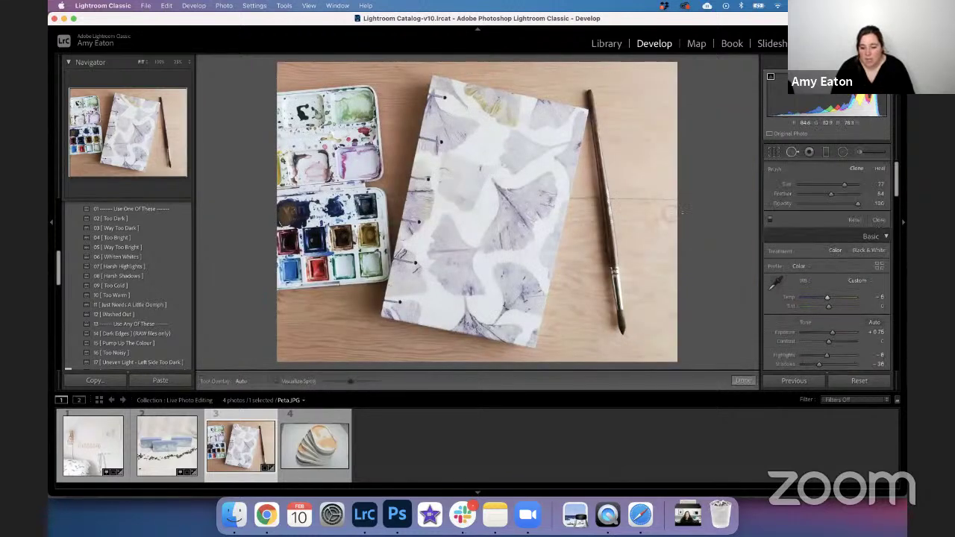
{"action": "left_click_drag", "start_coordinate": [676, 202], "coordinate": [624, 200]}
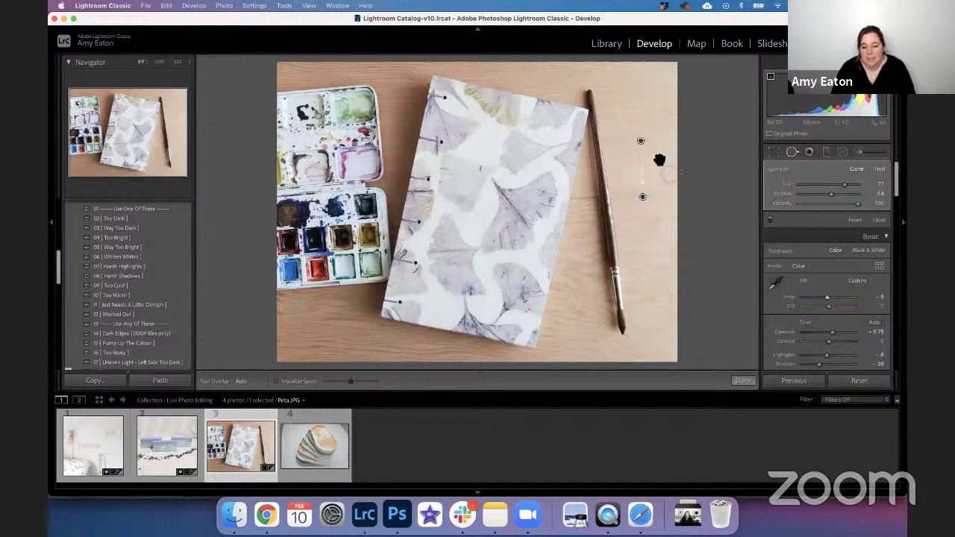
{"action": "left_click_drag", "start_coordinate": [643, 146], "coordinate": [645, 170]}
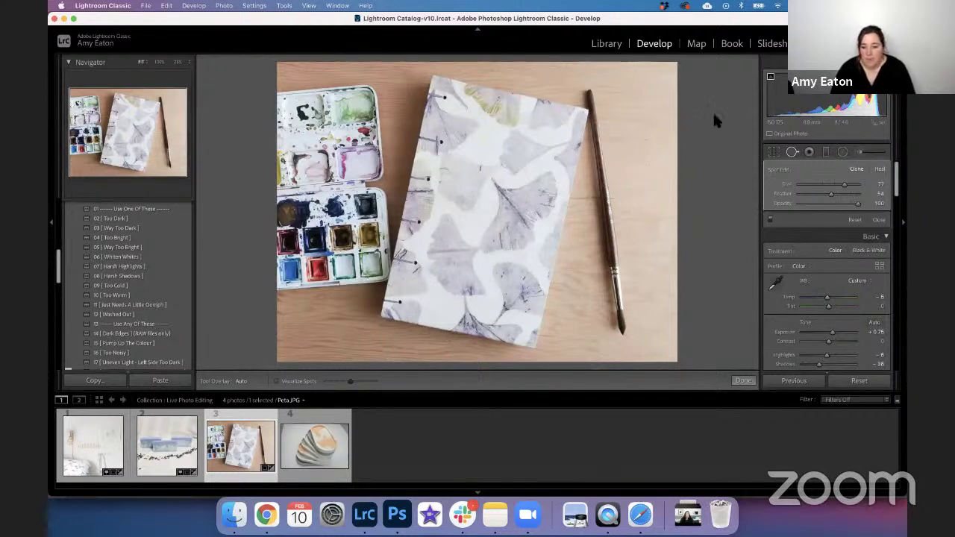
{"action": "left_click", "coordinate": [742, 381]}
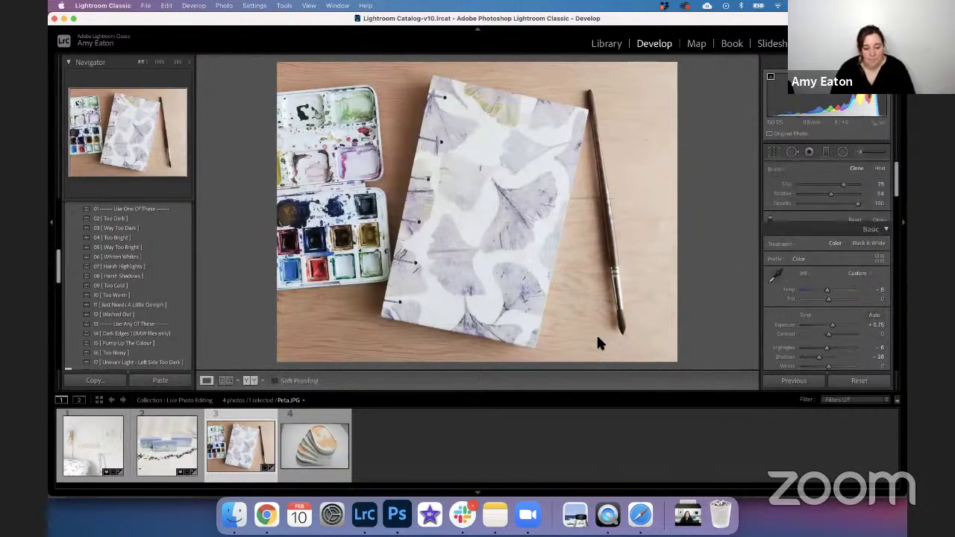
Compare the palette photo before and after editing, and open the fourth photo, the stacked trays, in single view.
{"action": "left_click", "coordinate": [249, 380]}
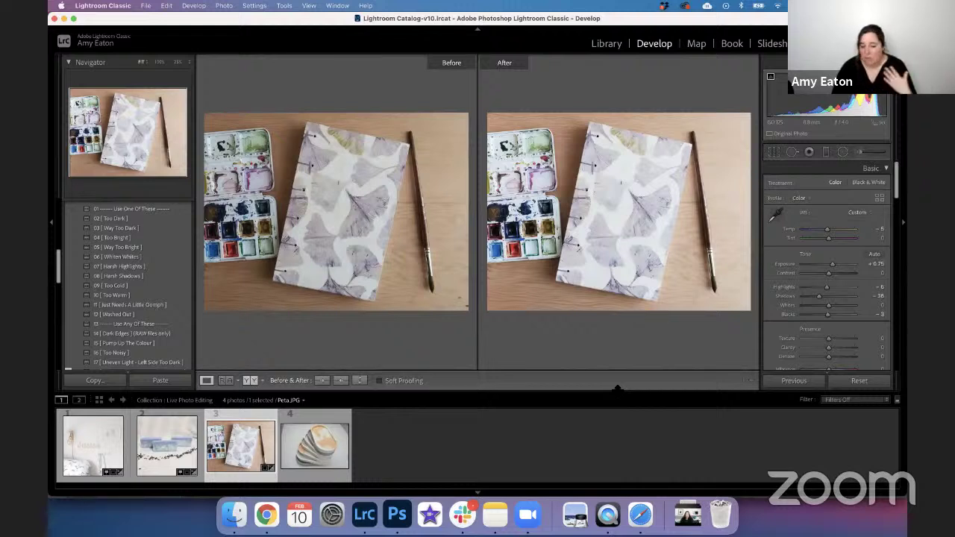
{"action": "left_click", "coordinate": [312, 460]}
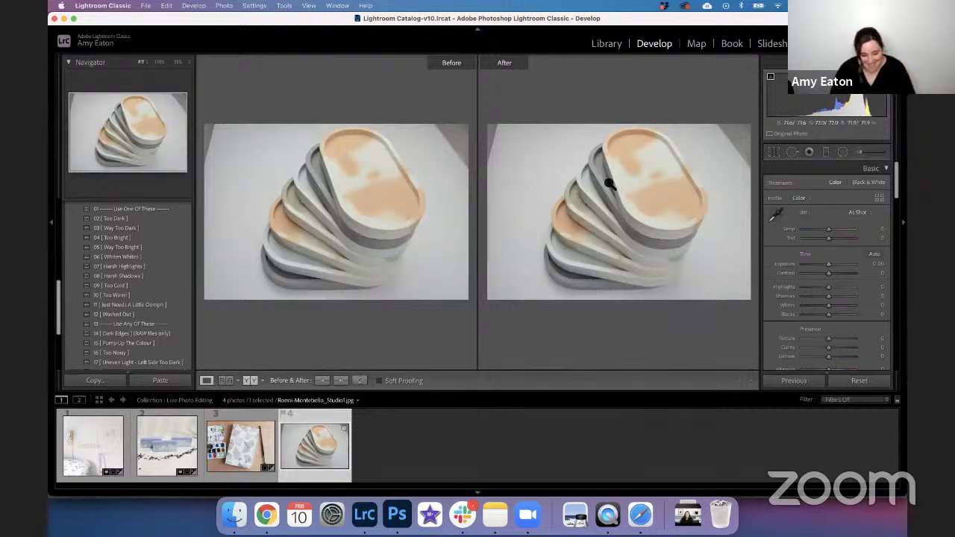
{"action": "left_click", "coordinate": [207, 380]}
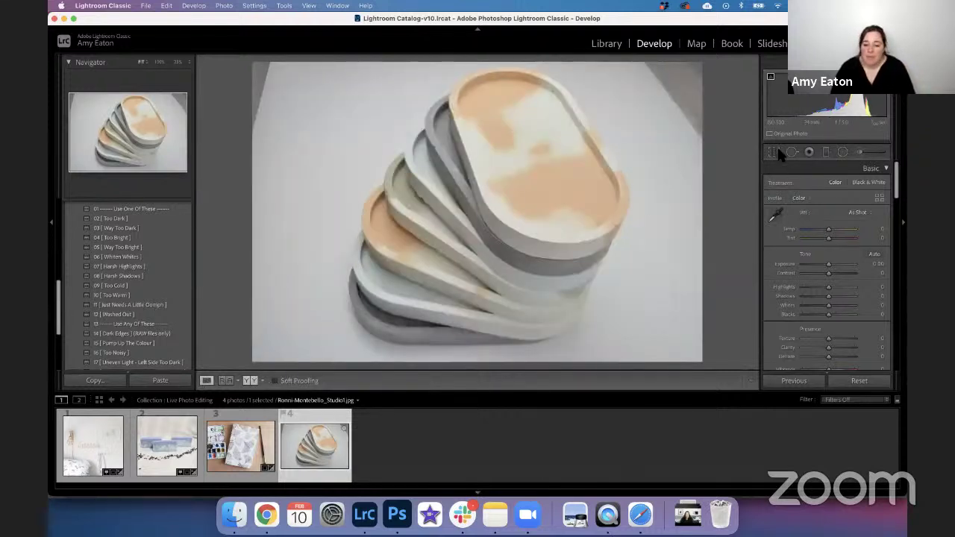
Try a square 1 x 1 crop on the stacked trays photo, positioned around the trays.
{"action": "left_click", "coordinate": [774, 152]}
{"action": "left_click", "coordinate": [857, 178]}
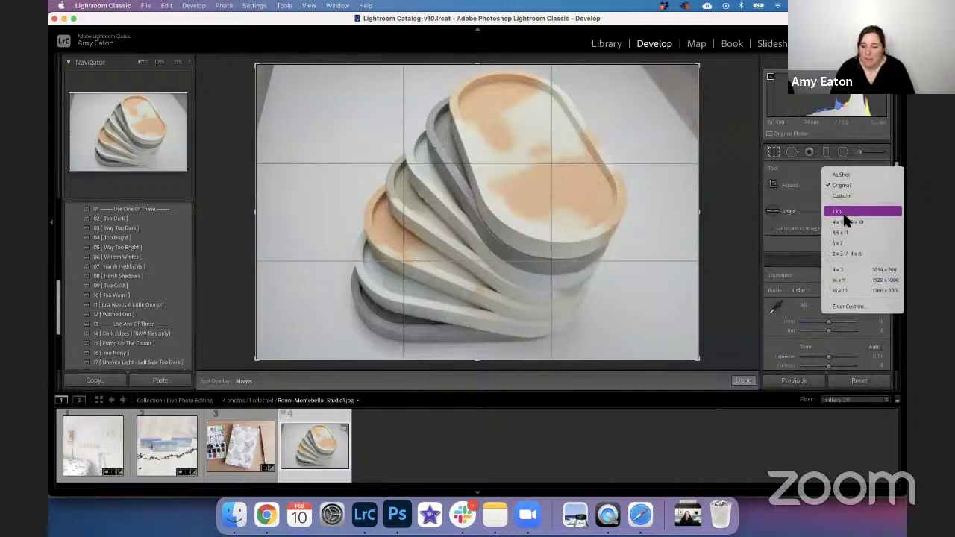
{"action": "left_click", "coordinate": [837, 212]}
{"action": "mouse_move", "coordinate": [550, 246]}
{"action": "left_mouse_down"}
{"action": "mouse_move", "coordinate": [529, 252]}
{"action": "mouse_move", "coordinate": [542, 246]}
{"action": "left_mouse_up"}
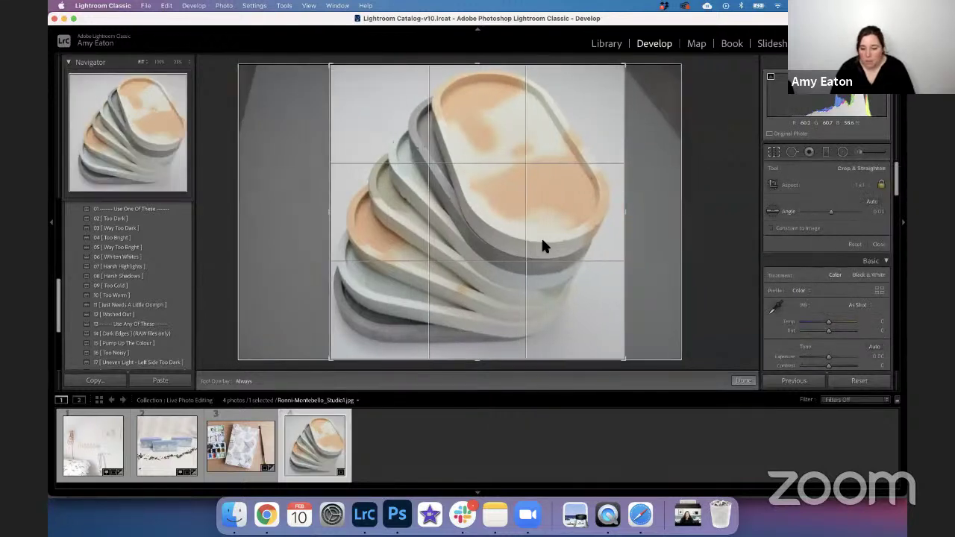
Crop the trays photo to a 4 x 3 ratio, enlarging and repositioning the frame so the whole stack fits.
{"action": "left_click", "coordinate": [863, 192]}
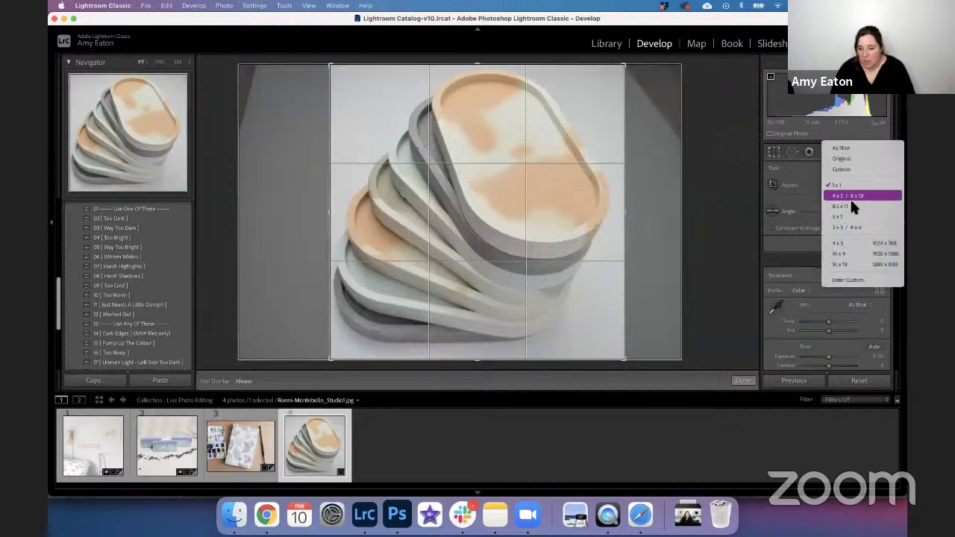
{"action": "left_click", "coordinate": [844, 245]}
{"action": "key", "text": "x"}
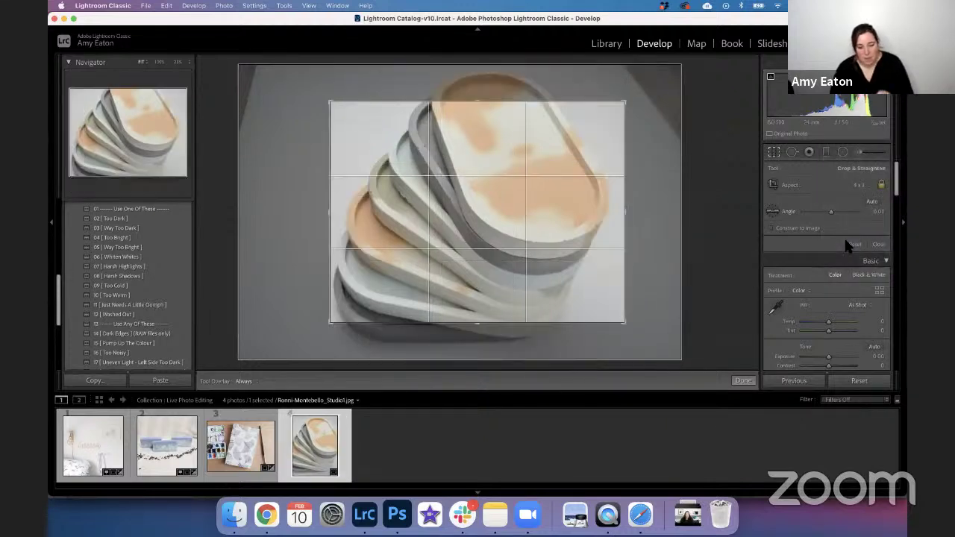
{"action": "left_click_drag", "start_coordinate": [646, 89], "coordinate": [650, 74]}
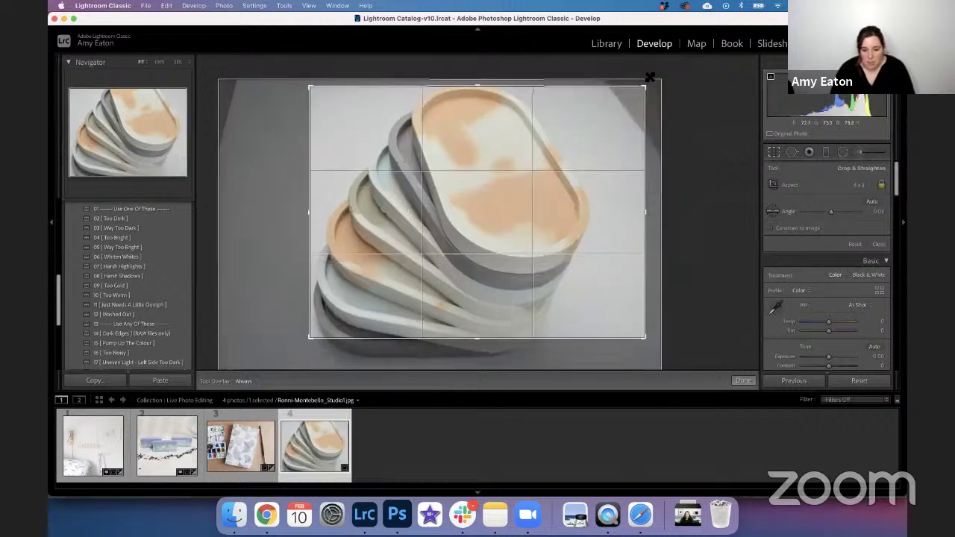
{"action": "left_click_drag", "start_coordinate": [304, 345], "coordinate": [269, 364]}
{"action": "left_click_drag", "start_coordinate": [394, 228], "coordinate": [431, 238]}
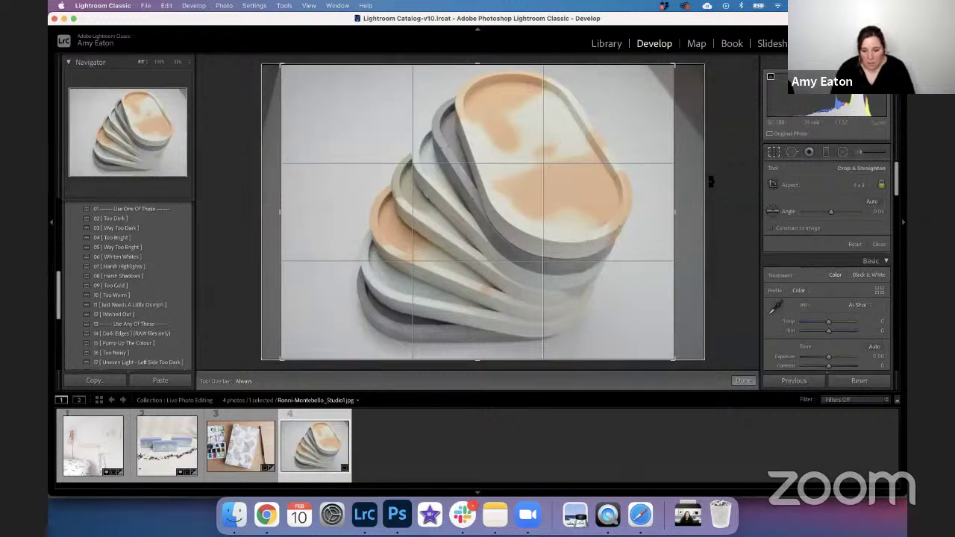
{"action": "key", "text": "Return"}
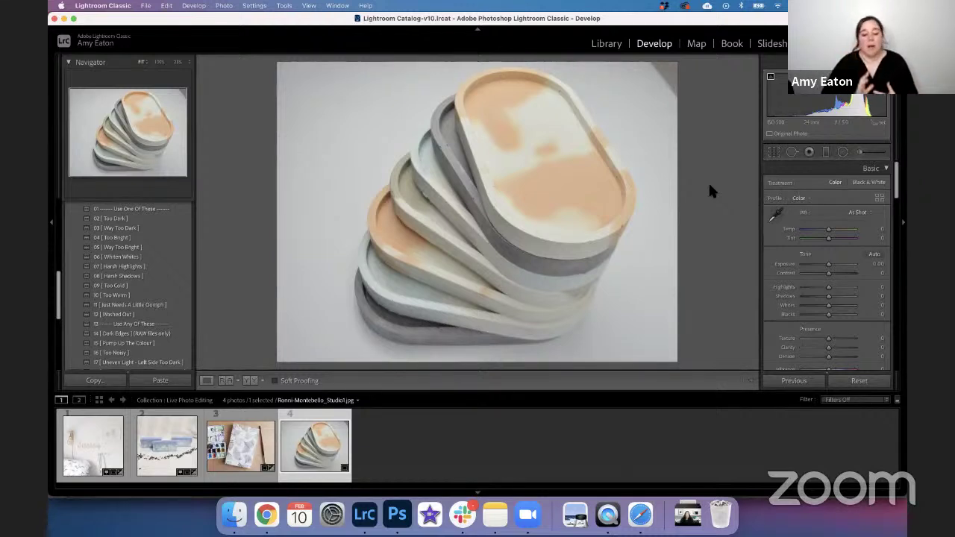
Set the trays photo's exposure to +0.65, highlights to +16, shadows to -14, whites to +36 and blacks to -18.
{"action": "left_click", "coordinate": [831, 265]}
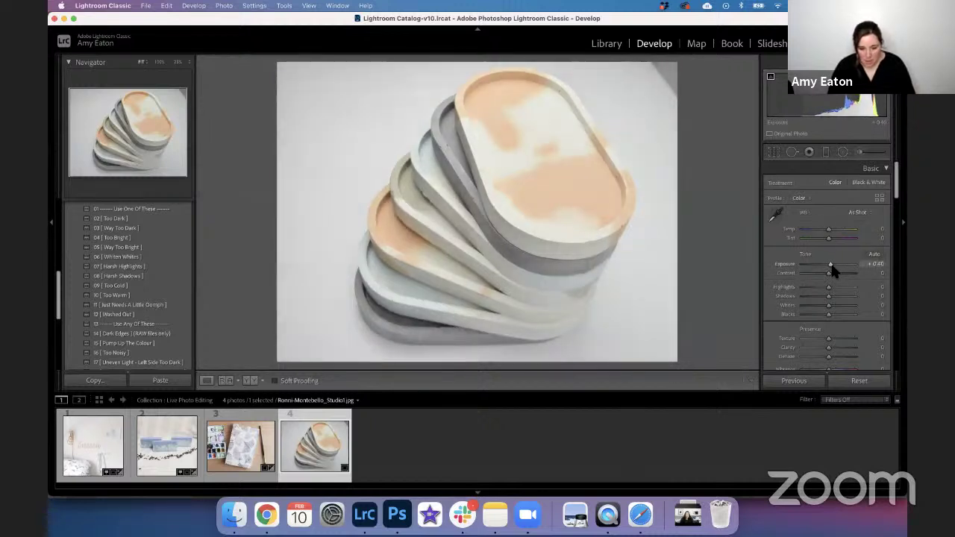
{"action": "left_click_drag", "start_coordinate": [830, 265], "coordinate": [832, 265]}
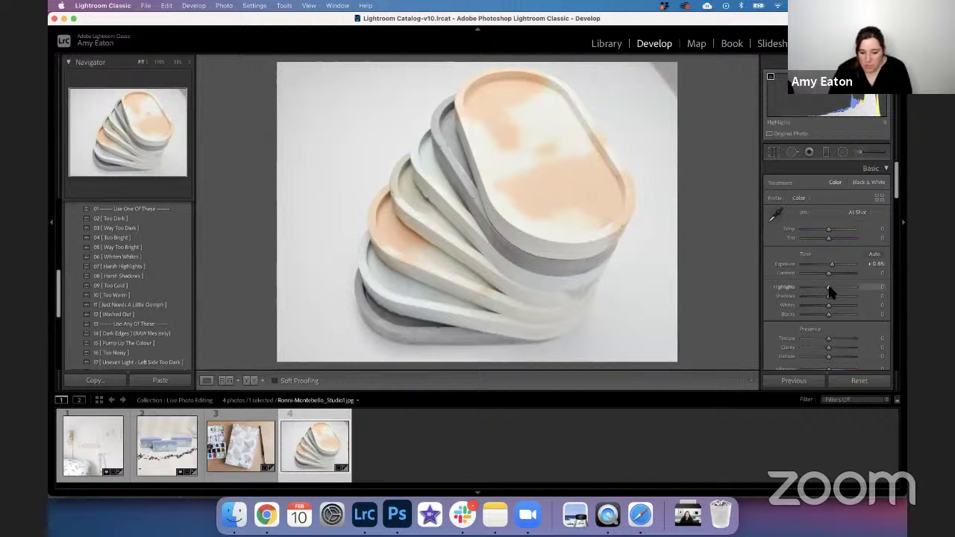
{"action": "mouse_move", "coordinate": [828, 288]}
{"action": "left_mouse_down"}
{"action": "mouse_move", "coordinate": [829, 306]}
{"action": "mouse_move", "coordinate": [839, 307]}
{"action": "mouse_move", "coordinate": [823, 314]}
{"action": "mouse_move", "coordinate": [824, 297]}
{"action": "left_mouse_up"}
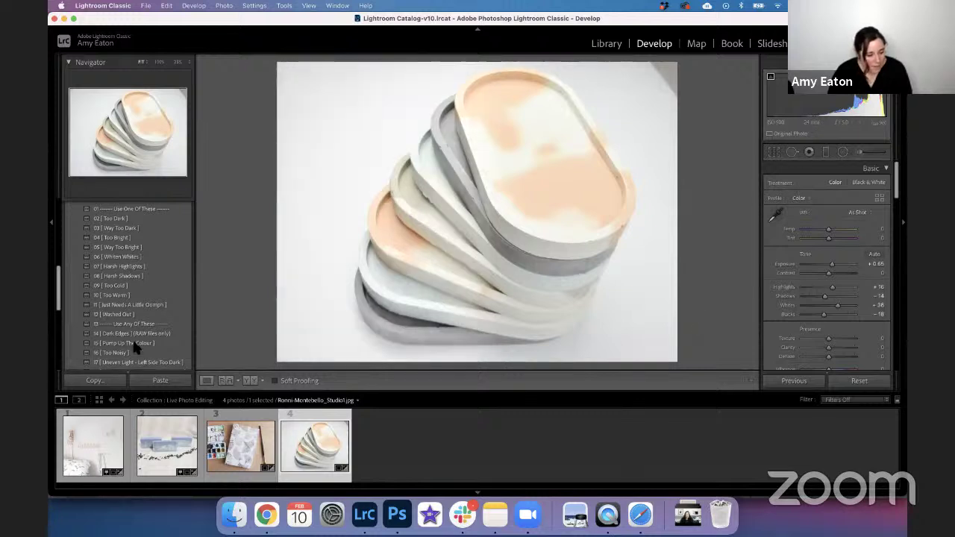
Apply the preset "Uneven Light - Left Side Too Dark" and set its graduated filter to exposure 0.48 and shadows 6.
{"action": "scroll", "coordinate": [134, 349], "scroll_direction": "down", "scroll_amount": 2}
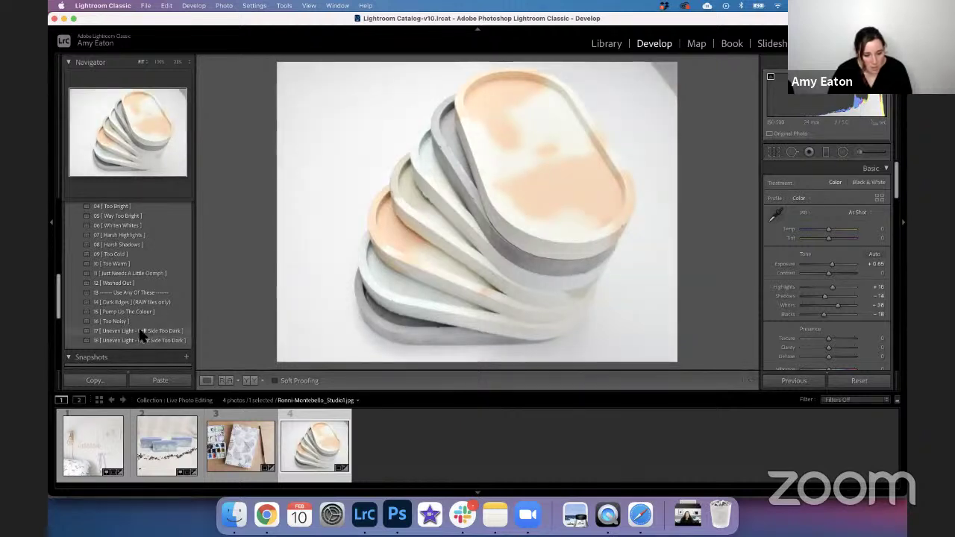
{"action": "left_click", "coordinate": [140, 330]}
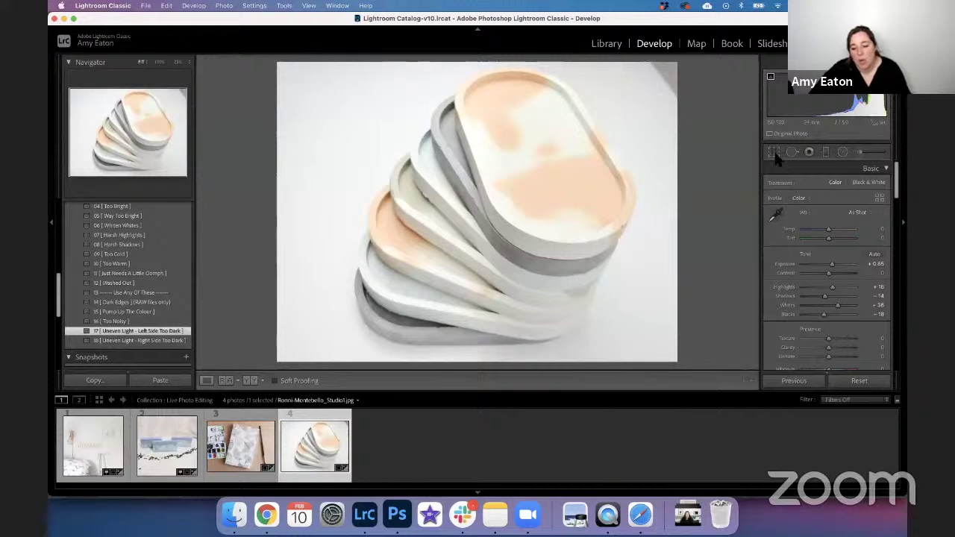
{"action": "left_click", "coordinate": [842, 153]}
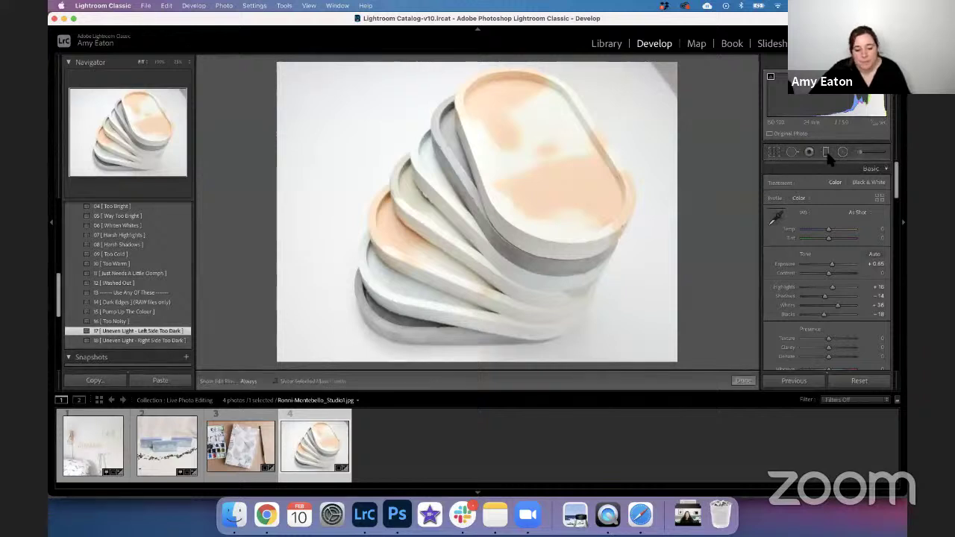
{"action": "left_click", "coordinate": [489, 203]}
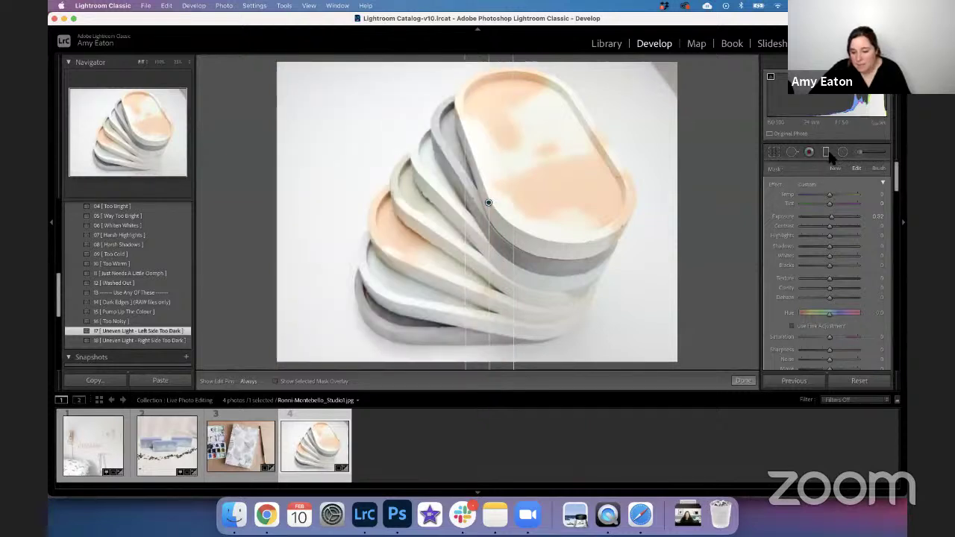
{"action": "left_click_drag", "start_coordinate": [830, 222], "coordinate": [832, 221]}
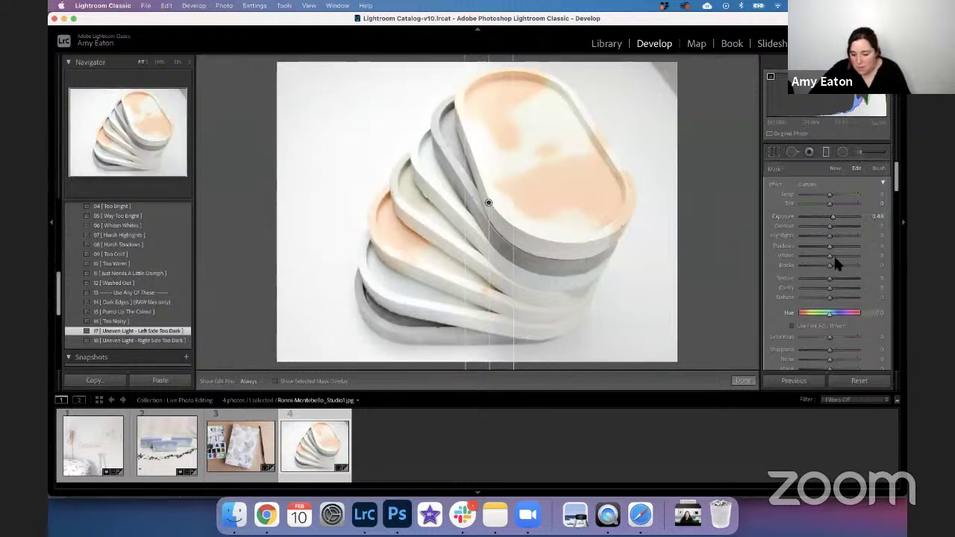
{"action": "left_click_drag", "start_coordinate": [830, 250], "coordinate": [833, 250]}
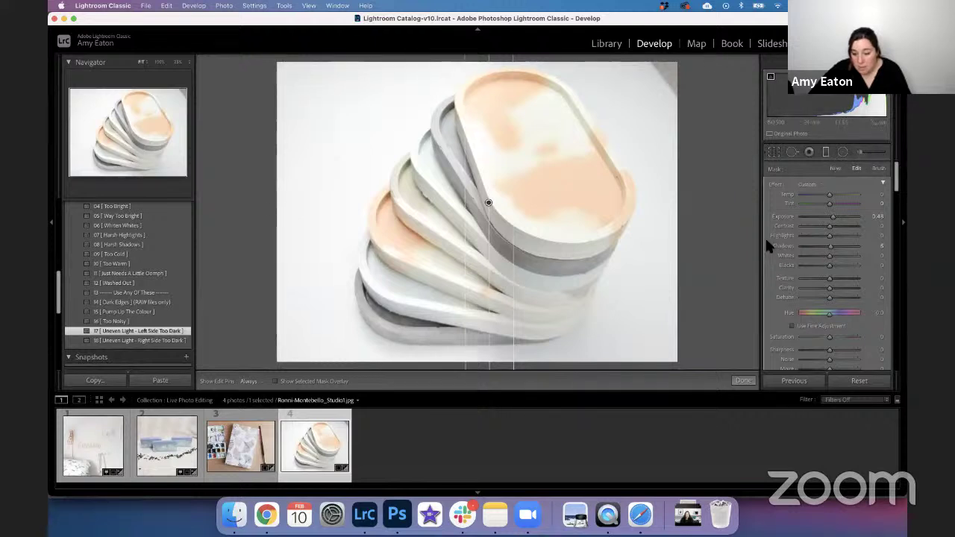
{"action": "left_click", "coordinate": [743, 380]}
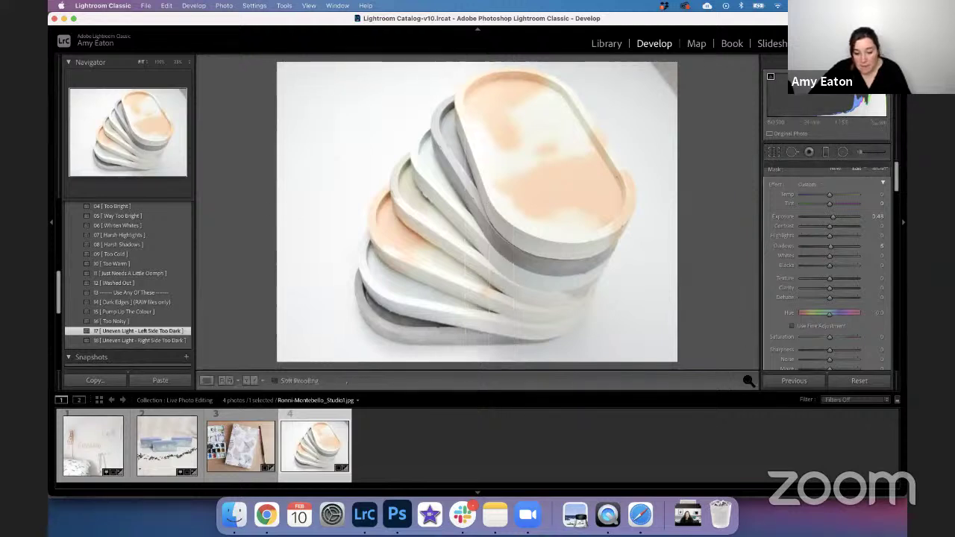
Crop the trays photo to a square 1 x 1 ratio with the stack centred in the frame.
{"action": "left_click", "coordinate": [774, 152]}
{"action": "left_click", "coordinate": [865, 188]}
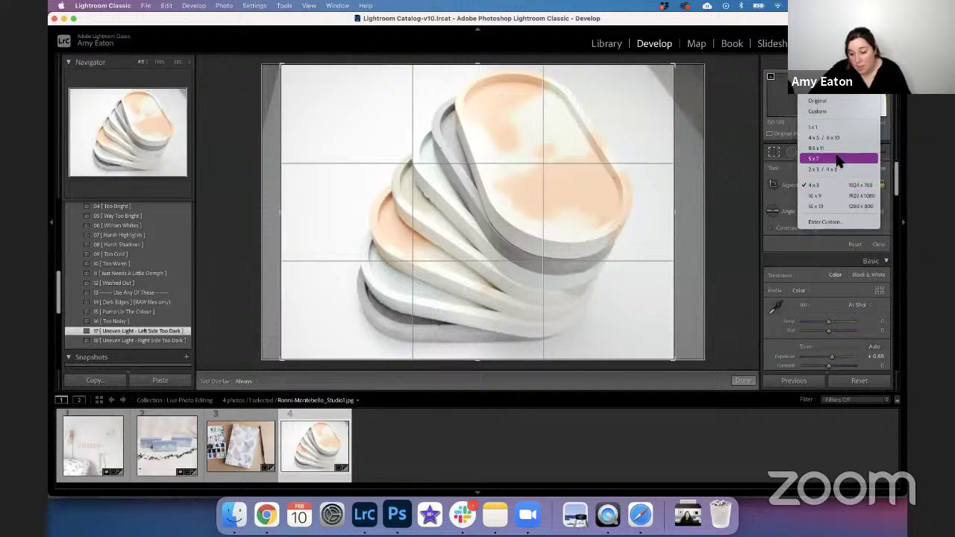
{"action": "left_click", "coordinate": [817, 127]}
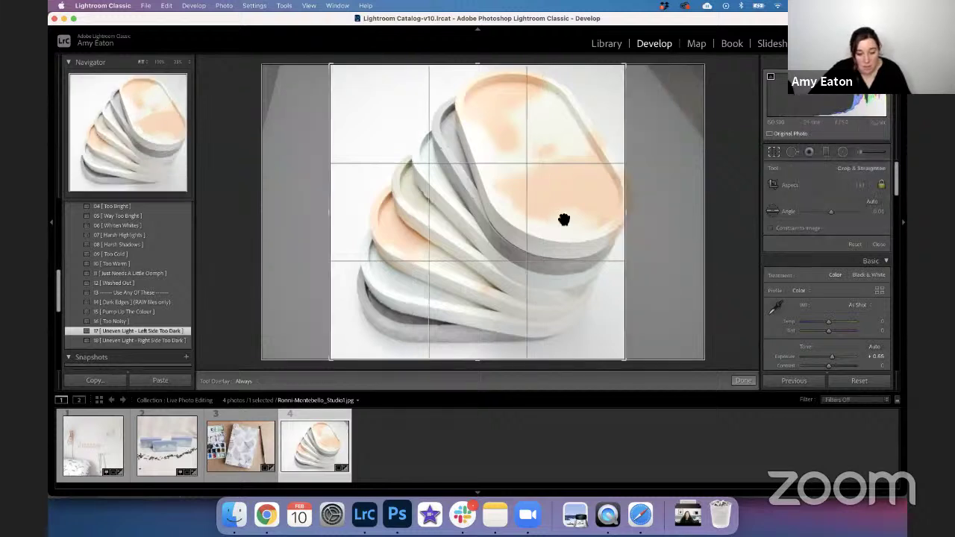
{"action": "left_click_drag", "start_coordinate": [564, 220], "coordinate": [540, 218]}
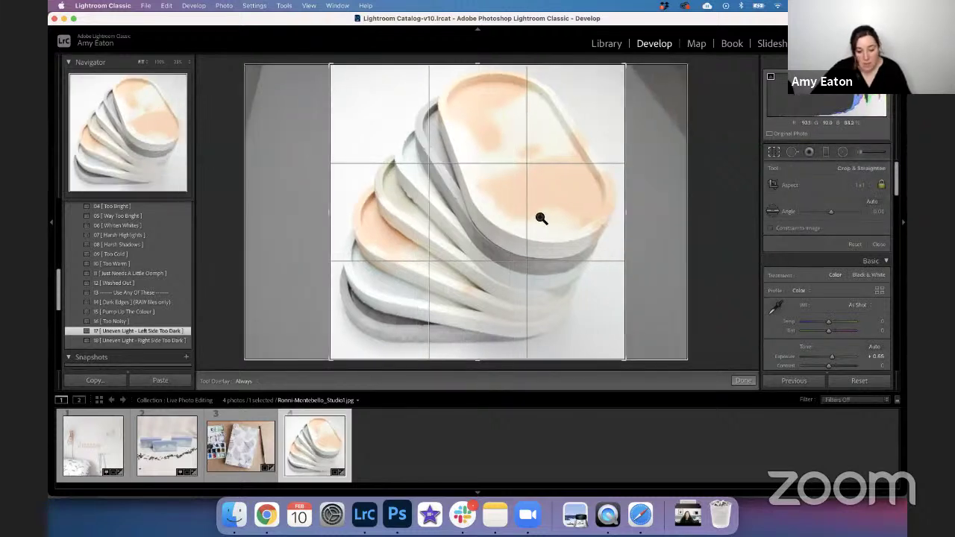
{"action": "key", "text": "Return"}
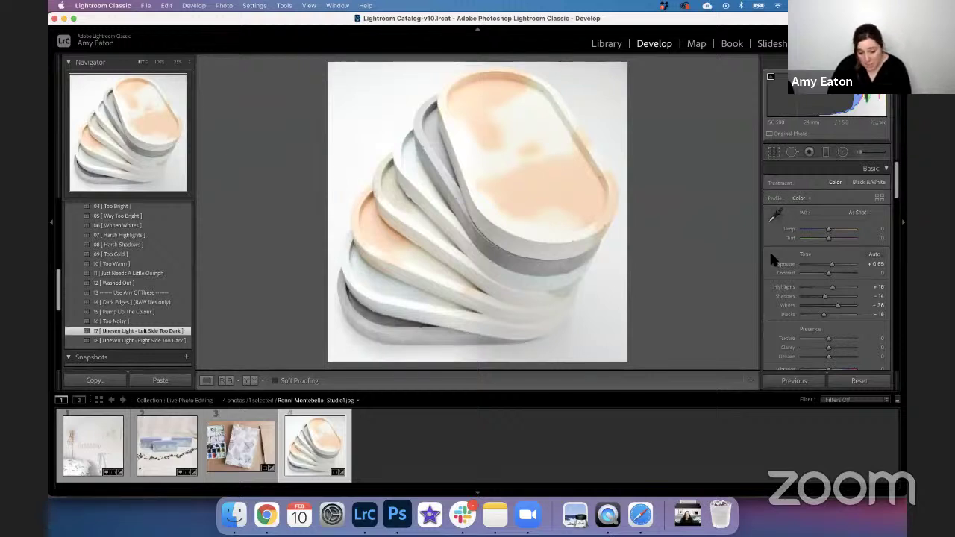
Lower the trays photo's shadows to -27 and compare the photo before and after editing.
{"action": "left_click_drag", "start_coordinate": [825, 295], "coordinate": [821, 299]}
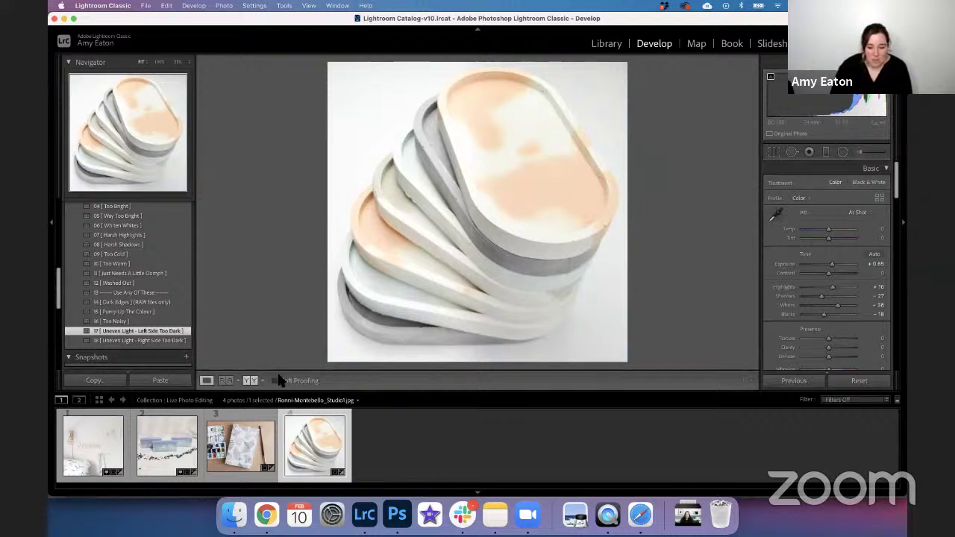
{"action": "left_click", "coordinate": [251, 381]}
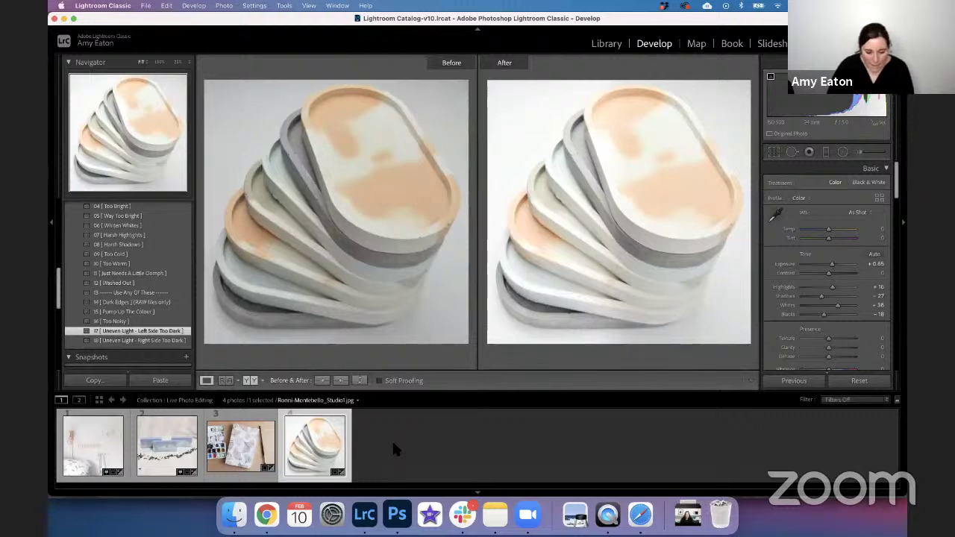
Switch to Photoshop and bring up the photo of the chain necklace on driftwood.
{"action": "left_click", "coordinate": [397, 515]}
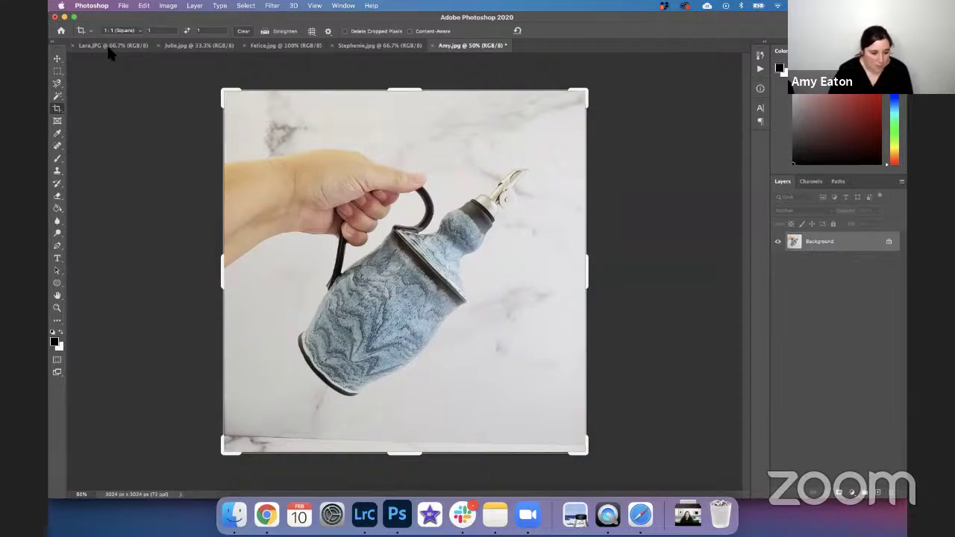
{"action": "left_click", "coordinate": [110, 46]}
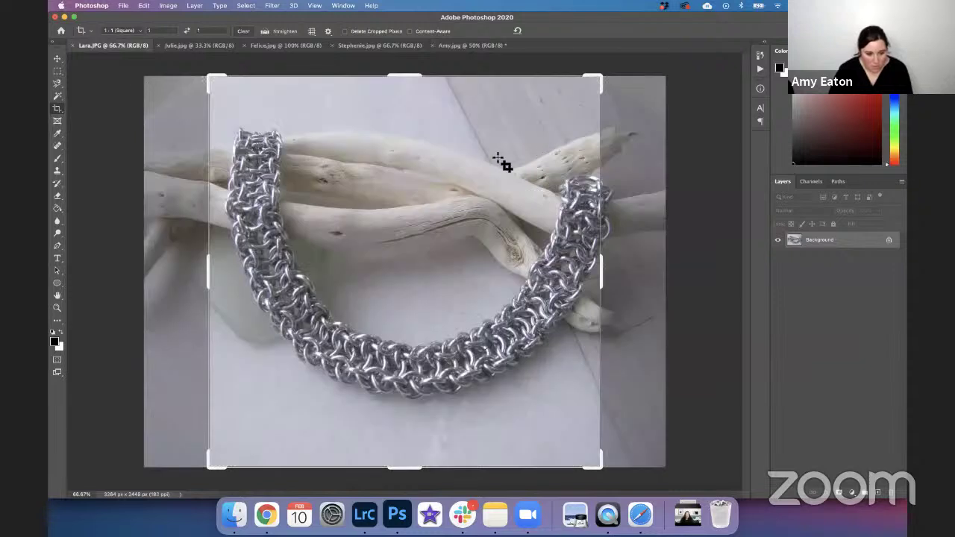
{"action": "left_click", "coordinate": [58, 59]}
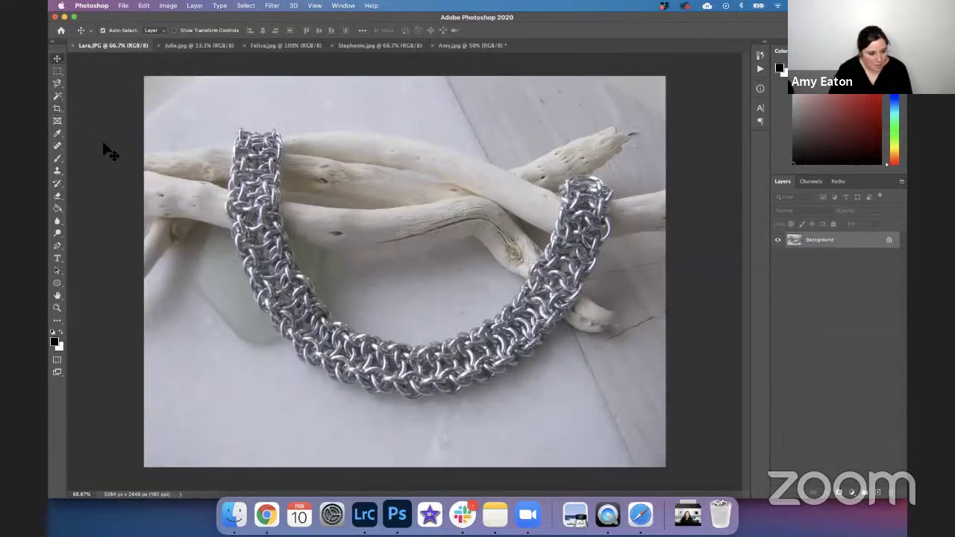
Crop the necklace photo slightly tighter with the Etsy (4:3) crop preset, trimming its edges.
{"action": "left_click", "coordinate": [58, 108]}
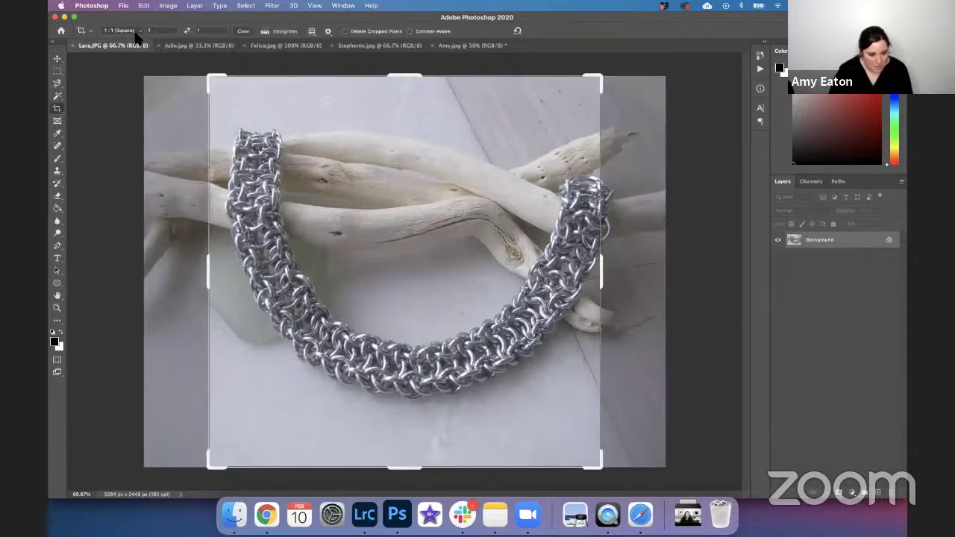
{"action": "left_click", "coordinate": [138, 31]}
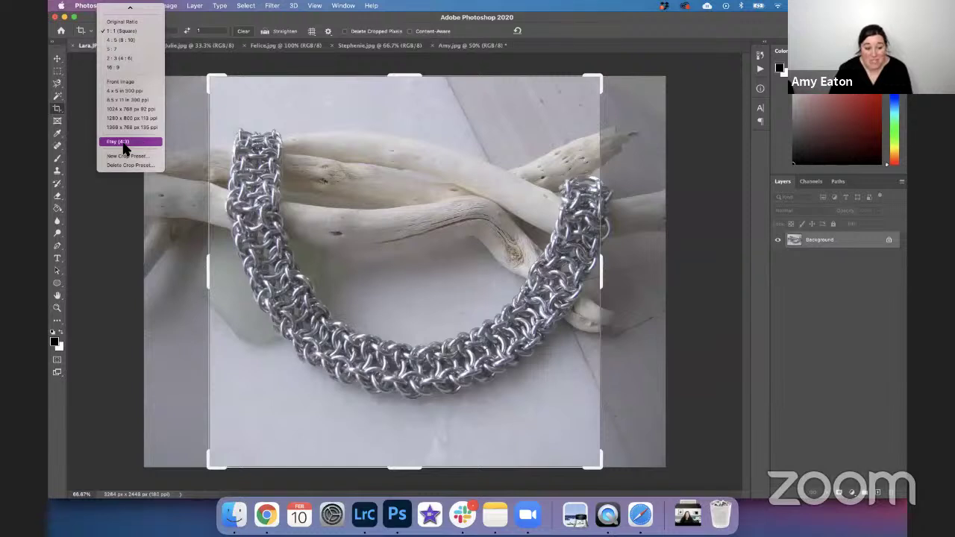
{"action": "left_click", "coordinate": [124, 150]}
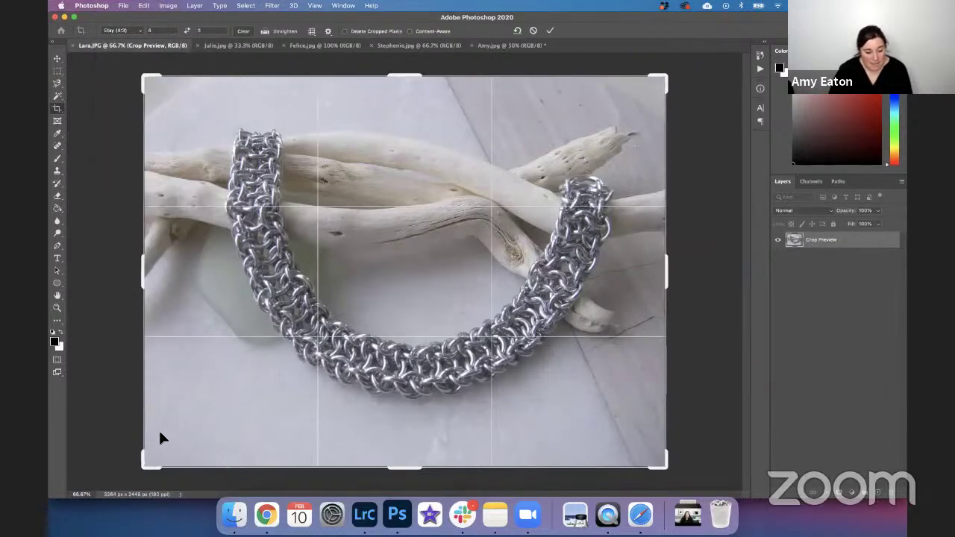
{"action": "left_click_drag", "start_coordinate": [149, 470], "coordinate": [155, 452]}
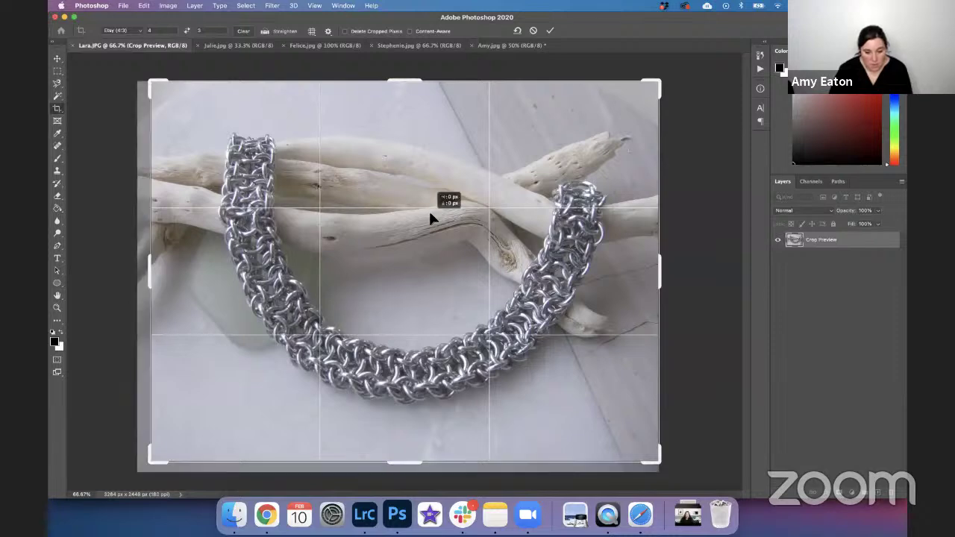
{"action": "key", "text": "Return"}
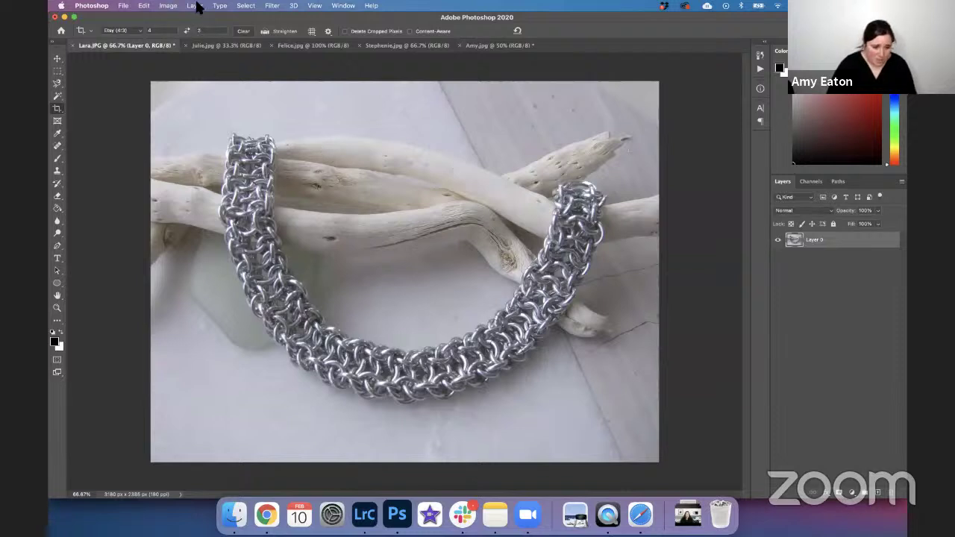
{"action": "left_click", "coordinate": [167, 6]}
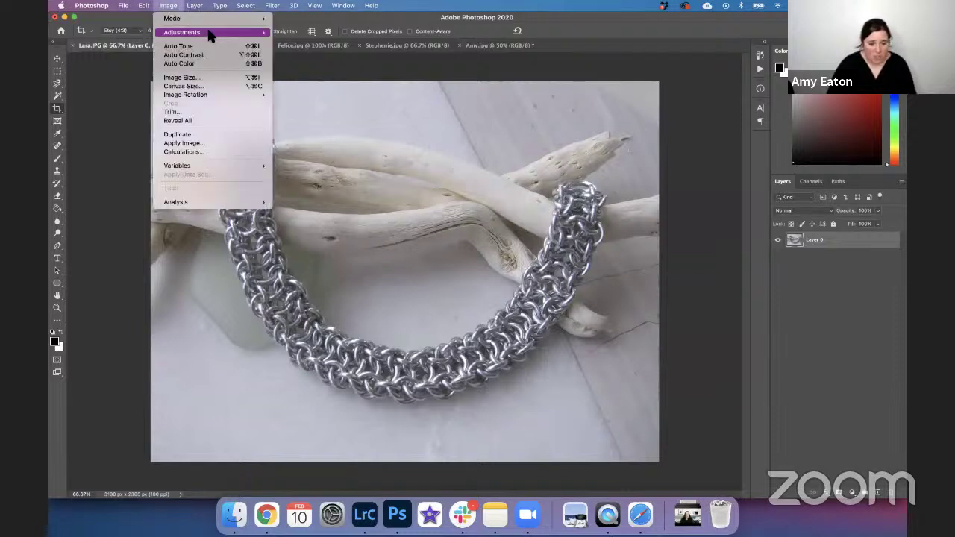
{"action": "mouse_move", "coordinate": [248, 33]}
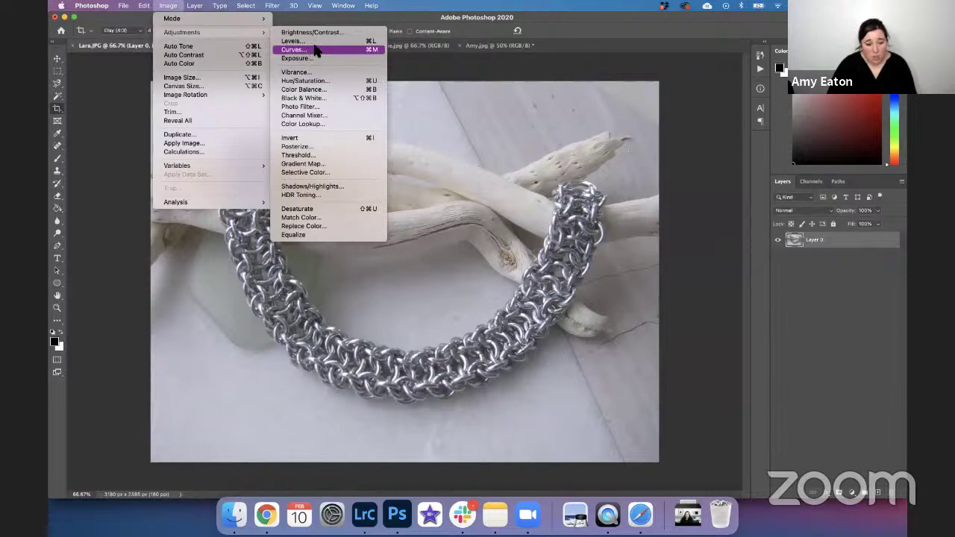
{"action": "key", "text": "Escape"}
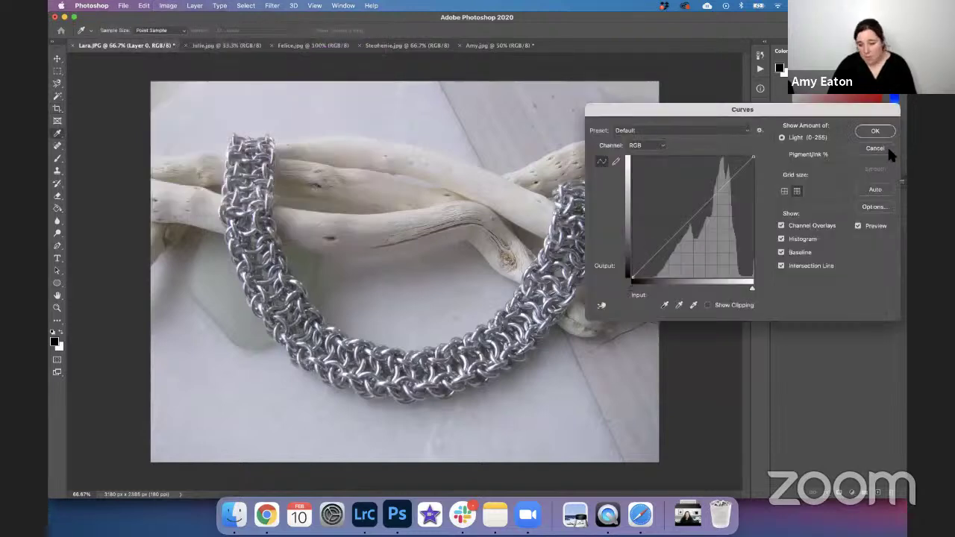
{"action": "left_click", "coordinate": [889, 154]}
Brighten the necklace photo with Levels, setting the input black point to 14, midtones to 1.36 and white point to 226.
{"action": "left_click", "coordinate": [167, 6]}
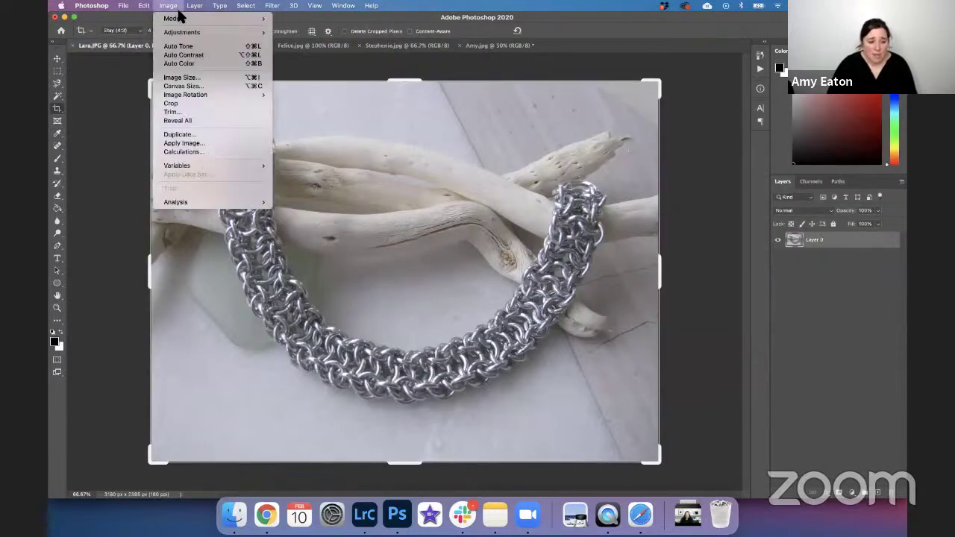
{"action": "mouse_move", "coordinate": [246, 32]}
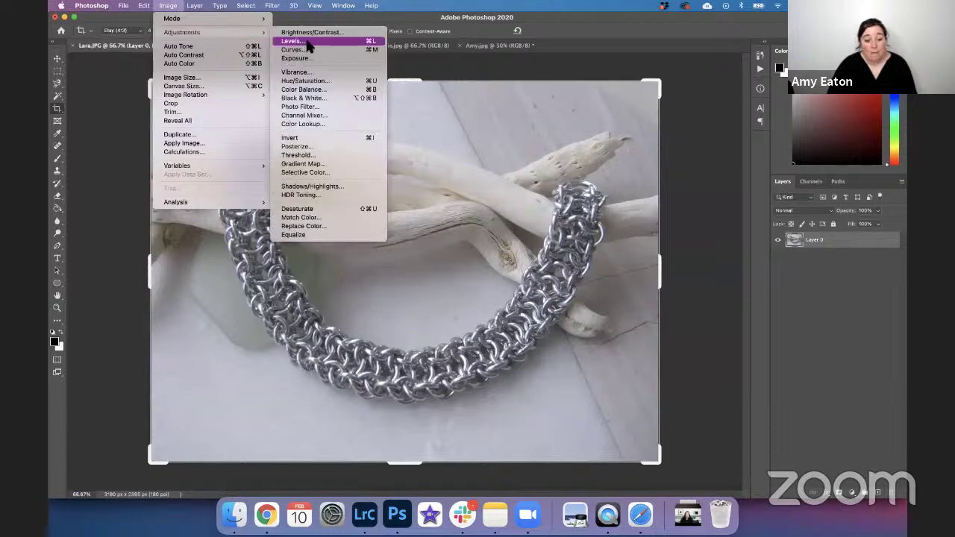
{"action": "left_click", "coordinate": [302, 41]}
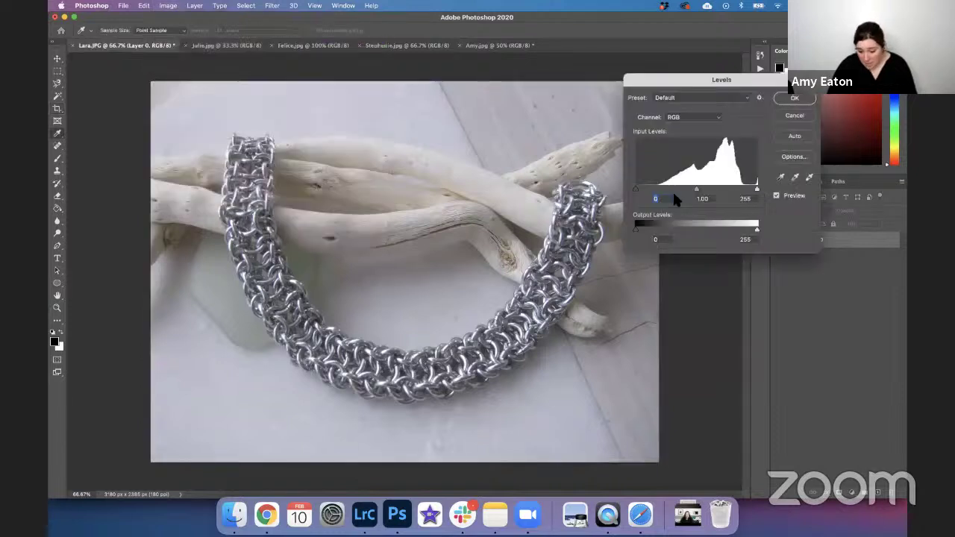
{"action": "left_click_drag", "start_coordinate": [635, 190], "coordinate": [643, 193]}
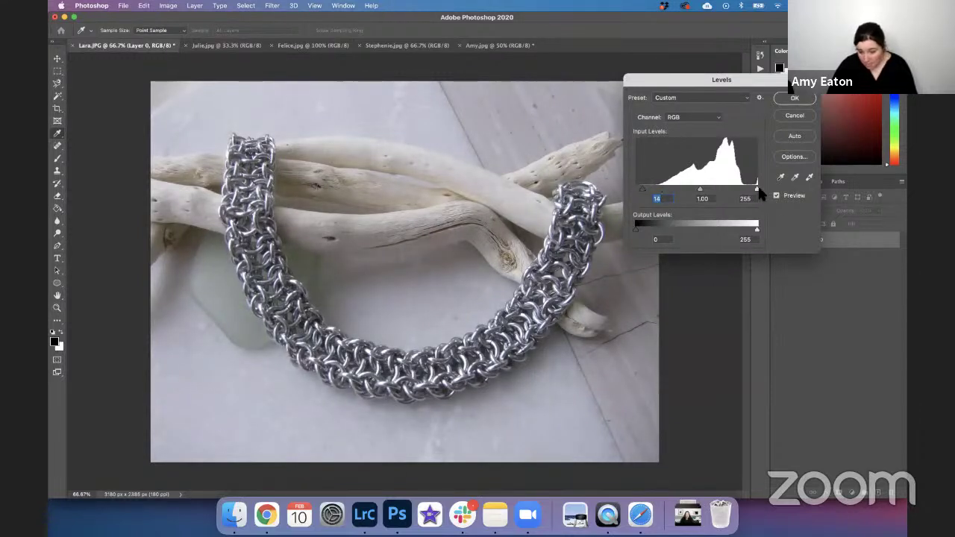
{"action": "left_click_drag", "start_coordinate": [758, 189], "coordinate": [743, 189]}
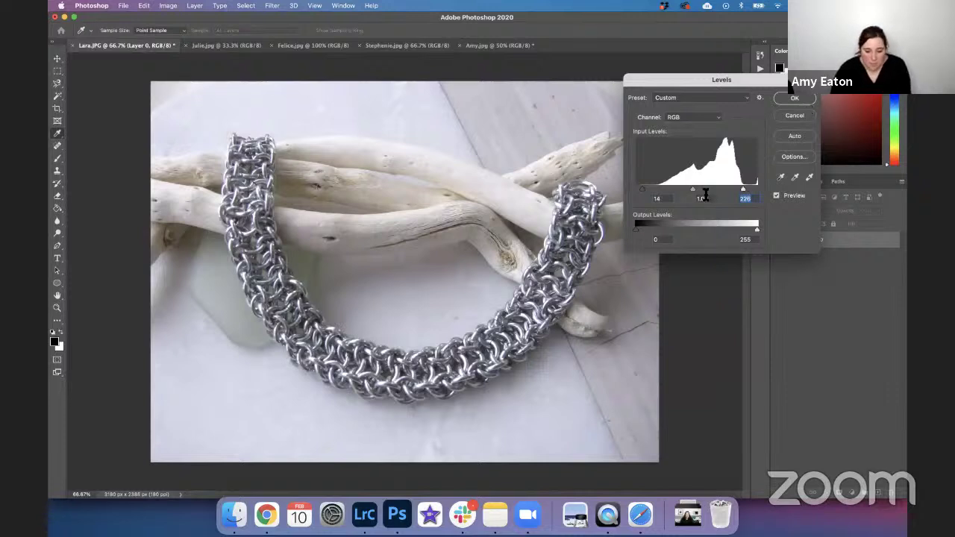
{"action": "left_click_drag", "start_coordinate": [693, 190], "coordinate": [680, 189]}
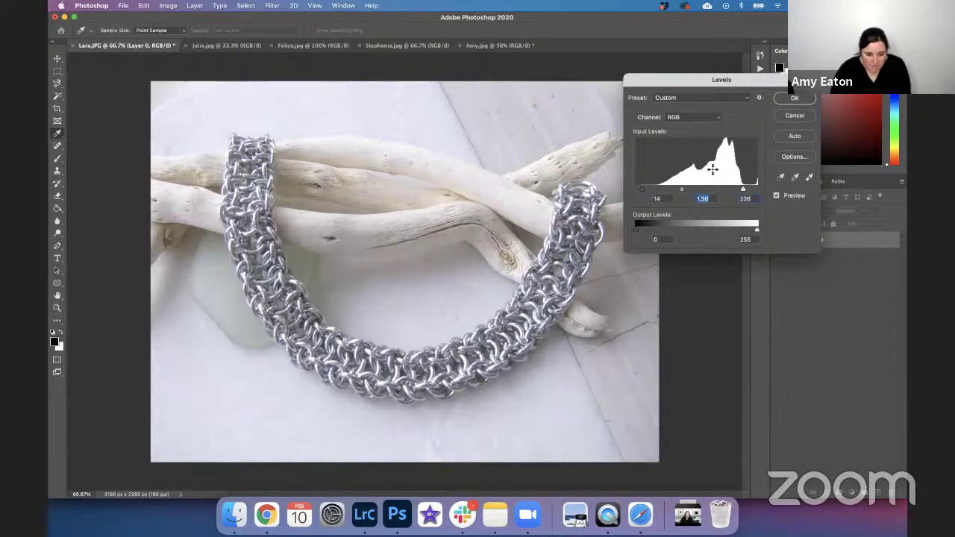
{"action": "left_click", "coordinate": [793, 98]}
{"action": "key", "text": "c"}
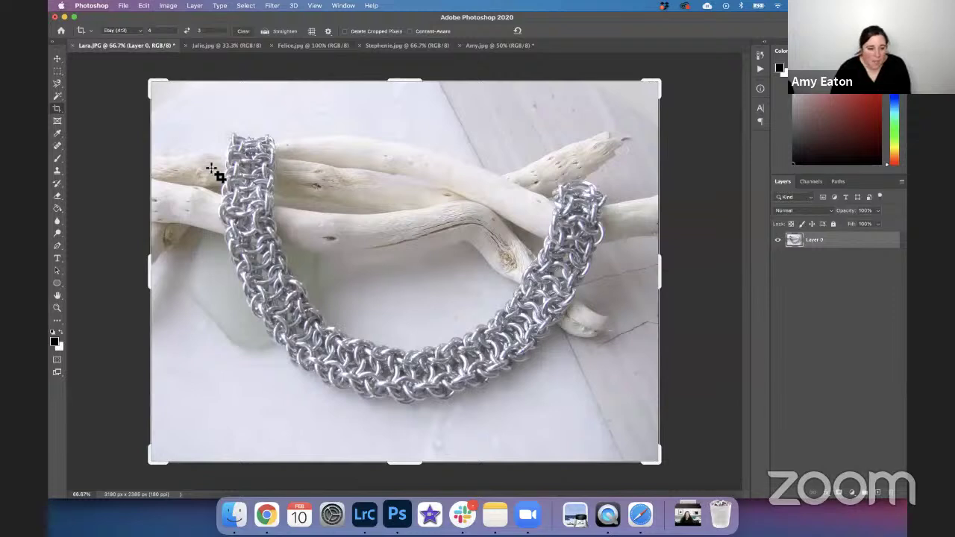
{"action": "left_click", "coordinate": [57, 59]}
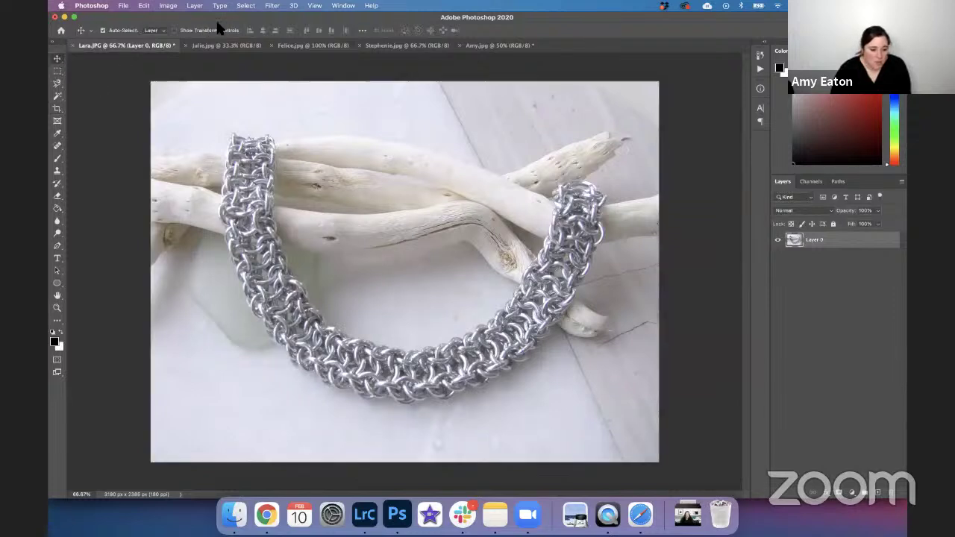
Shape a gentle S-curve for the necklace photo in Curves, raising highlights from input 199 to output 210 and lowering shadows from 51 to 42.
{"action": "left_click", "coordinate": [169, 6]}
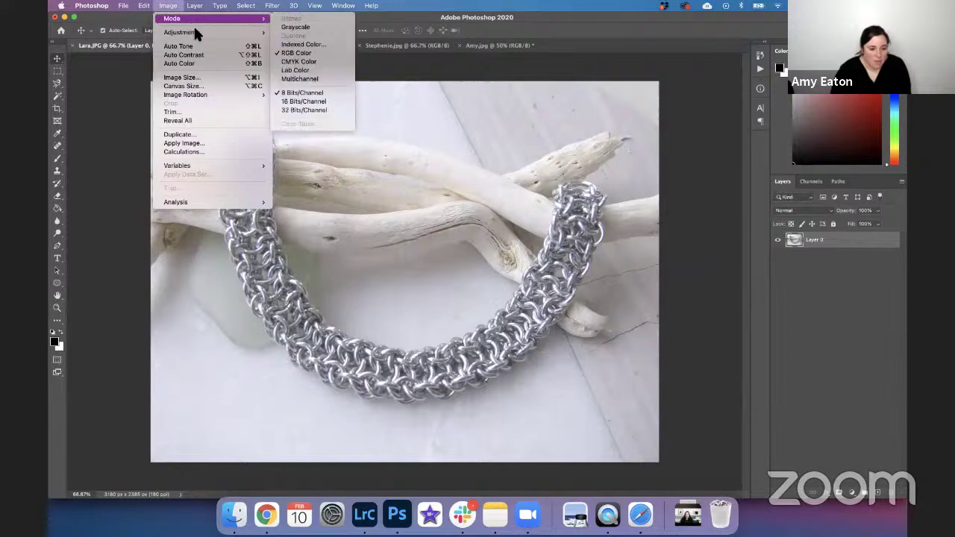
{"action": "mouse_move", "coordinate": [191, 32]}
{"action": "left_click", "coordinate": [291, 50]}
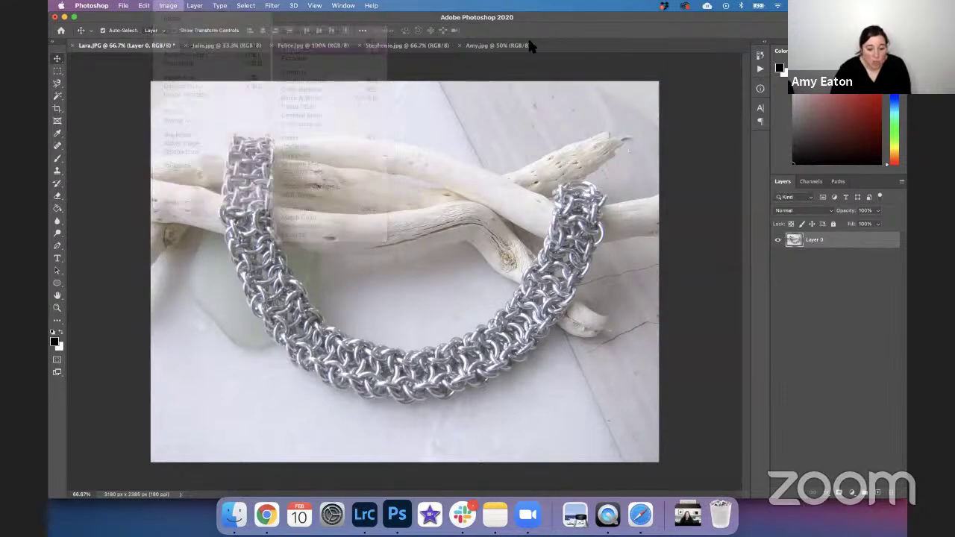
{"action": "left_click_drag", "start_coordinate": [759, 117], "coordinate": [833, 104]}
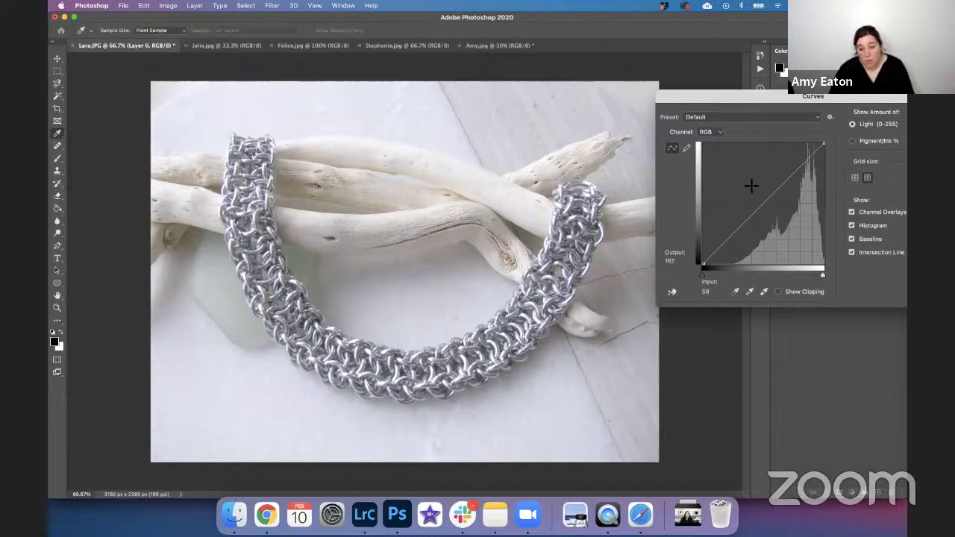
{"action": "left_click_drag", "start_coordinate": [796, 171], "coordinate": [798, 165]}
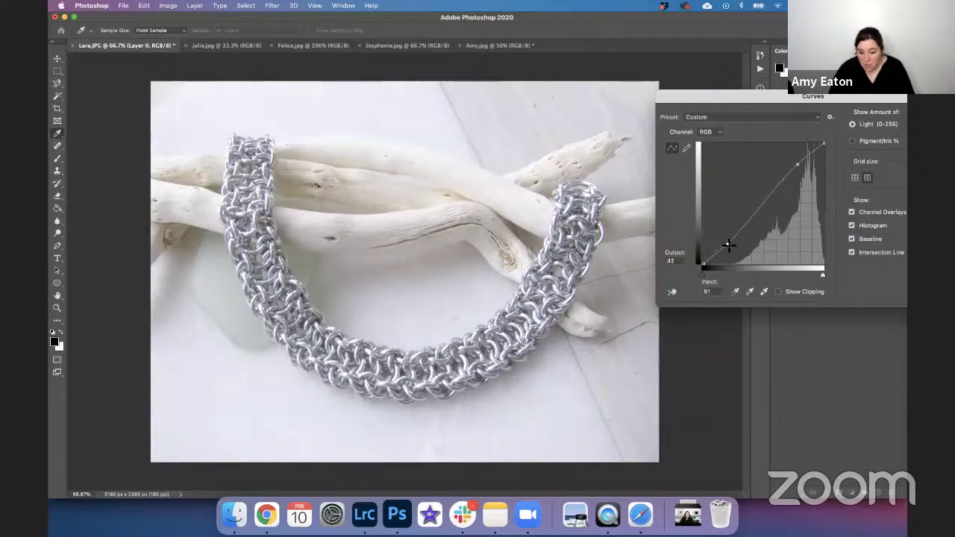
{"action": "left_click_drag", "start_coordinate": [725, 242], "coordinate": [728, 244]}
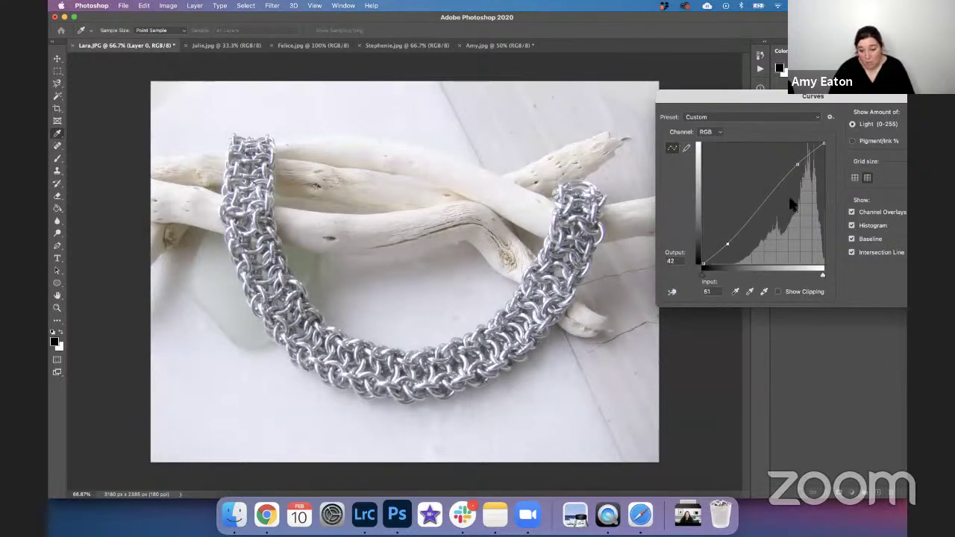
Refine the curve by lowering the shadow point to input 50, output 38 and raising the midtones at input 124 to output 130, and apply it.
{"action": "left_click", "coordinate": [799, 164]}
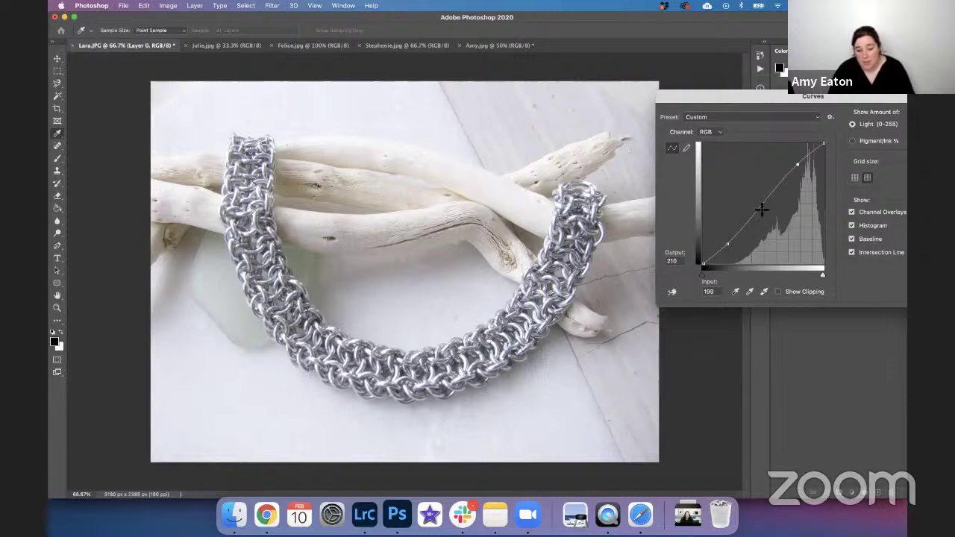
{"action": "left_click", "coordinate": [727, 246]}
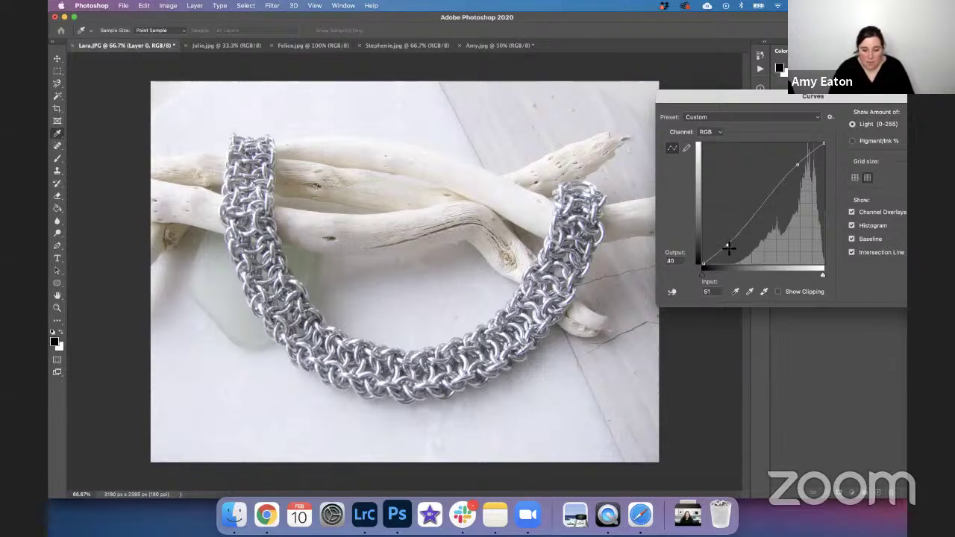
{"action": "mouse_move", "coordinate": [727, 247]}
{"action": "left_mouse_down"}
{"action": "mouse_move", "coordinate": [727, 265]}
{"action": "mouse_move", "coordinate": [727, 245]}
{"action": "left_mouse_up"}
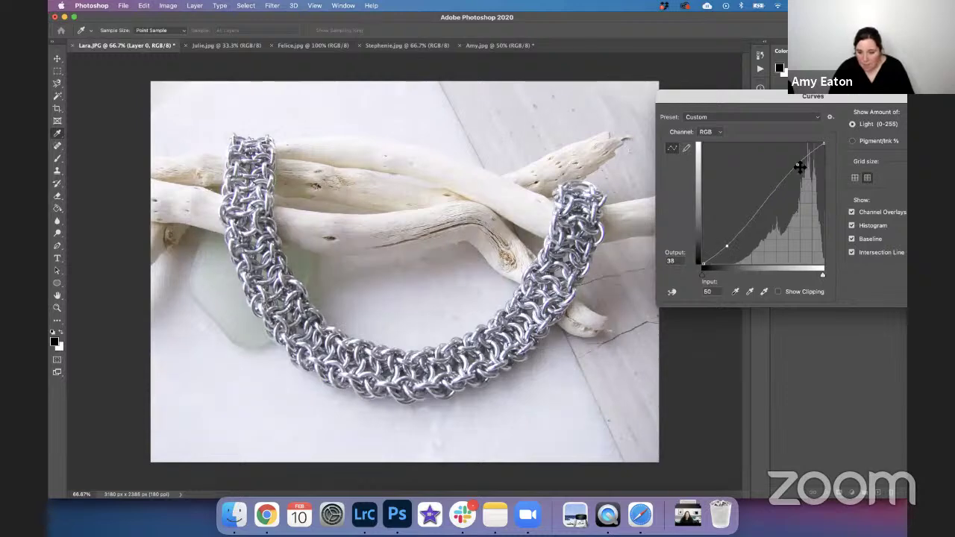
{"action": "mouse_move", "coordinate": [798, 164]}
{"action": "left_mouse_down"}
{"action": "mouse_move", "coordinate": [800, 153]}
{"action": "mouse_move", "coordinate": [790, 152]}
{"action": "mouse_move", "coordinate": [798, 167]}
{"action": "left_mouse_up"}
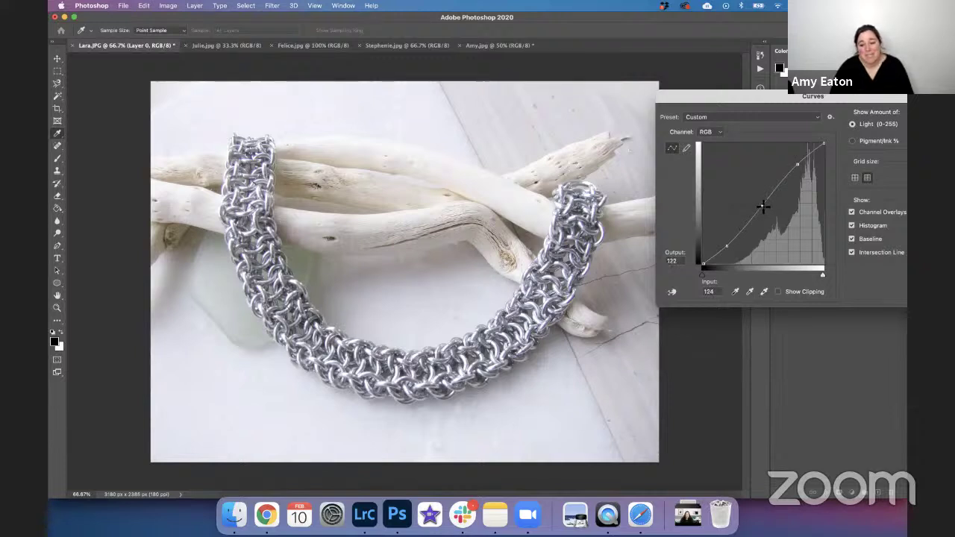
{"action": "left_click_drag", "start_coordinate": [763, 207], "coordinate": [761, 203]}
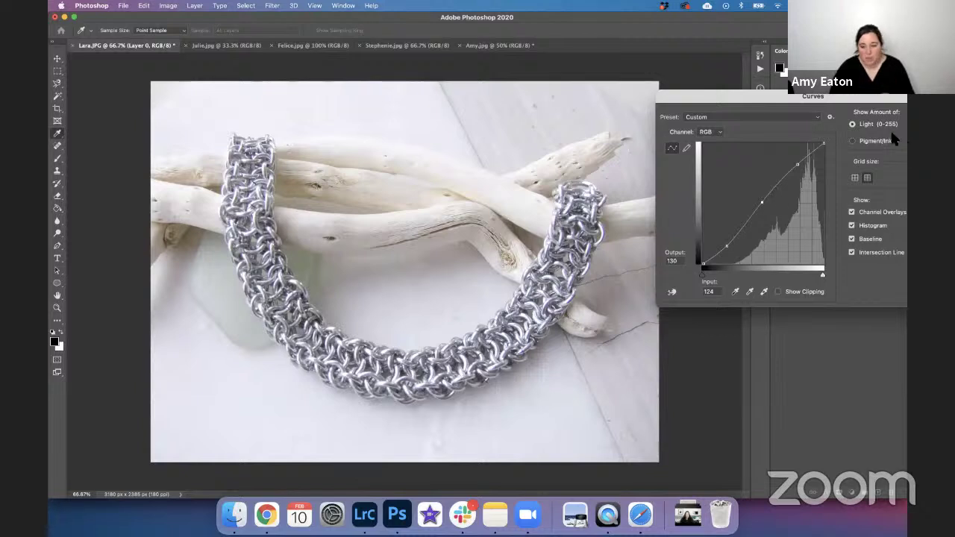
{"action": "left_click_drag", "start_coordinate": [807, 98], "coordinate": [648, 103]}
{"action": "left_click", "coordinate": [783, 129]}
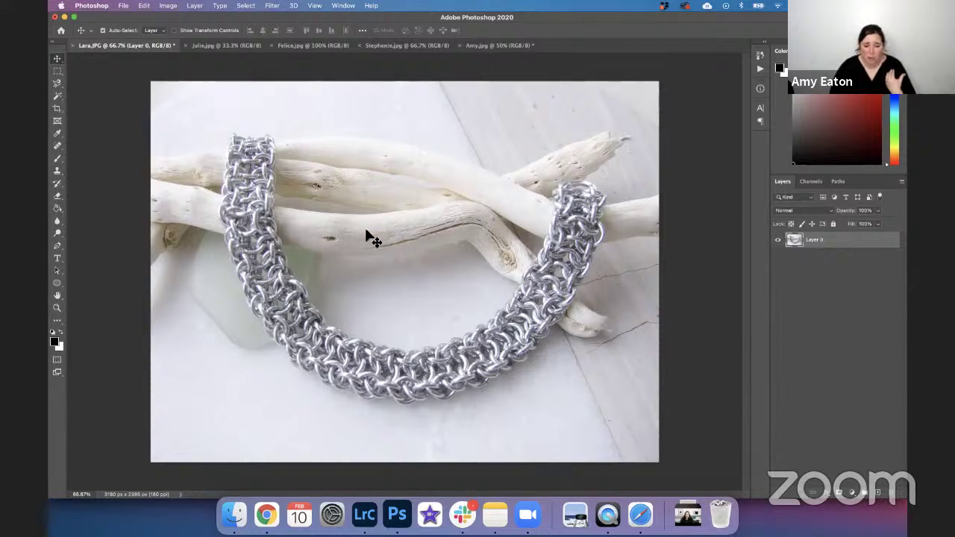
Warm the necklace photo's midtones with Color Balance, shifting the yellow-blue level to -6.
{"action": "left_click", "coordinate": [192, 6]}
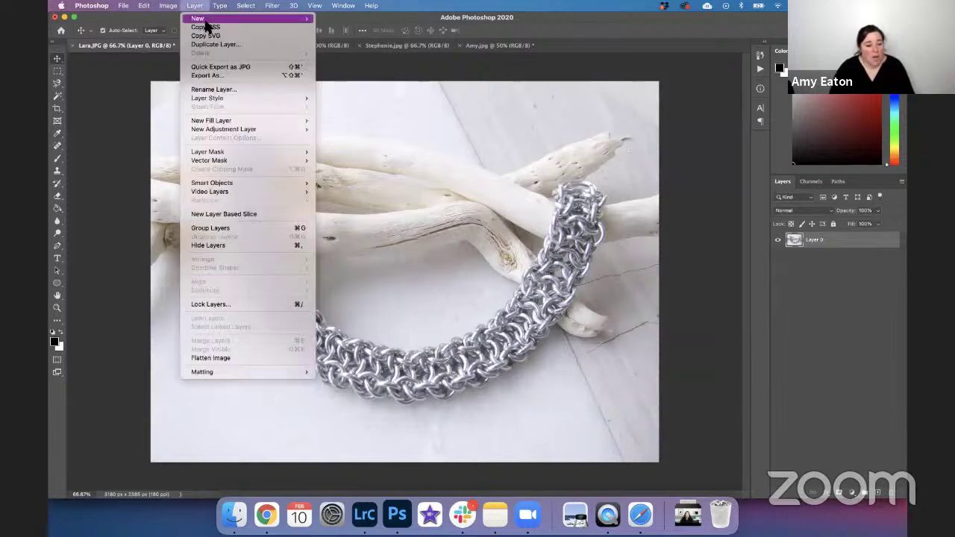
{"action": "mouse_move", "coordinate": [165, 9]}
{"action": "mouse_move", "coordinate": [192, 33]}
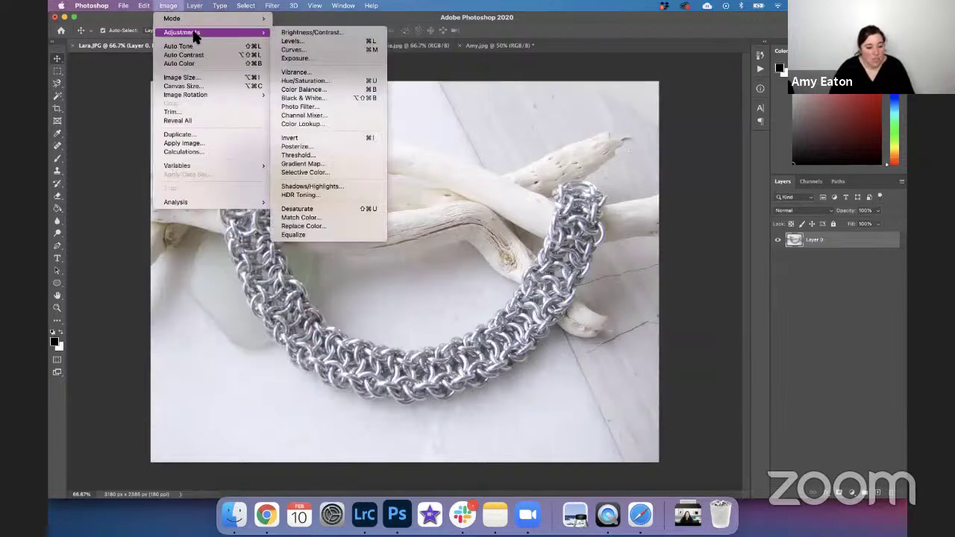
{"action": "left_click", "coordinate": [303, 89]}
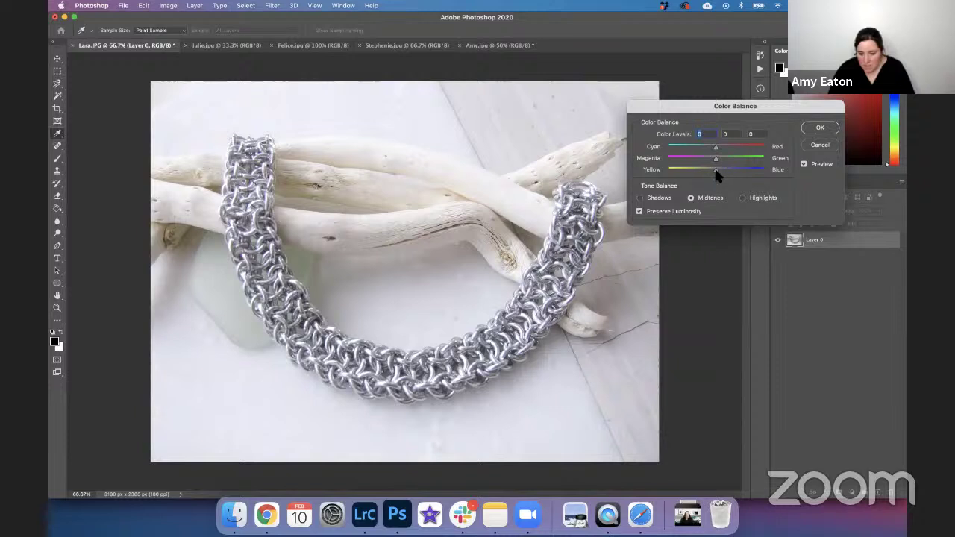
{"action": "left_click_drag", "start_coordinate": [715, 171], "coordinate": [714, 172]}
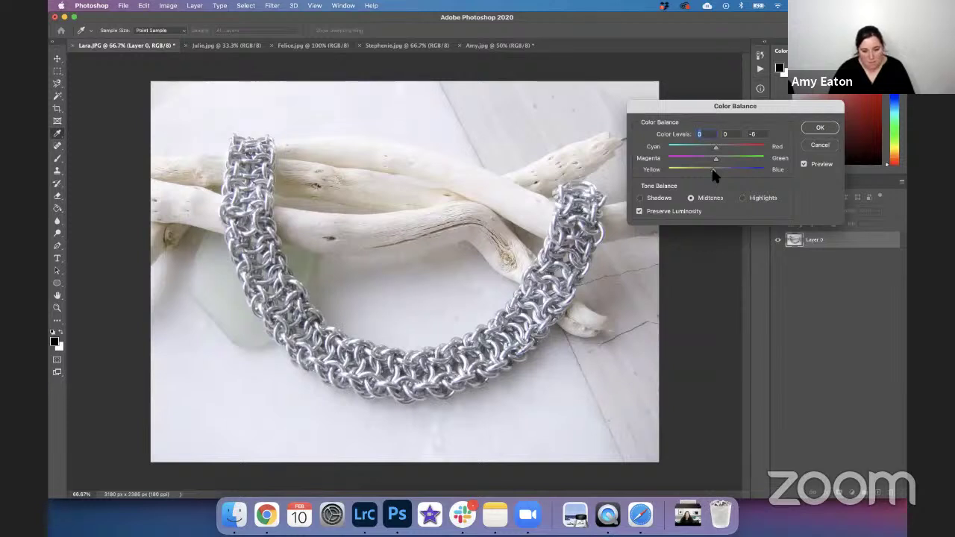
{"action": "left_click", "coordinate": [820, 128]}
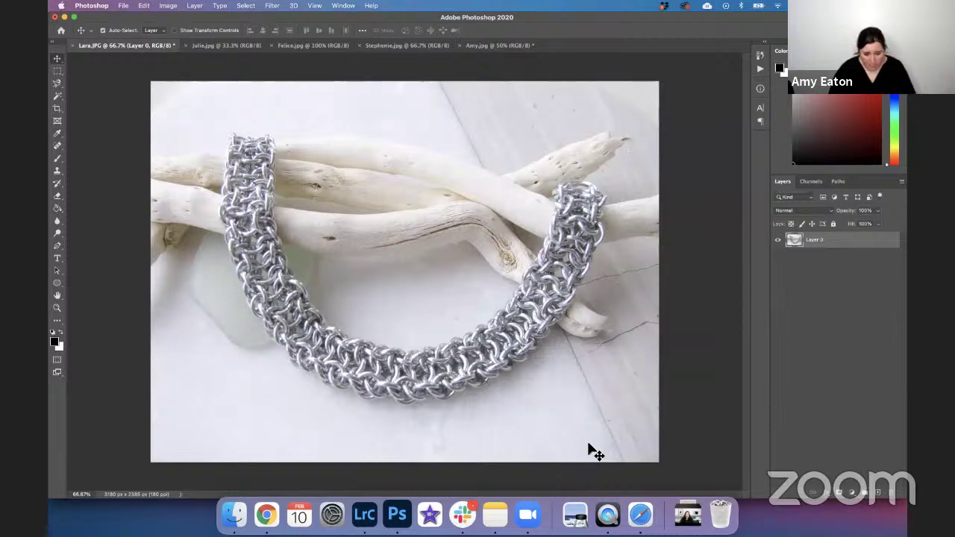
Compare the original necklace photo with its final edited state using the History, ending on the Color Balance state.
{"action": "left_click", "coordinate": [760, 55]}
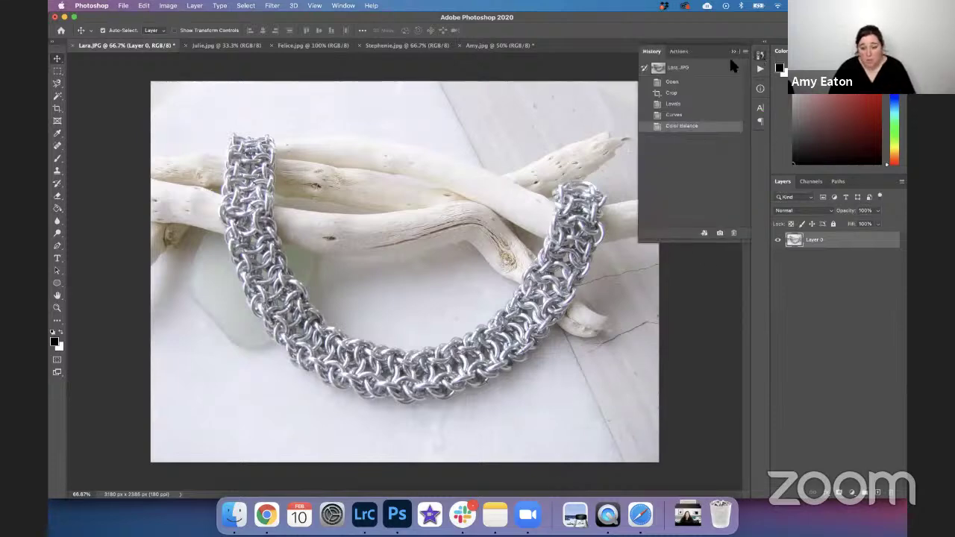
{"action": "left_click", "coordinate": [715, 69]}
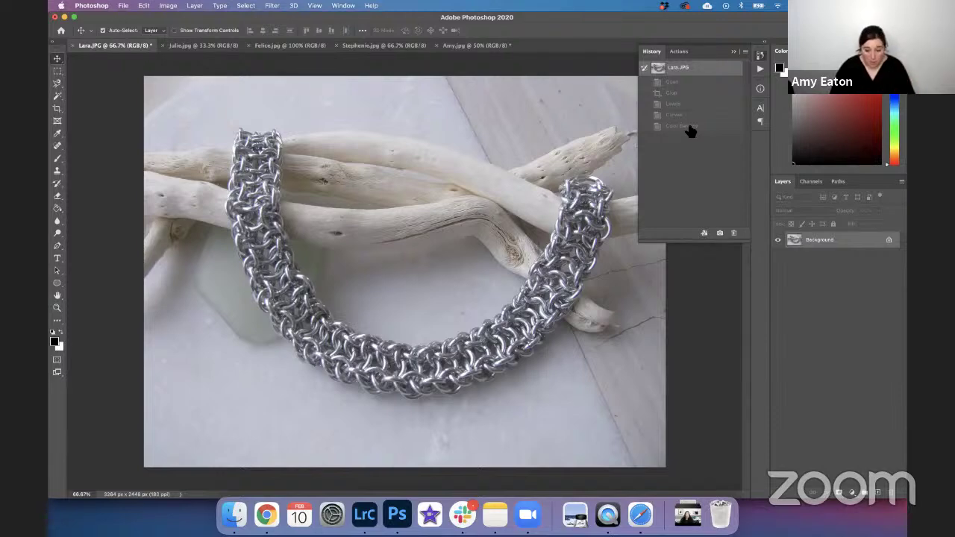
{"action": "left_click", "coordinate": [690, 128]}
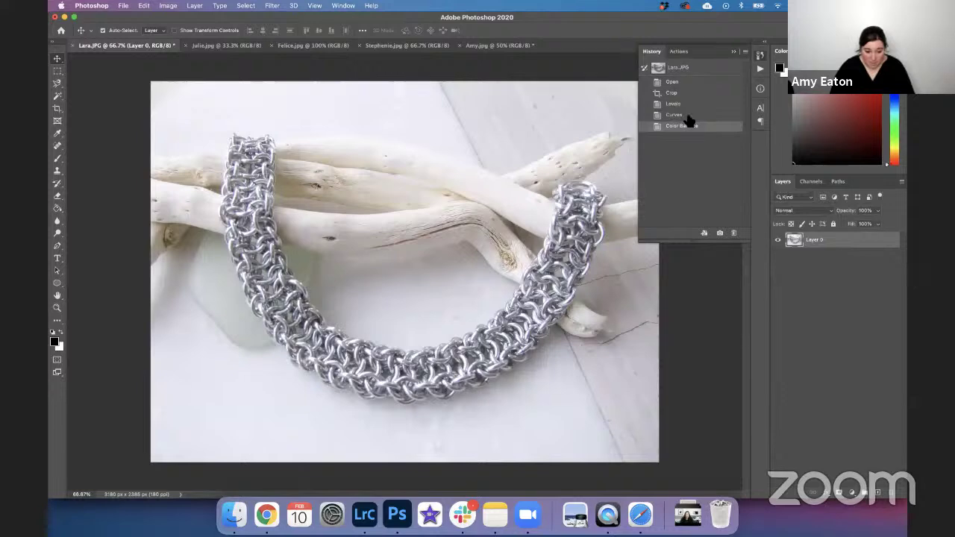
{"action": "left_click", "coordinate": [674, 69]}
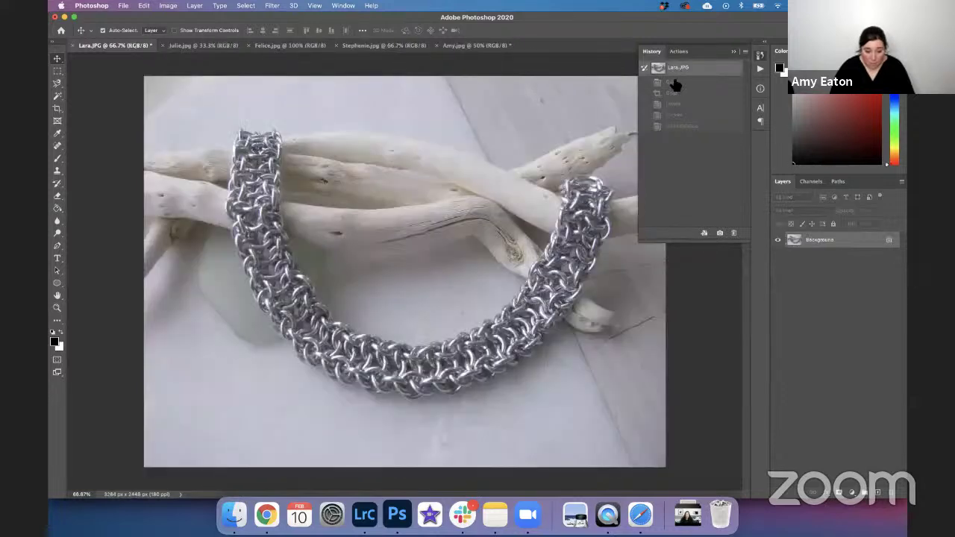
{"action": "left_click", "coordinate": [682, 128]}
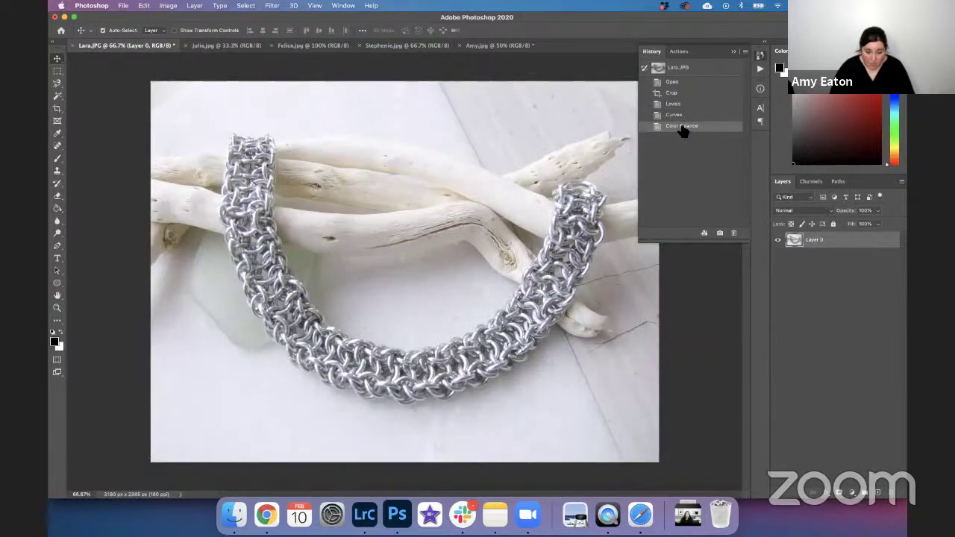
{"action": "left_click", "coordinate": [314, 6]}
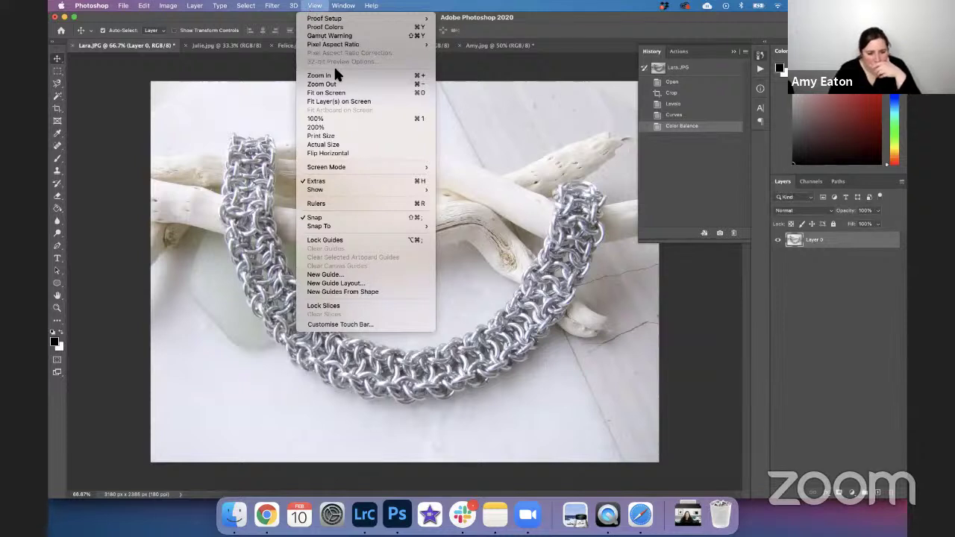
{"action": "mouse_move", "coordinate": [355, 168]}
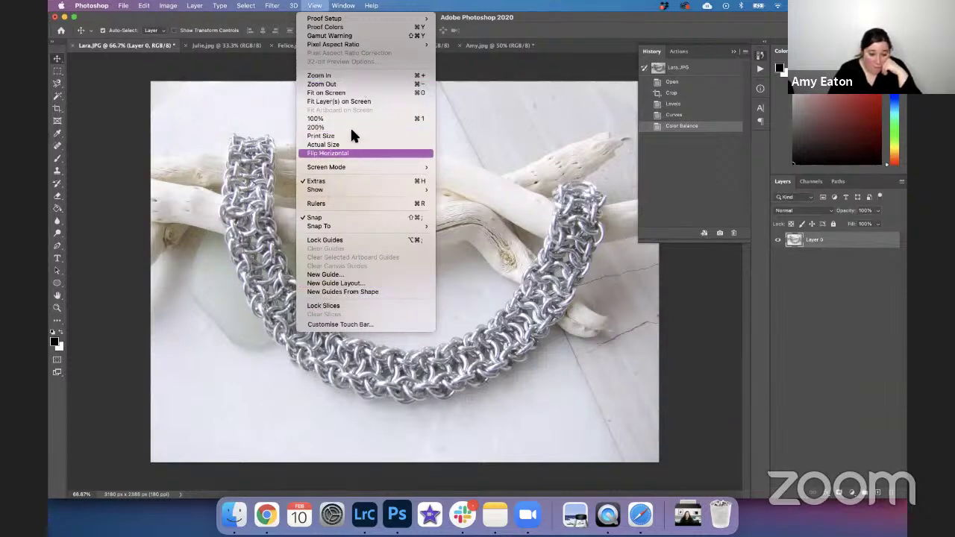
{"action": "left_click", "coordinate": [316, 9]}
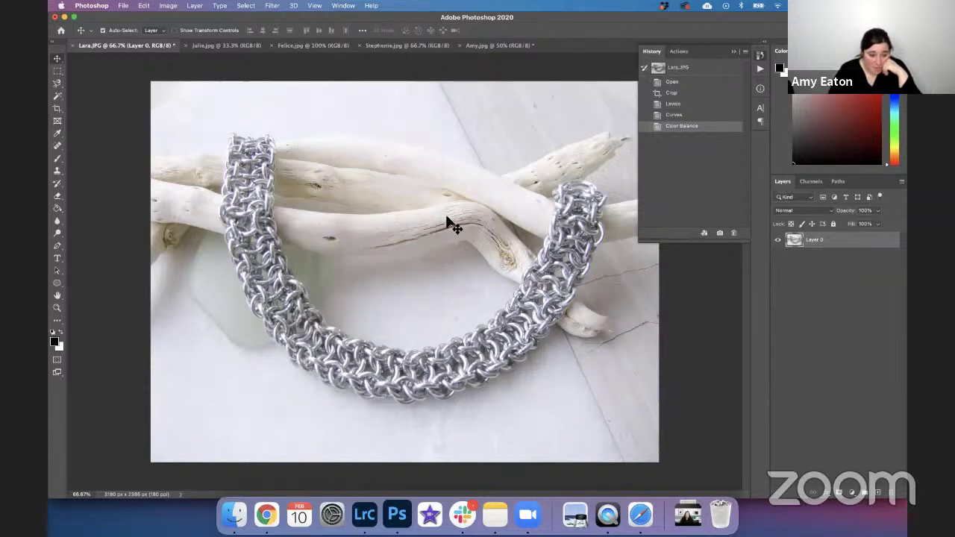
{"action": "left_click", "coordinate": [693, 69]}
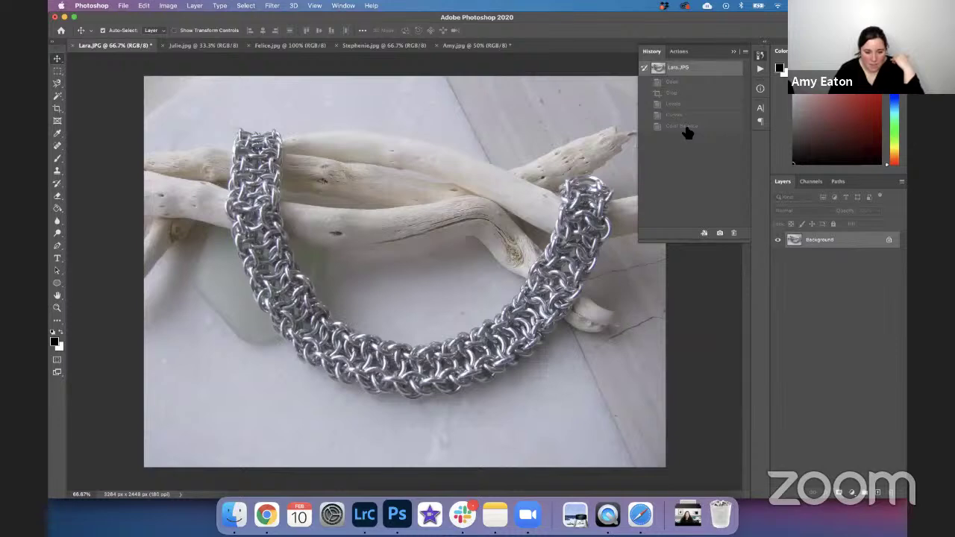
{"action": "left_click", "coordinate": [686, 129]}
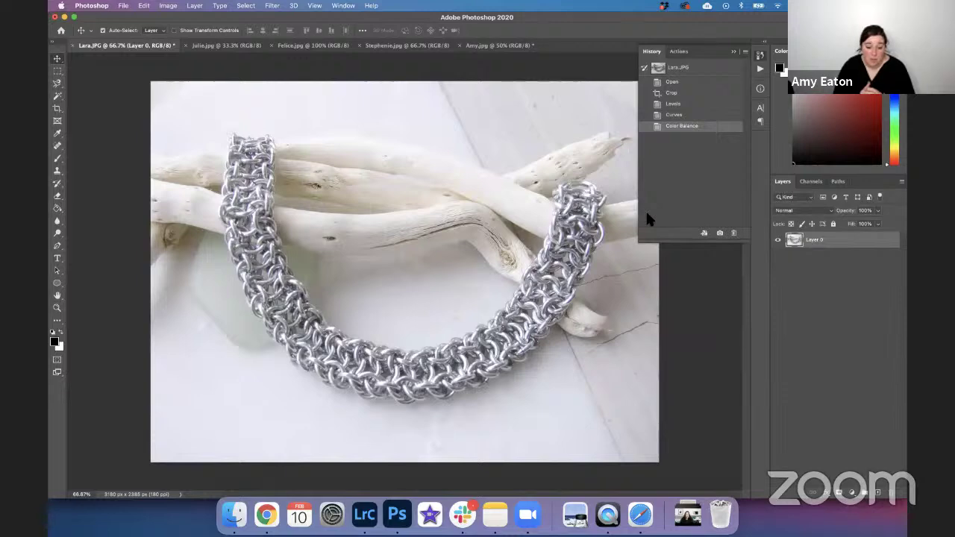
Bring up the photo of the pink knitted baby booties.
{"action": "left_click", "coordinate": [220, 45]}
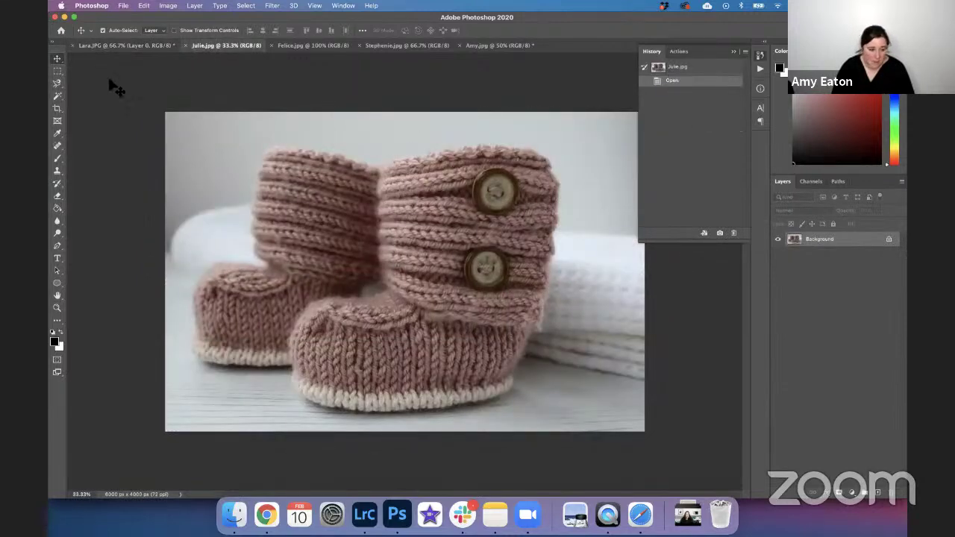
Crop the booties photo to the Etsy 4:3 ratio, shifting the image so both booties sit centrally in the frame.
{"action": "left_click", "coordinate": [56, 108]}
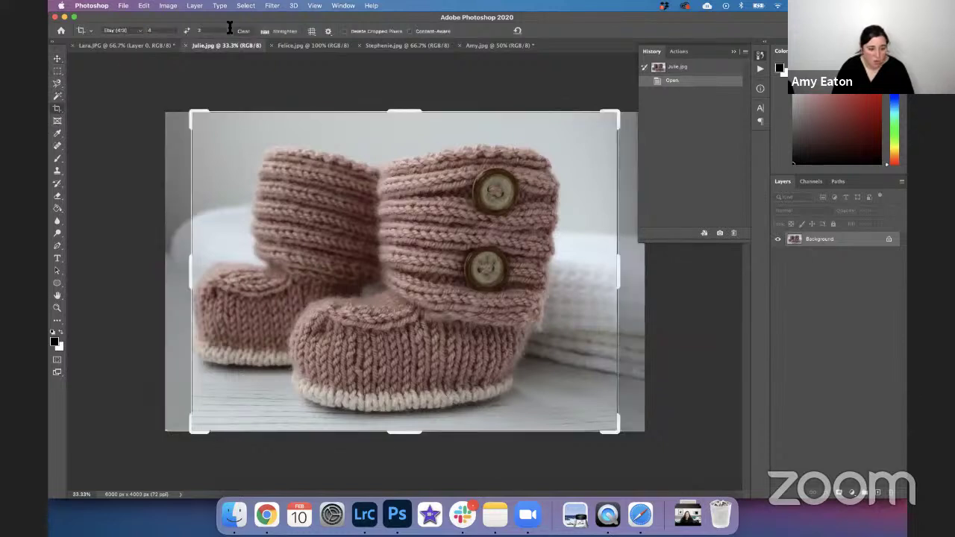
{"action": "left_click", "coordinate": [350, 215]}
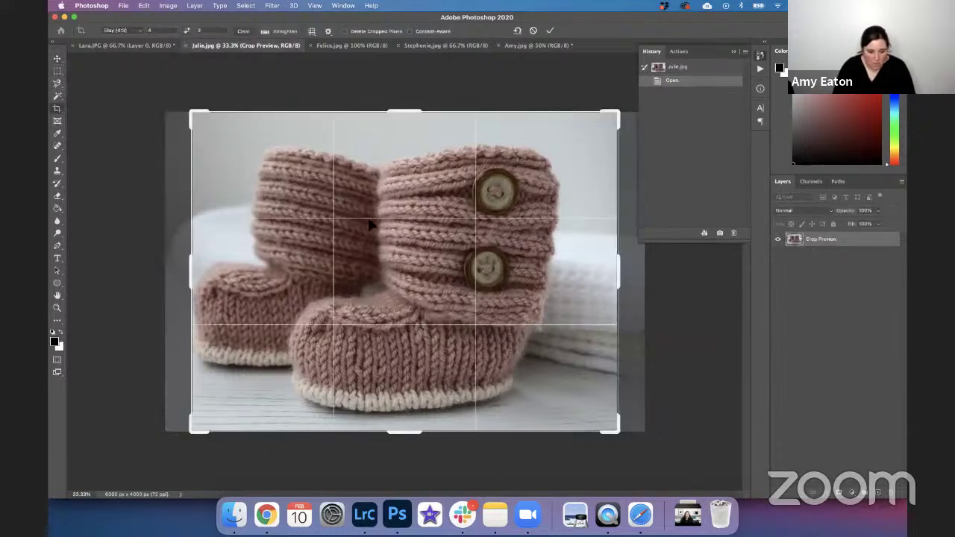
{"action": "left_click_drag", "start_coordinate": [370, 226], "coordinate": [410, 179]}
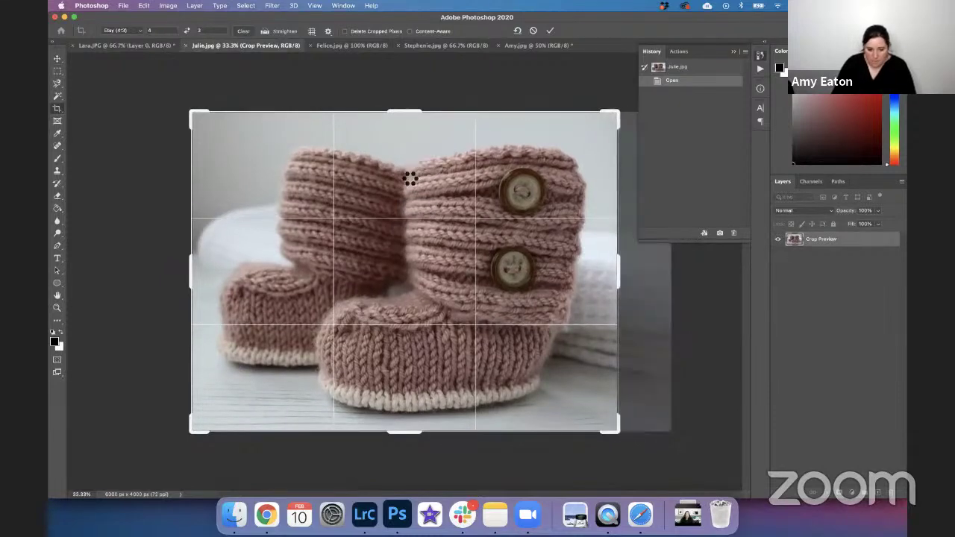
{"action": "key", "text": "Return"}
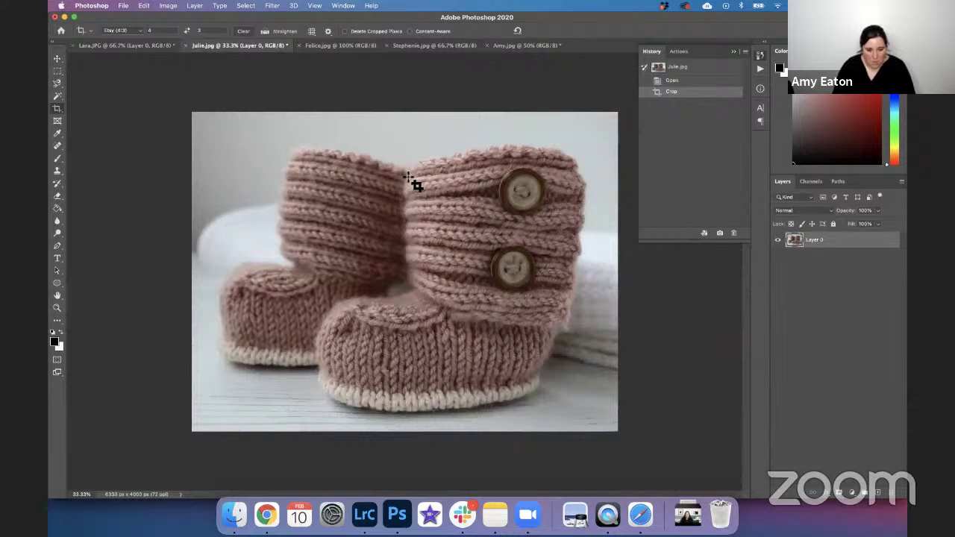
Bring up the Actions list and collapse the expanded Too Cold (Blue) and Right Side Too Dark actions.
{"action": "left_click", "coordinate": [760, 56]}
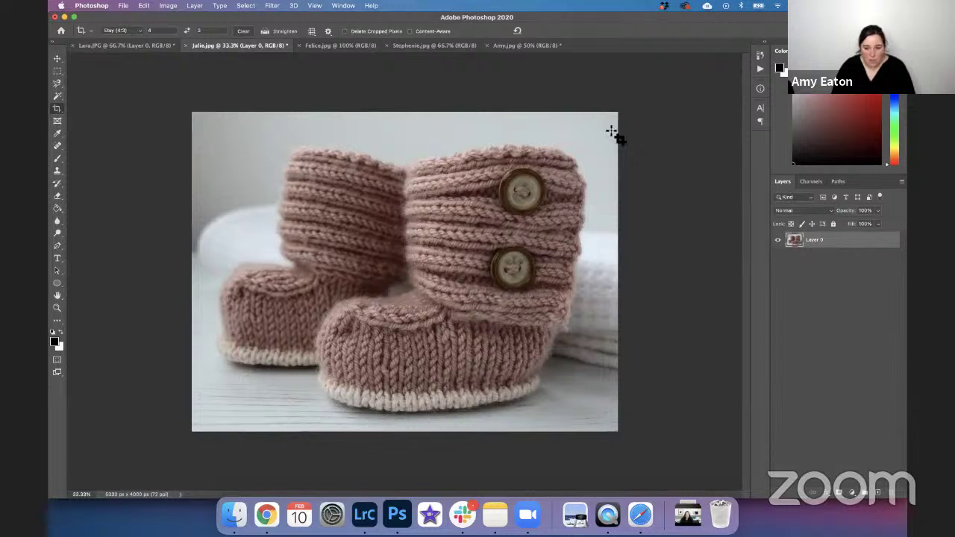
{"action": "left_click", "coordinate": [760, 69]}
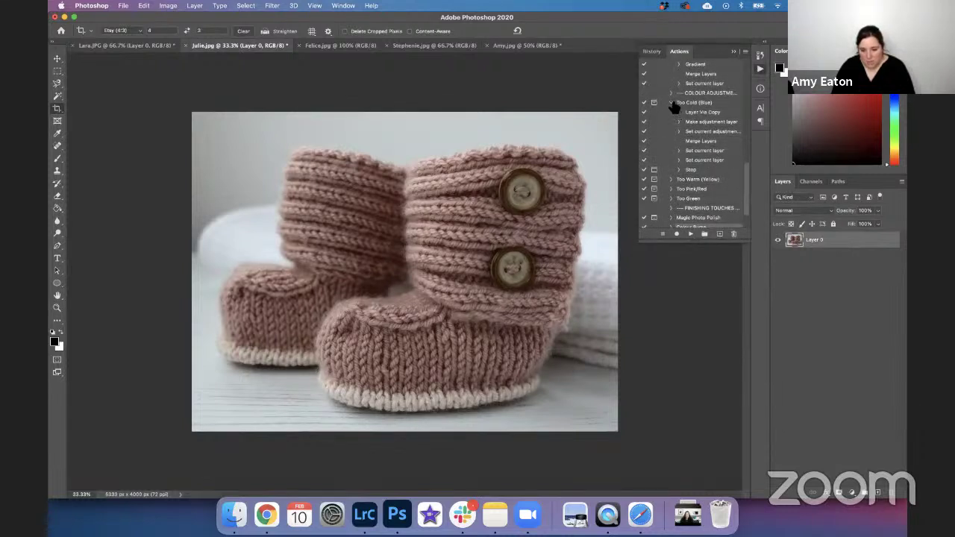
{"action": "left_click", "coordinate": [671, 69]}
{"action": "scroll", "coordinate": [706, 144], "scroll_direction": "up", "scroll_amount": 5}
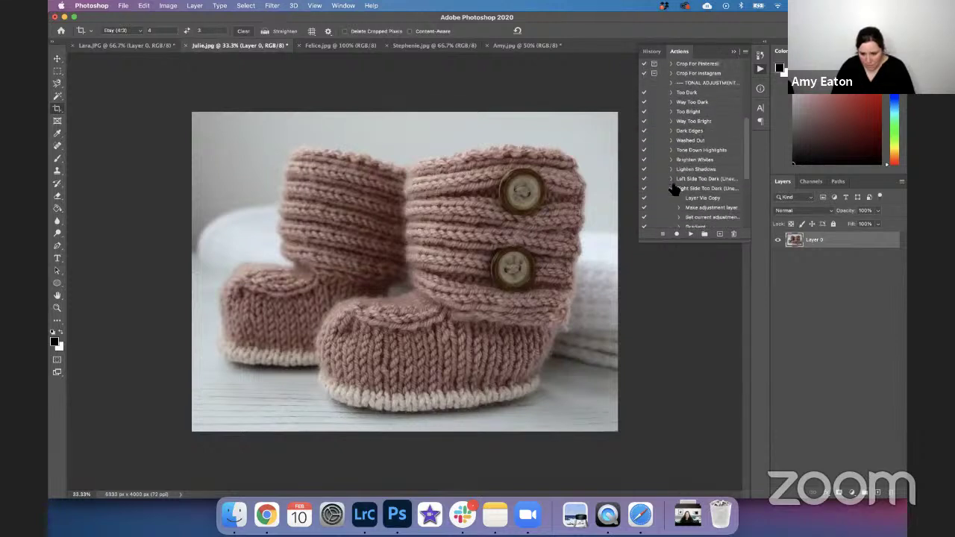
{"action": "left_click", "coordinate": [671, 189]}
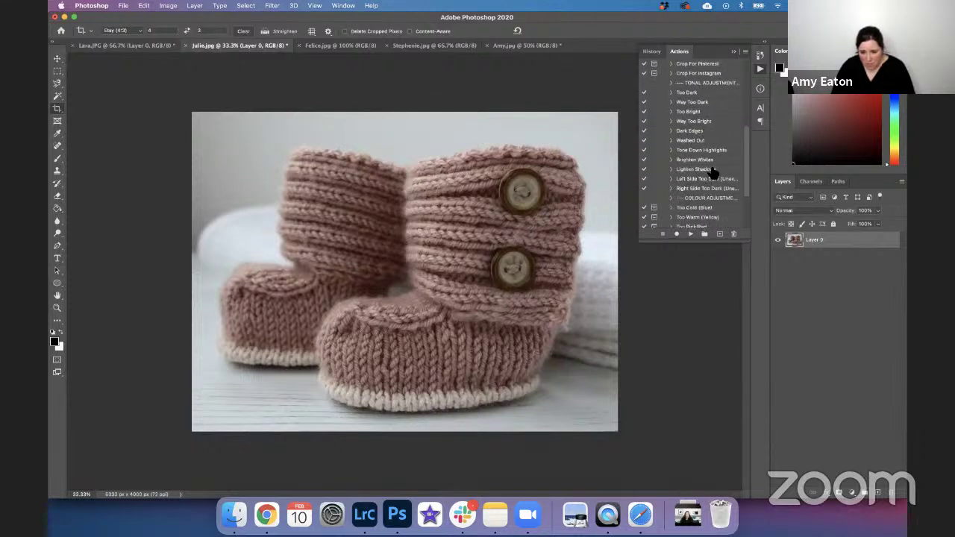
Brighten the booties photo by running the Too Dark tonal adjustment action twice.
{"action": "scroll", "coordinate": [712, 173], "scroll_direction": "up", "scroll_amount": 2}
{"action": "scroll", "coordinate": [712, 173], "scroll_direction": "down", "scroll_amount": 1}
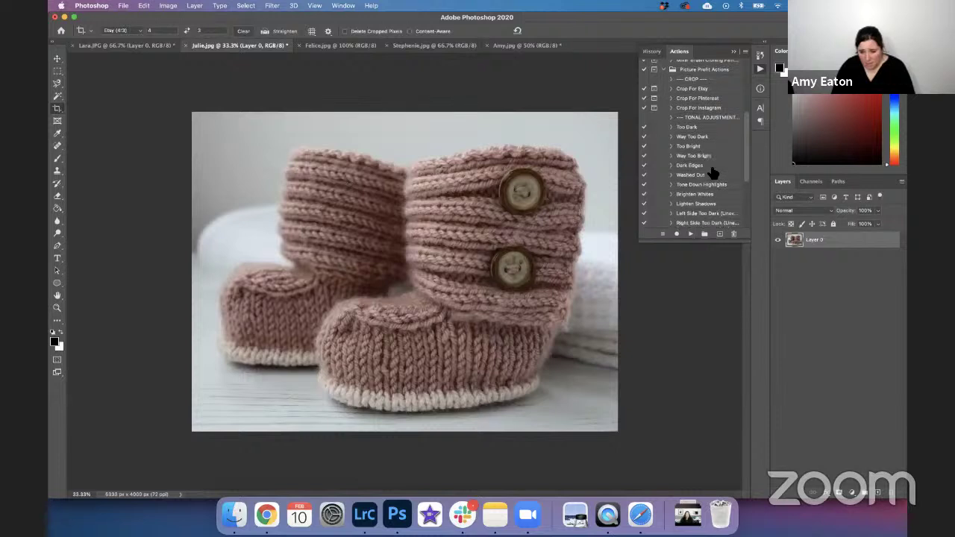
{"action": "scroll", "coordinate": [712, 173], "scroll_direction": "down", "scroll_amount": 1}
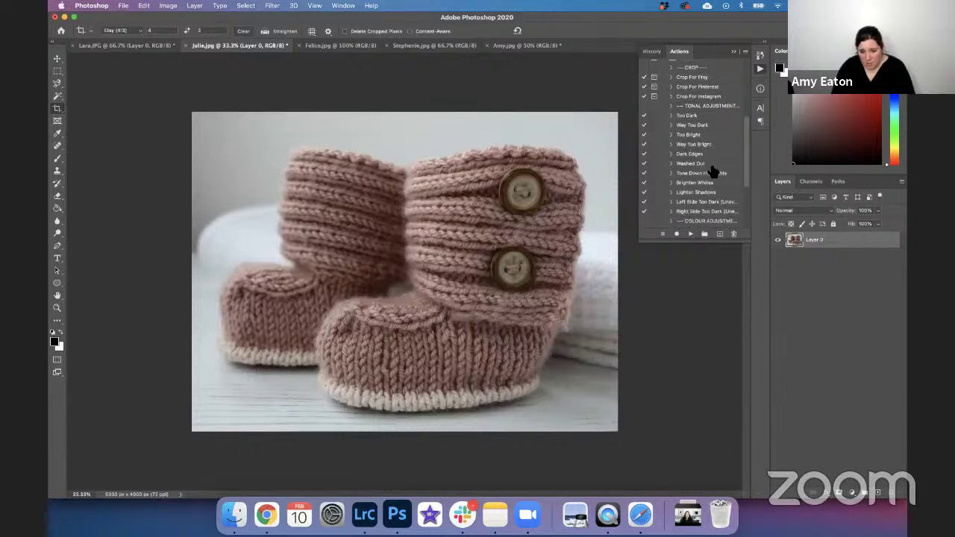
{"action": "left_click", "coordinate": [687, 117]}
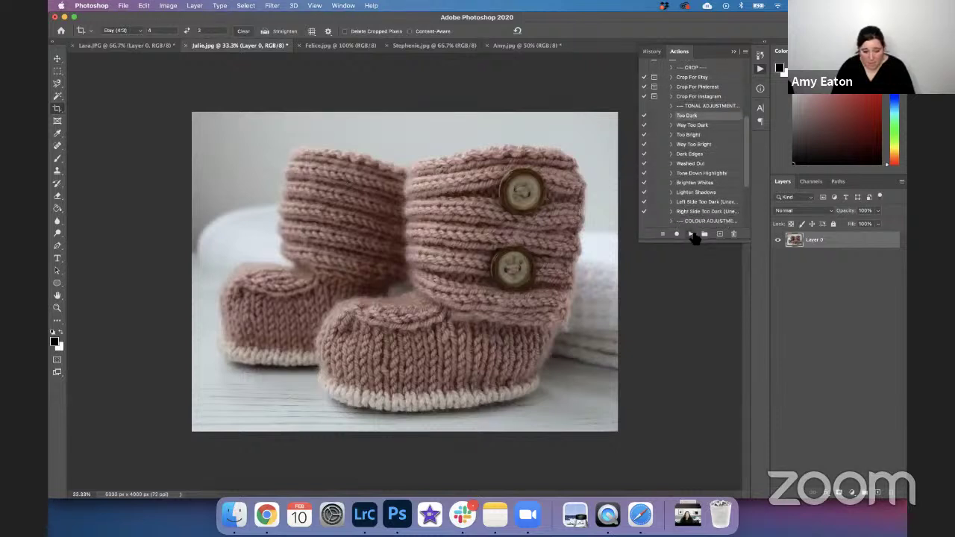
{"action": "left_click", "coordinate": [690, 234]}
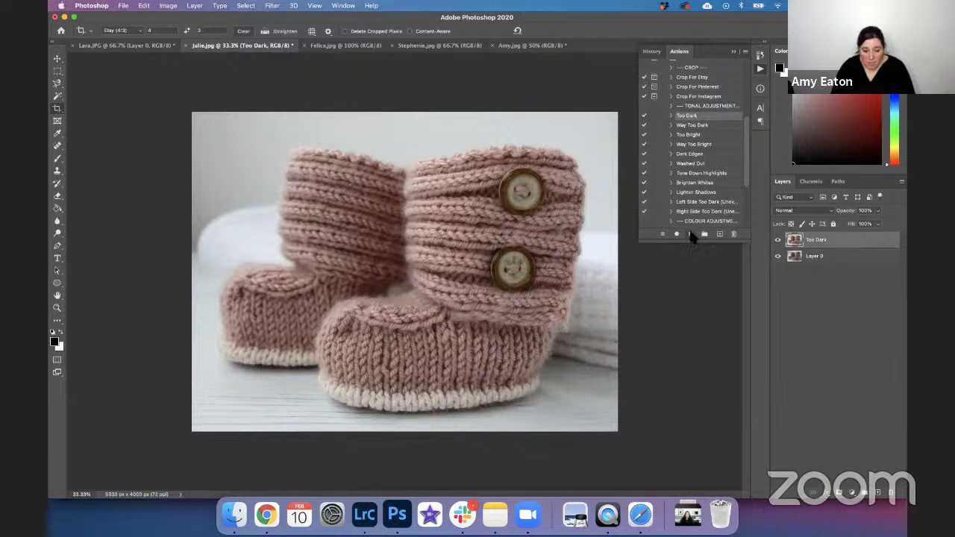
{"action": "left_click", "coordinate": [690, 234]}
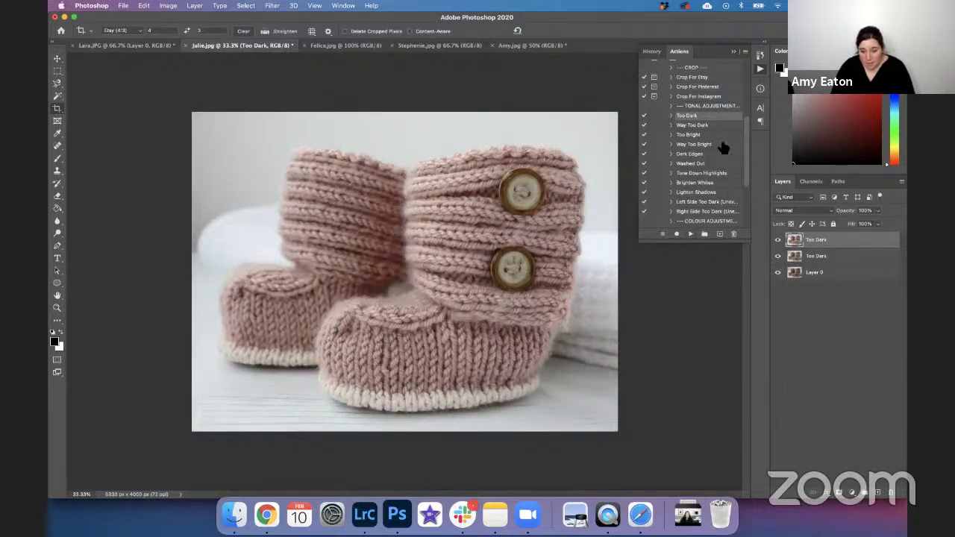
Merge the visible layers into one and run the Washed Out action on the booties photo.
{"action": "scroll", "coordinate": [694, 164], "scroll_direction": "down", "scroll_amount": 1}
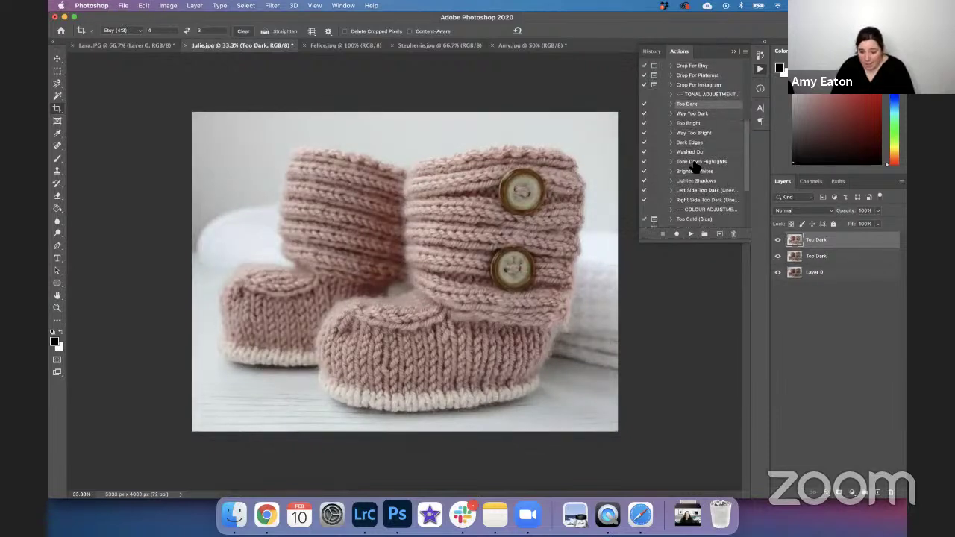
{"action": "left_click", "coordinate": [694, 154]}
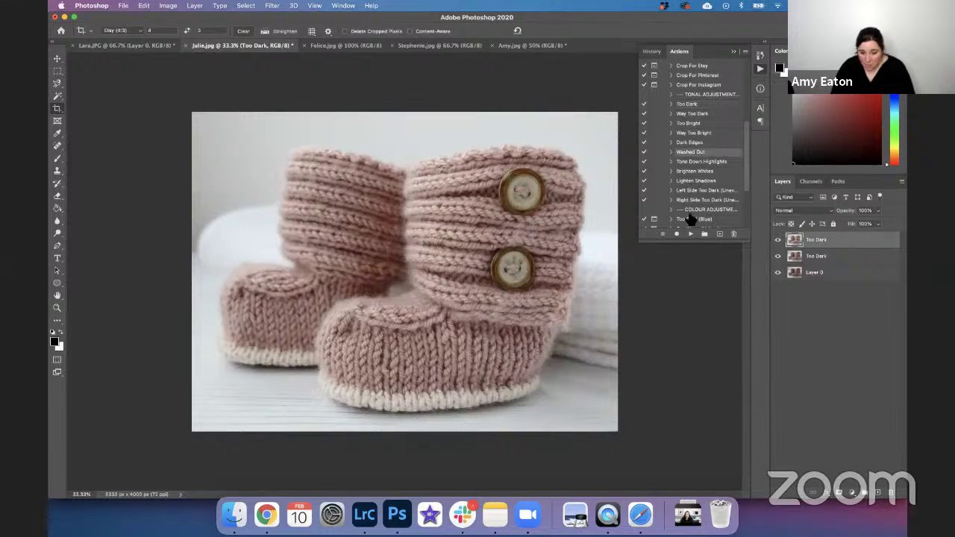
{"action": "right_click", "coordinate": [851, 271]}
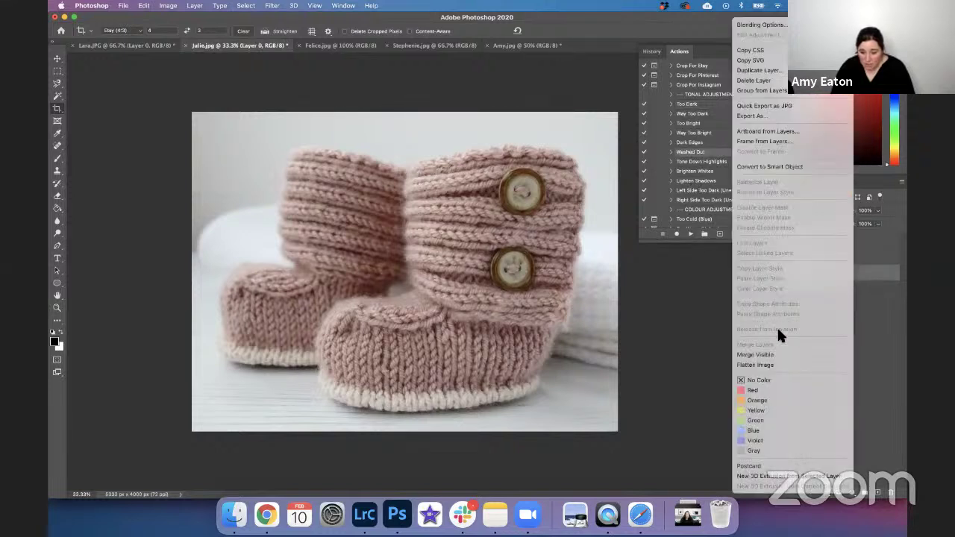
{"action": "left_click", "coordinate": [762, 356]}
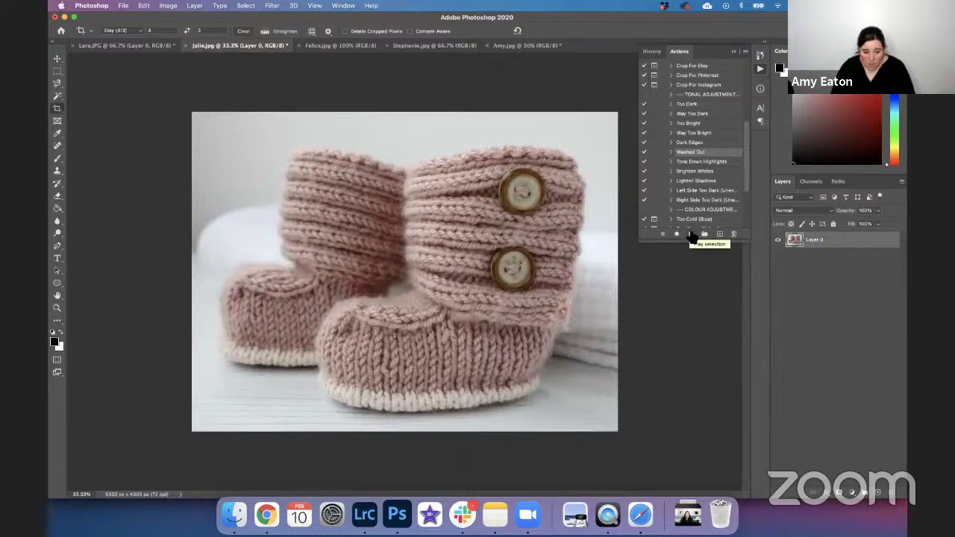
{"action": "left_click", "coordinate": [690, 234]}
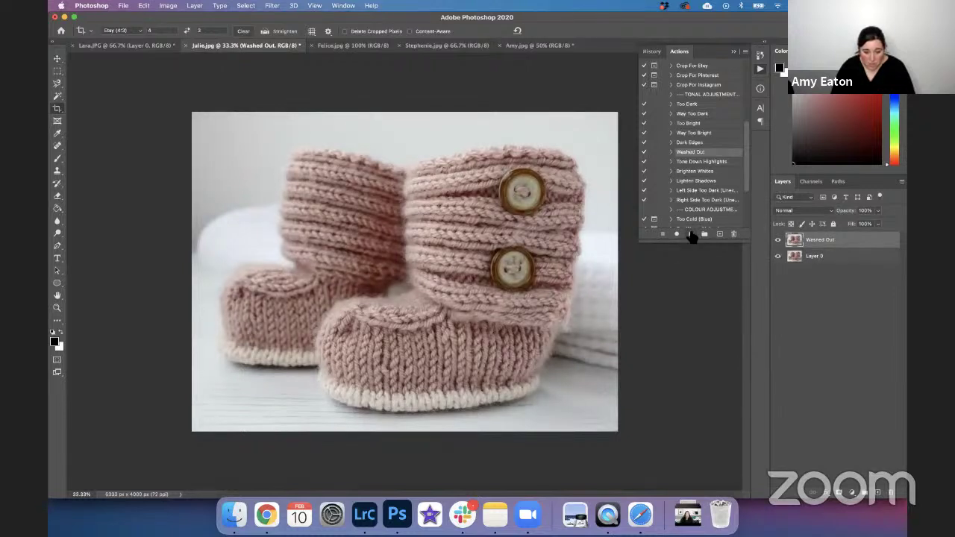
Compare the booties photo with and without the Washed Out layer, leaving the layer visible.
{"action": "left_click", "coordinate": [777, 240]}
{"action": "left_click", "coordinate": [777, 241]}
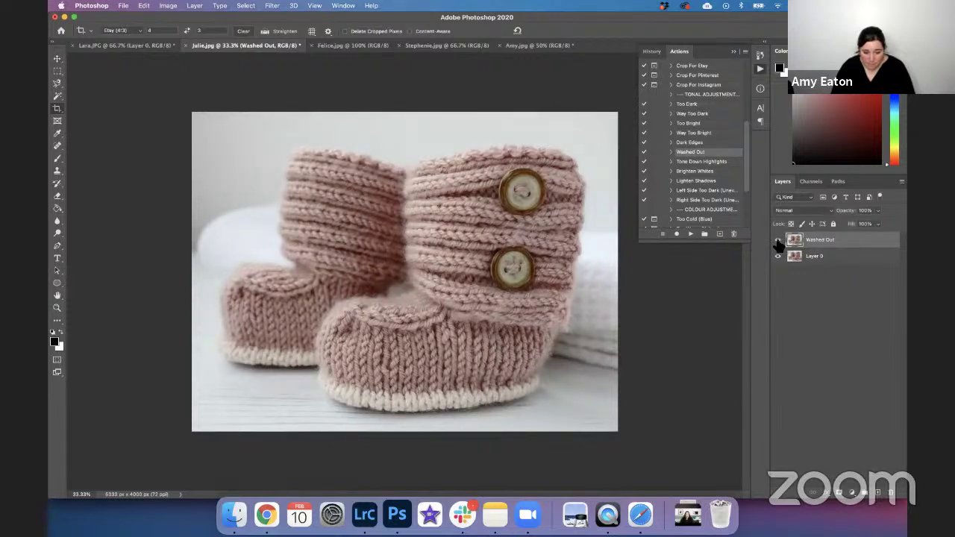
{"action": "left_click", "coordinate": [776, 241]}
{"action": "left_click", "coordinate": [776, 240]}
{"action": "left_click", "coordinate": [813, 337]}
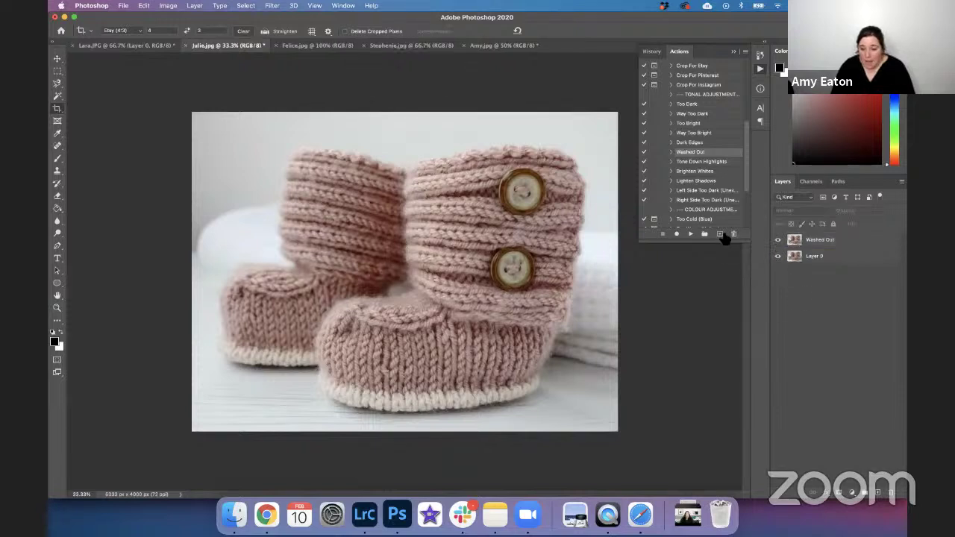
Merge the visible layers and run the Magic Photo Polish action, accepting that it flattens the image.
{"action": "scroll", "coordinate": [703, 169], "scroll_direction": "down", "scroll_amount": 2}
{"action": "scroll", "coordinate": [702, 169], "scroll_direction": "down", "scroll_amount": 6}
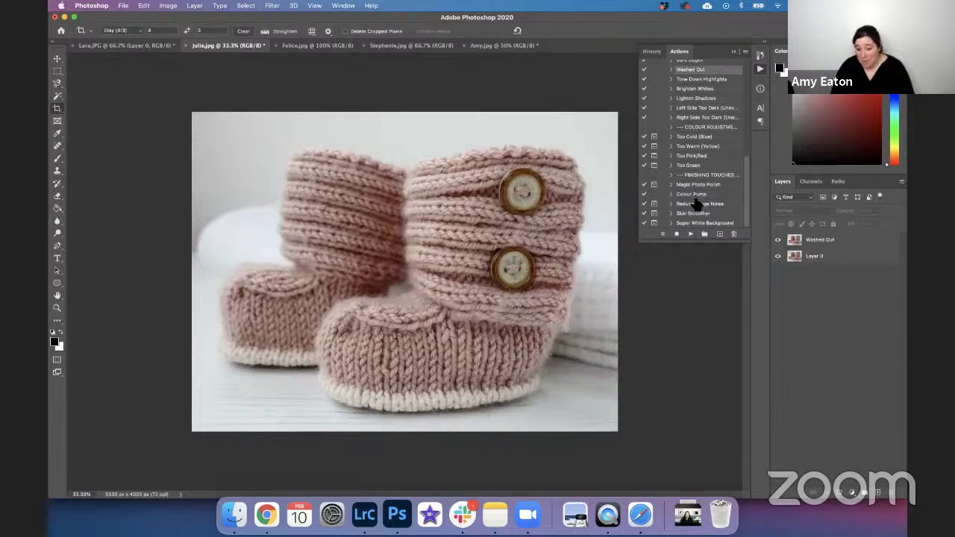
{"action": "left_click", "coordinate": [693, 185]}
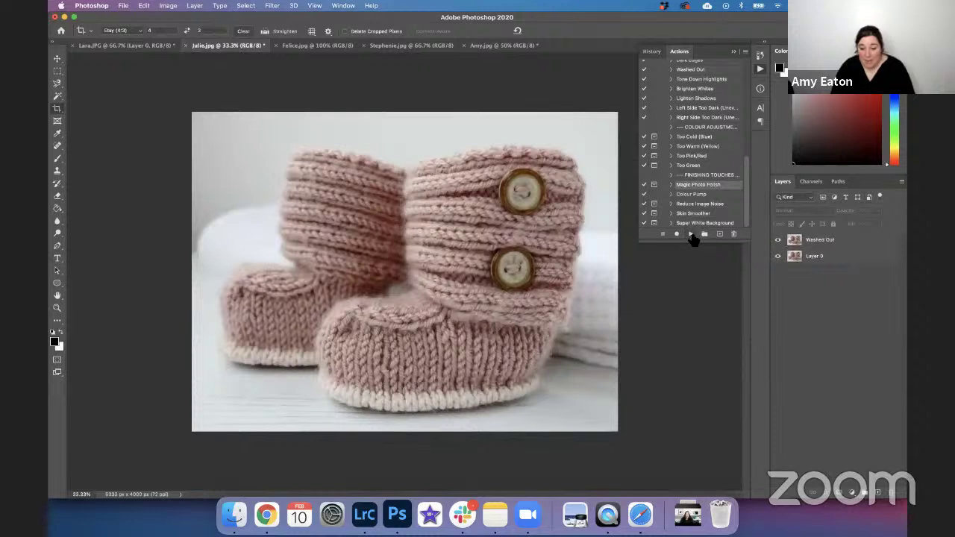
{"action": "right_click", "coordinate": [845, 260]}
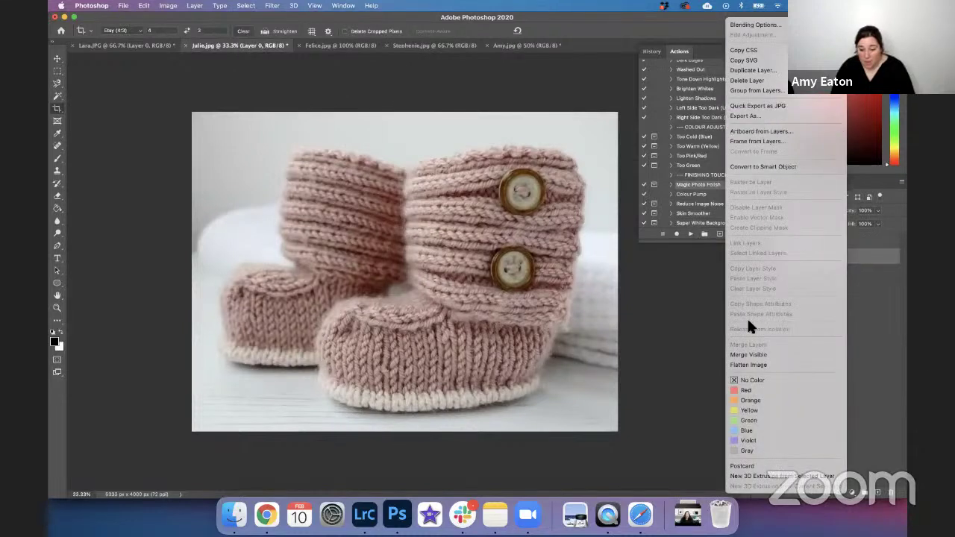
{"action": "left_click", "coordinate": [757, 355]}
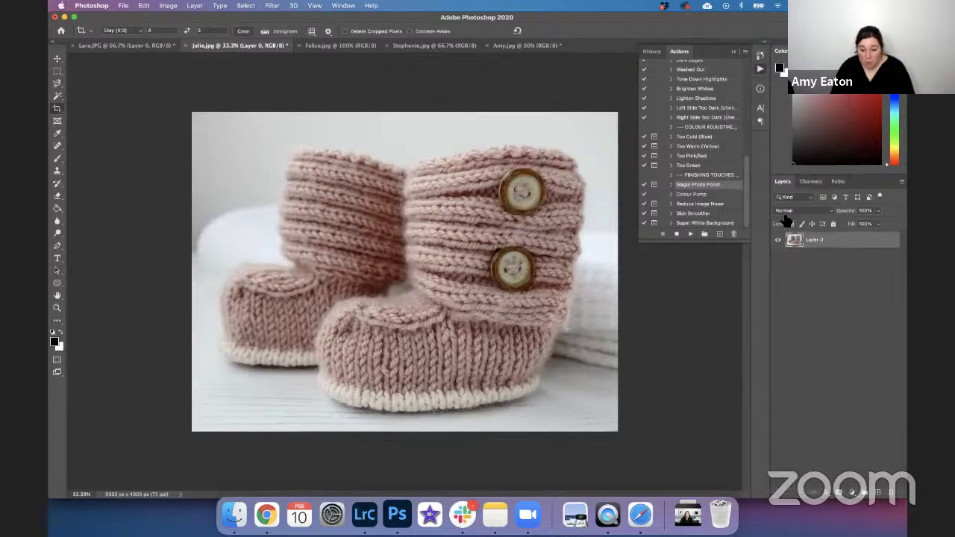
{"action": "left_click", "coordinate": [691, 234]}
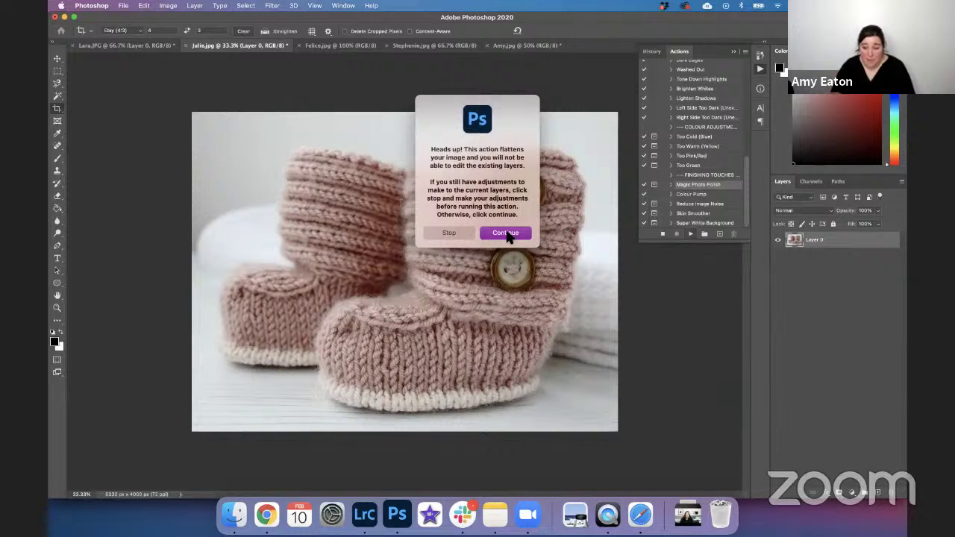
{"action": "left_click", "coordinate": [507, 236]}
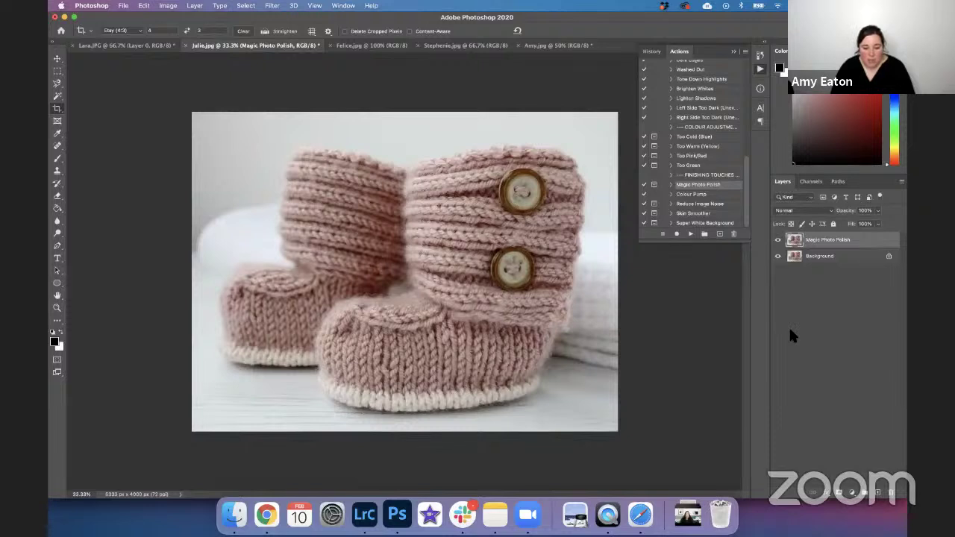
Reduce the Magic Photo Polish layer's opacity to 65% and compare the photo with the layer hidden and shown.
{"action": "left_click", "coordinate": [877, 210]}
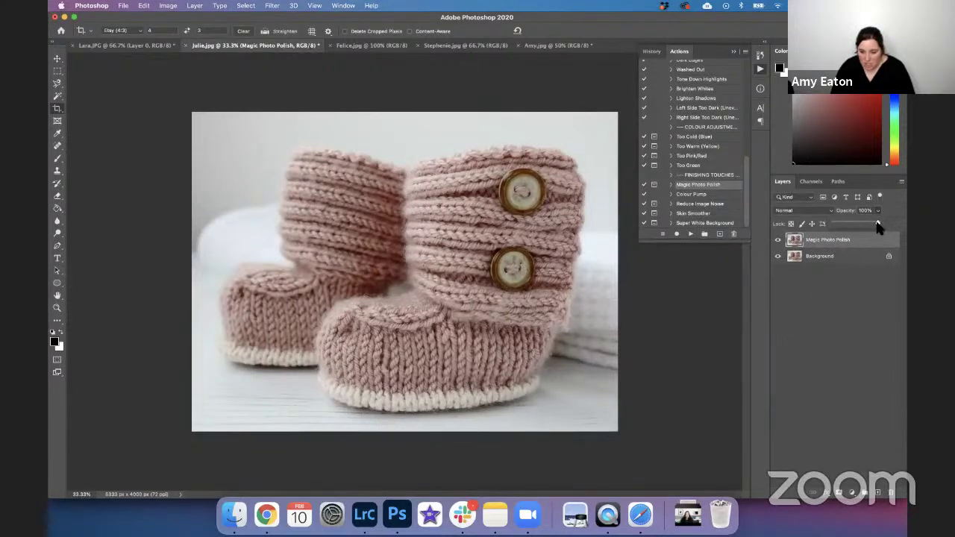
{"action": "left_click_drag", "start_coordinate": [877, 223], "coordinate": [865, 226]}
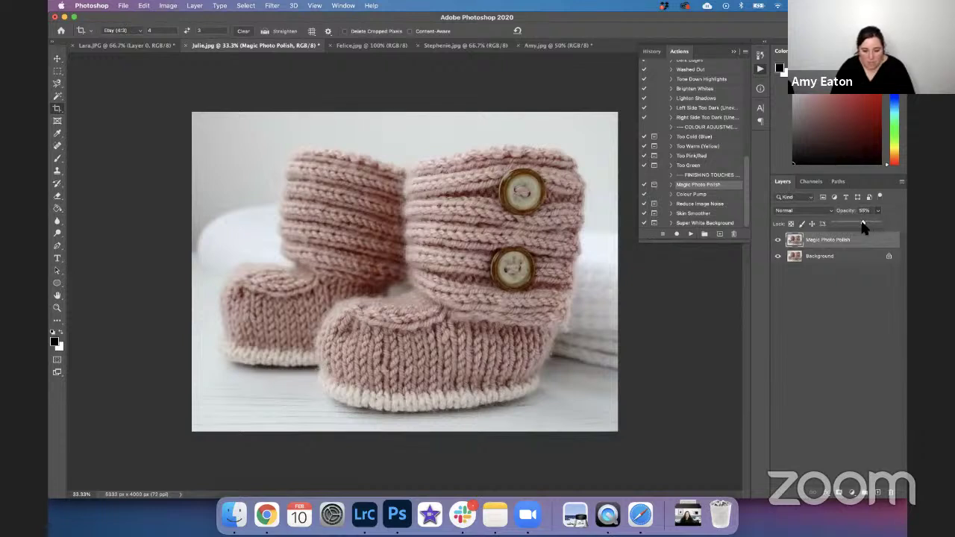
{"action": "left_click", "coordinate": [833, 349]}
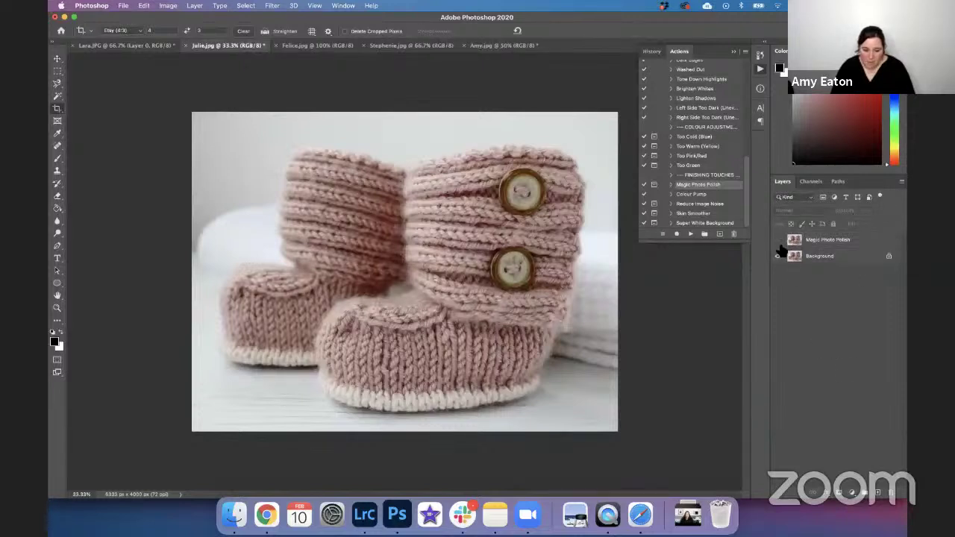
{"action": "left_click", "coordinate": [778, 240]}
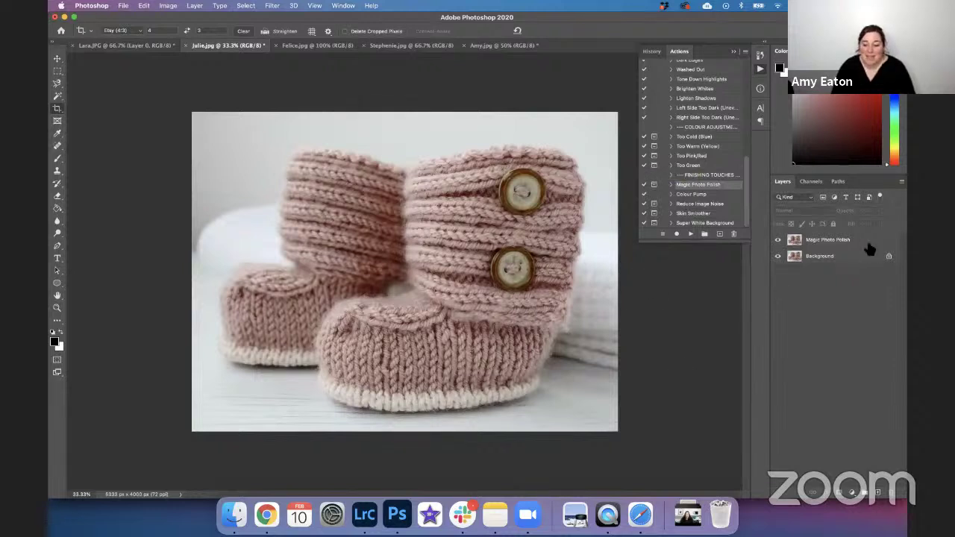
{"action": "left_click", "coordinate": [845, 243]}
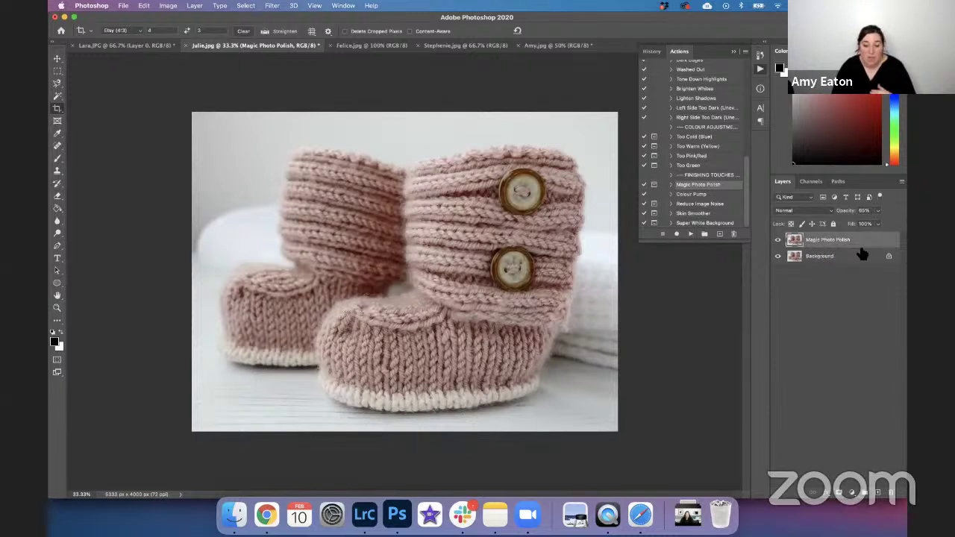
{"action": "left_click", "coordinate": [877, 212]}
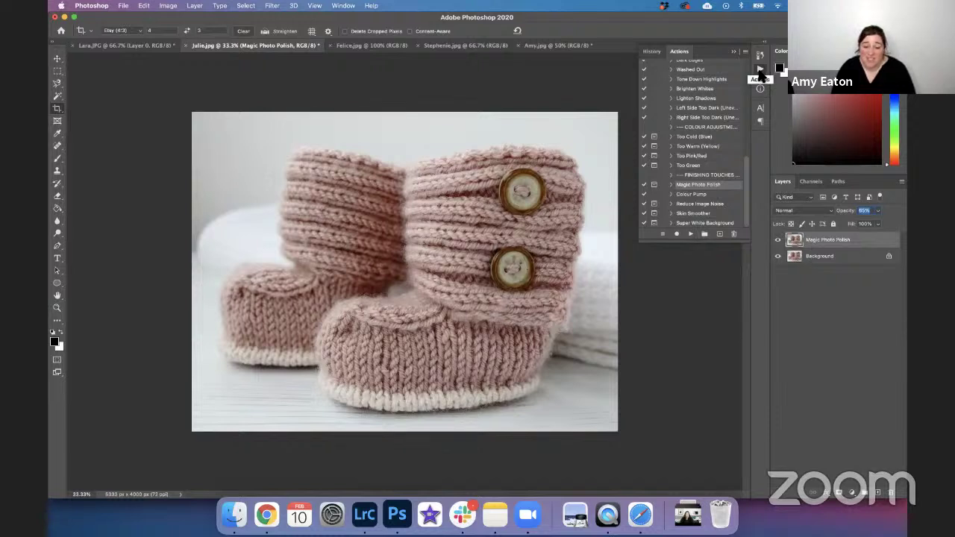
Compare the original booties photo with its finished edit through the history, returning to the latest state.
{"action": "left_click", "coordinate": [651, 51]}
{"action": "scroll", "coordinate": [689, 105], "scroll_direction": "up", "scroll_amount": 8}
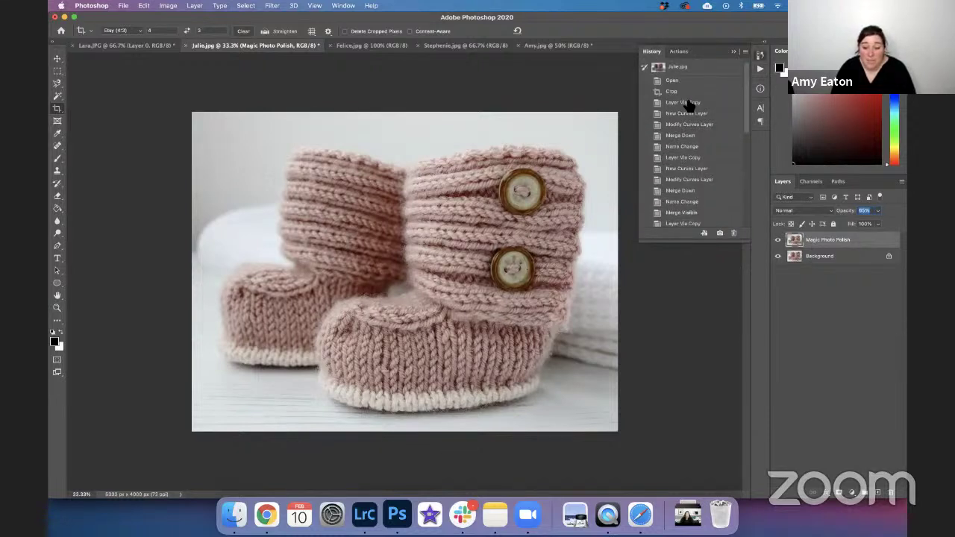
{"action": "left_click", "coordinate": [675, 68]}
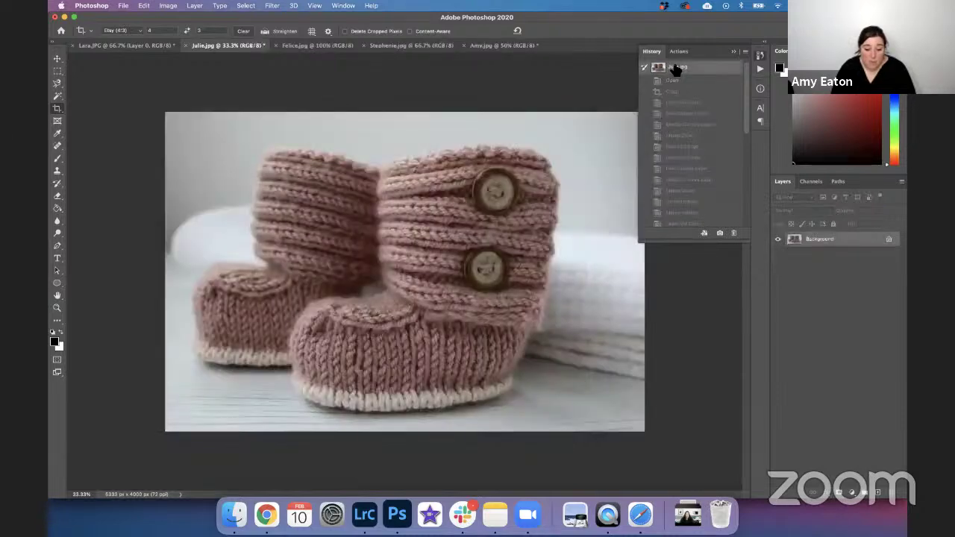
{"action": "scroll", "coordinate": [678, 181], "scroll_direction": "down", "scroll_amount": 3}
{"action": "scroll", "coordinate": [677, 182], "scroll_direction": "down", "scroll_amount": 3}
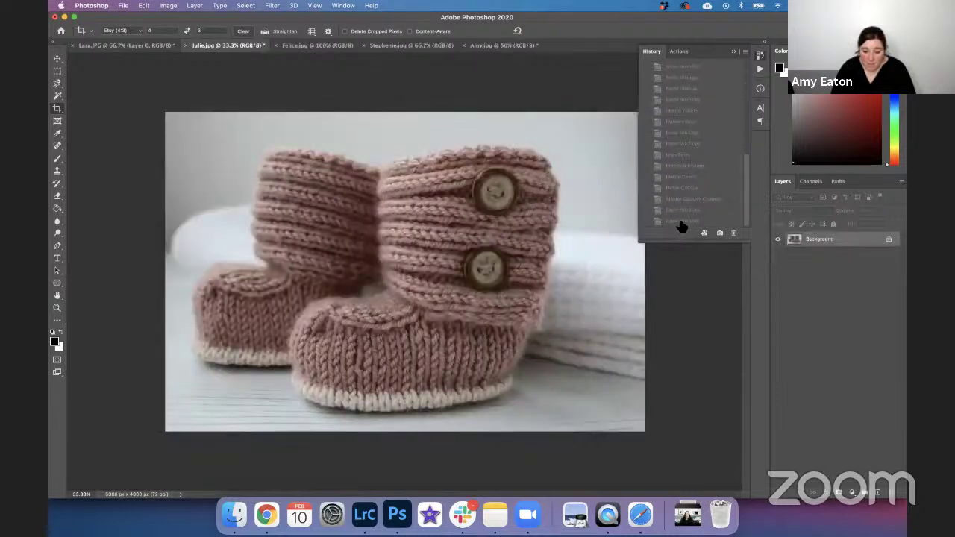
{"action": "left_click", "coordinate": [681, 222]}
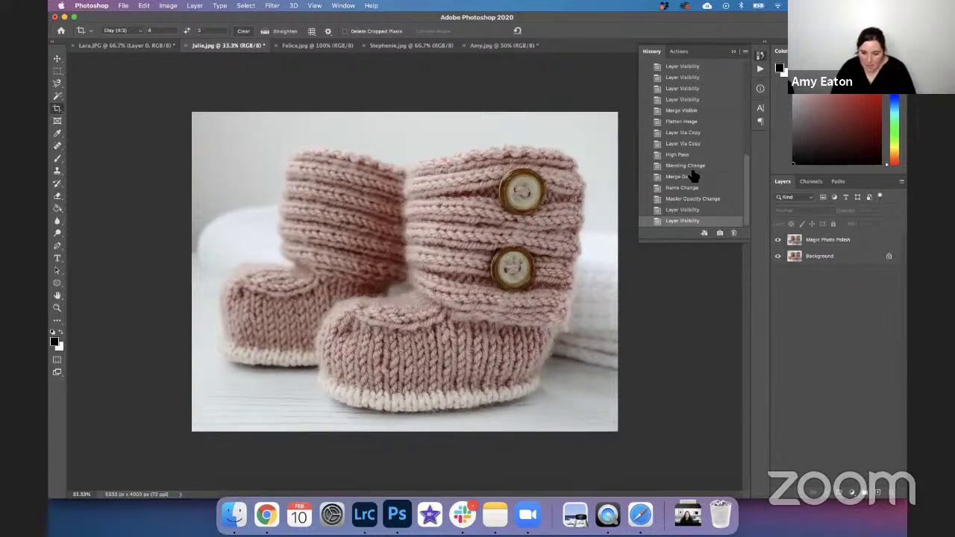
{"action": "scroll", "coordinate": [693, 177], "scroll_direction": "up", "scroll_amount": 5}
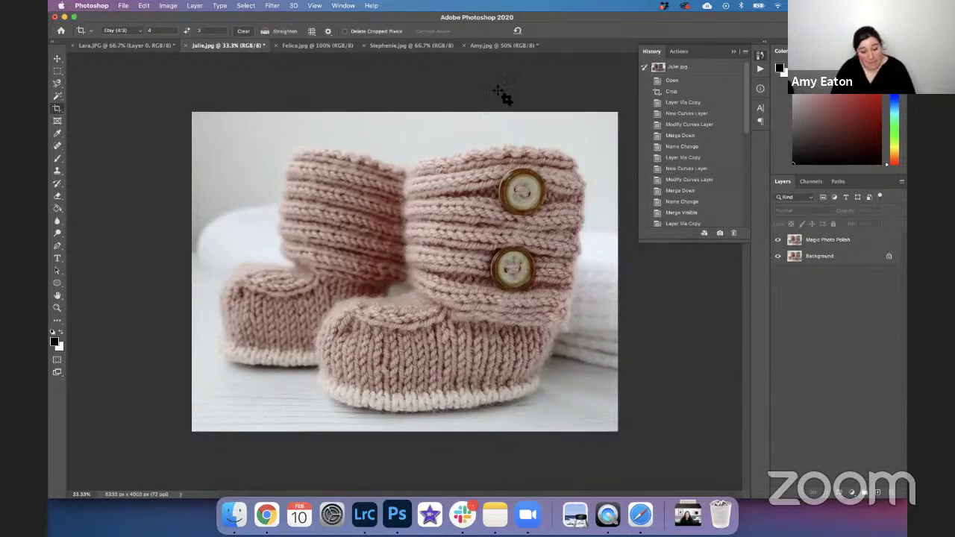
Switch to the pendant photo and run the Super White Background action, continuing through its notices.
{"action": "left_click", "coordinate": [321, 49]}
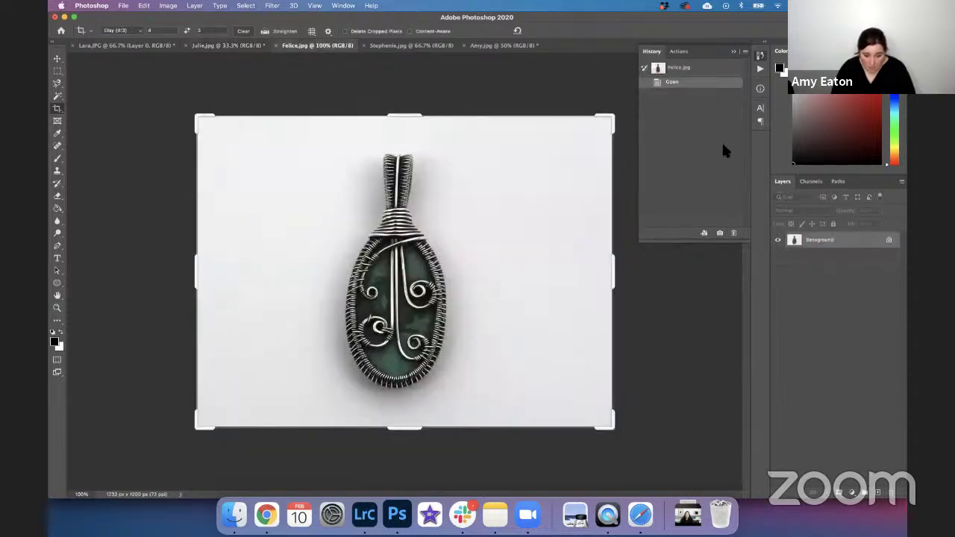
{"action": "left_click", "coordinate": [760, 68]}
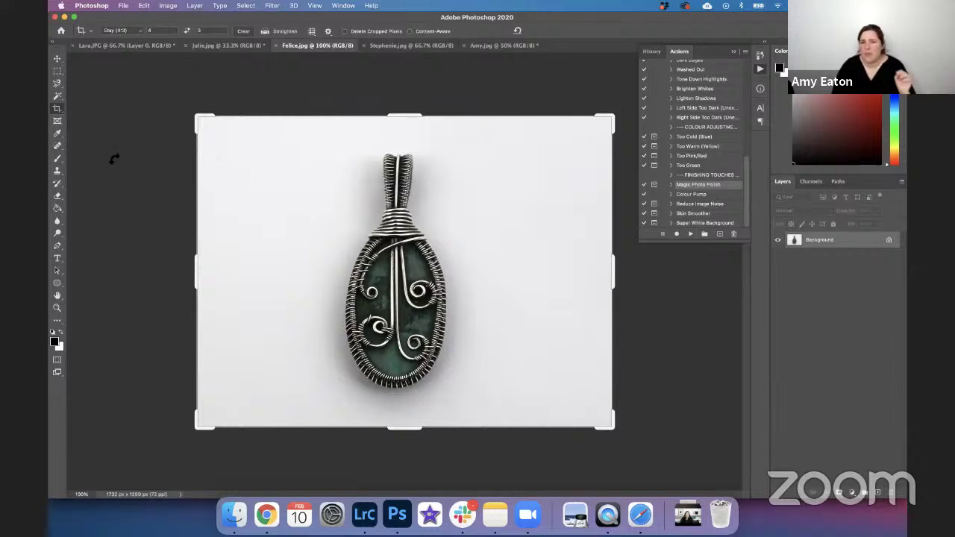
{"action": "left_click", "coordinate": [58, 60]}
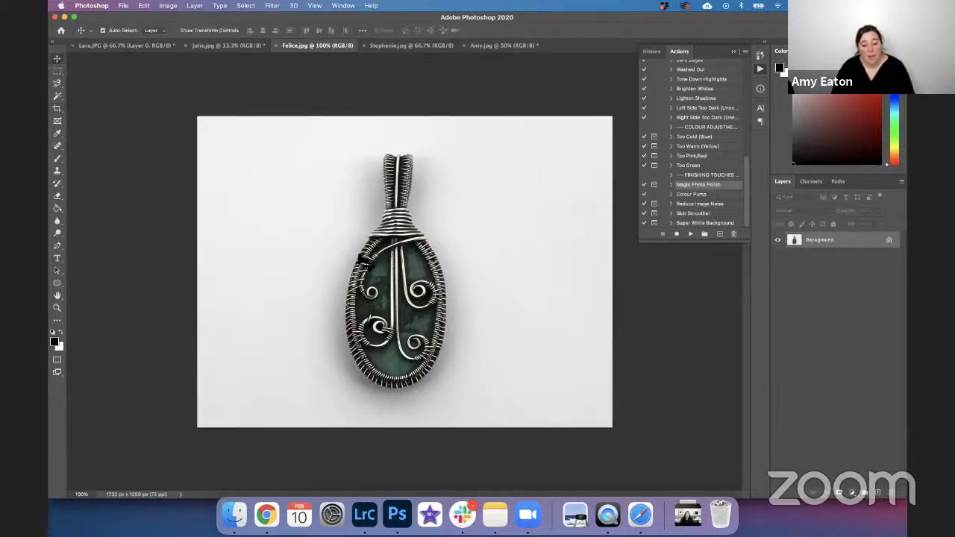
{"action": "left_click", "coordinate": [702, 223]}
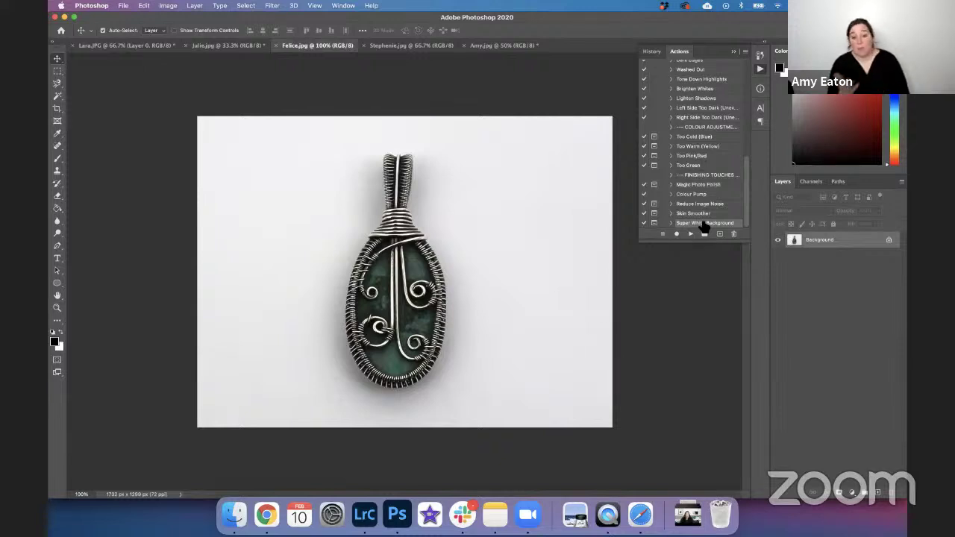
{"action": "left_click", "coordinate": [691, 235]}
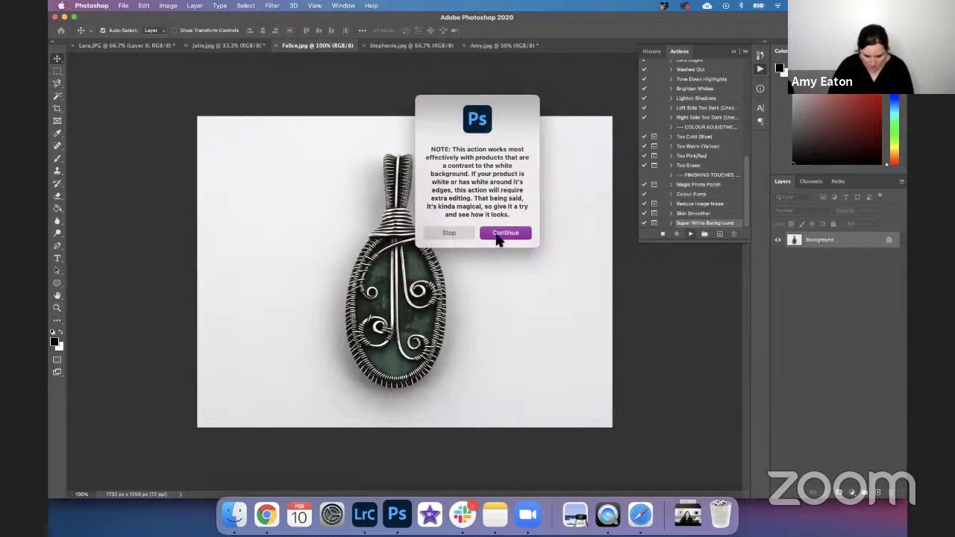
{"action": "left_click", "coordinate": [500, 234]}
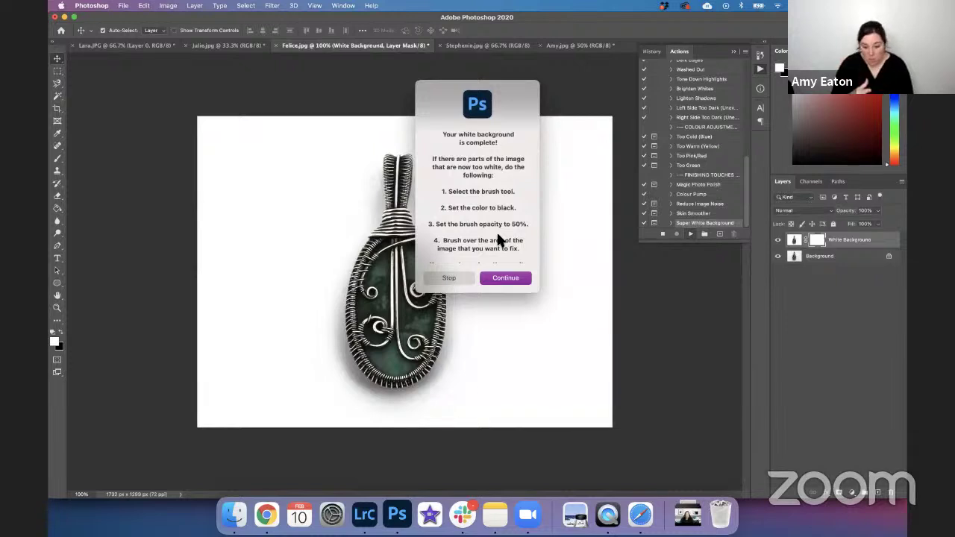
{"action": "left_click", "coordinate": [506, 278]}
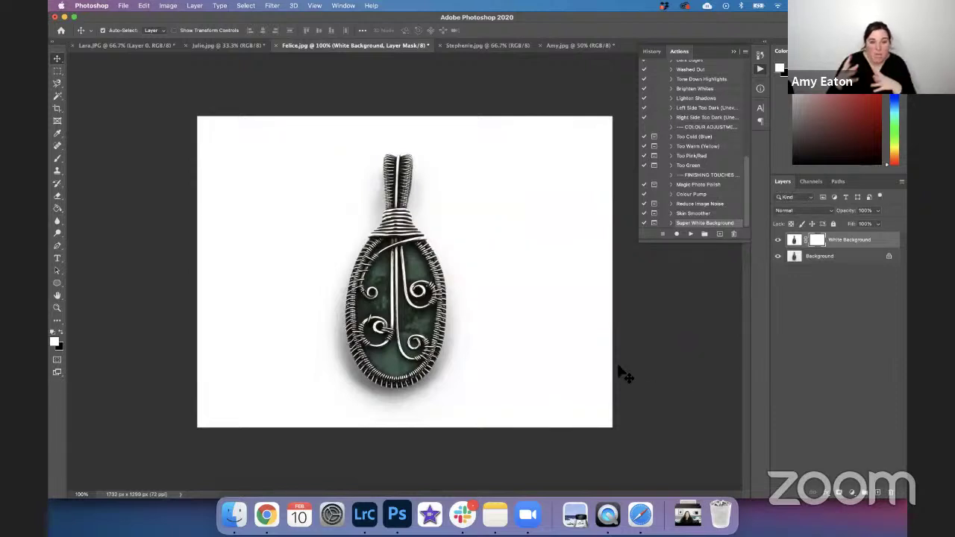
Compare the pendant photo with the White Background layer hidden and shown, and merge the visible layers.
{"action": "left_click", "coordinate": [778, 240]}
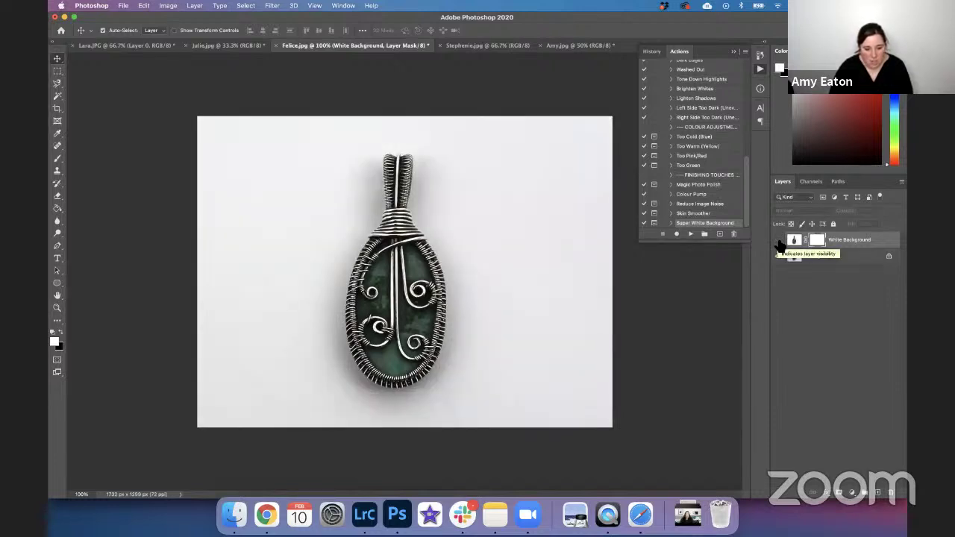
{"action": "left_click", "coordinate": [778, 241]}
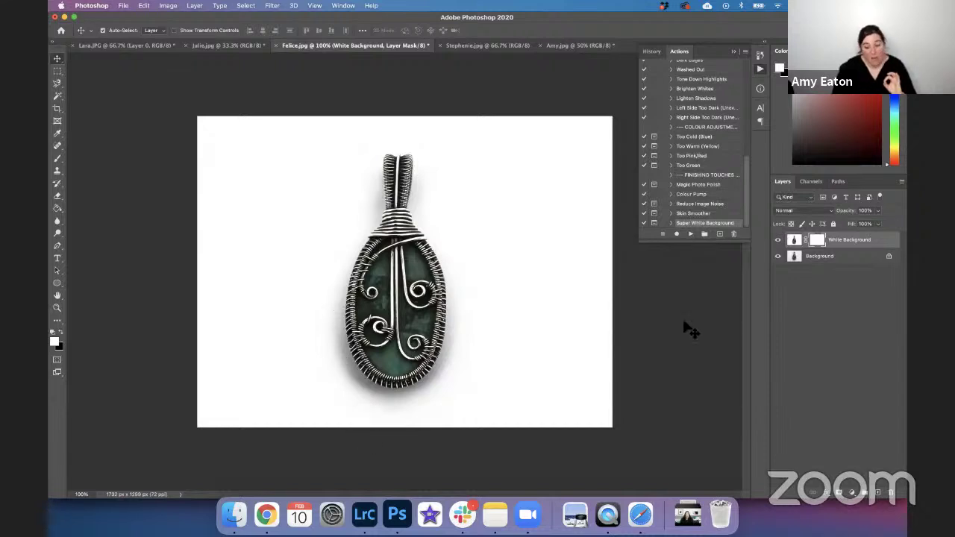
{"action": "right_click", "coordinate": [829, 257]}
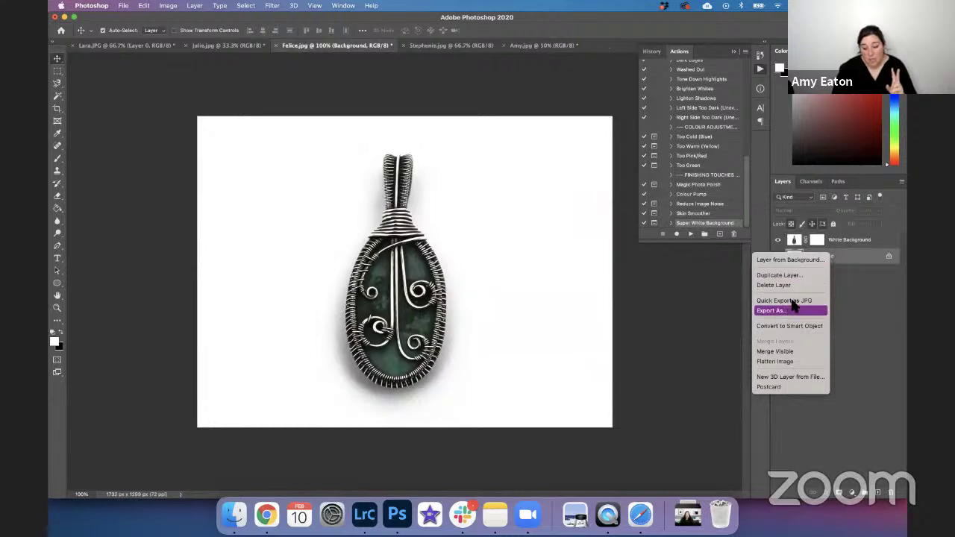
{"action": "left_click", "coordinate": [775, 352]}
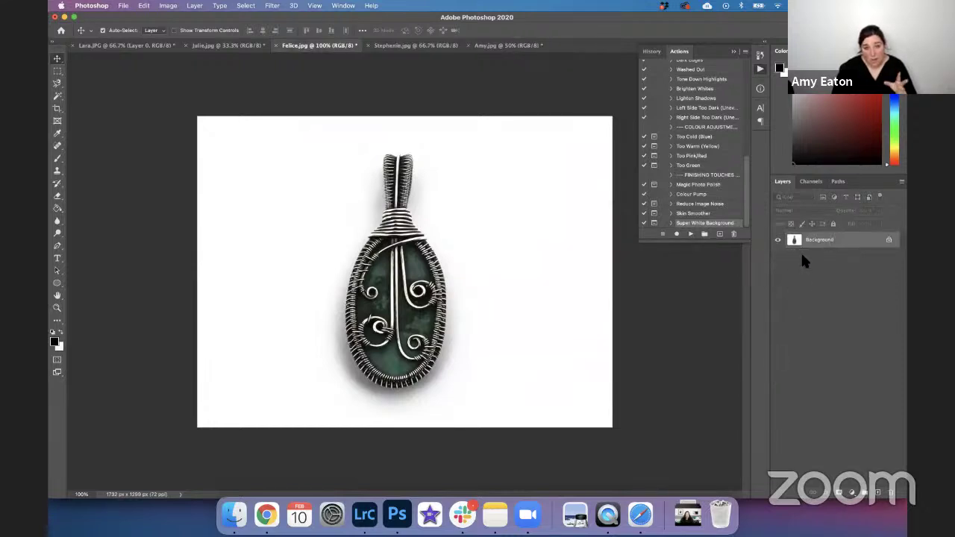
Run the Skin Smoother action on the pendant photo, accepting that it flattens the image.
{"action": "left_click", "coordinate": [700, 215]}
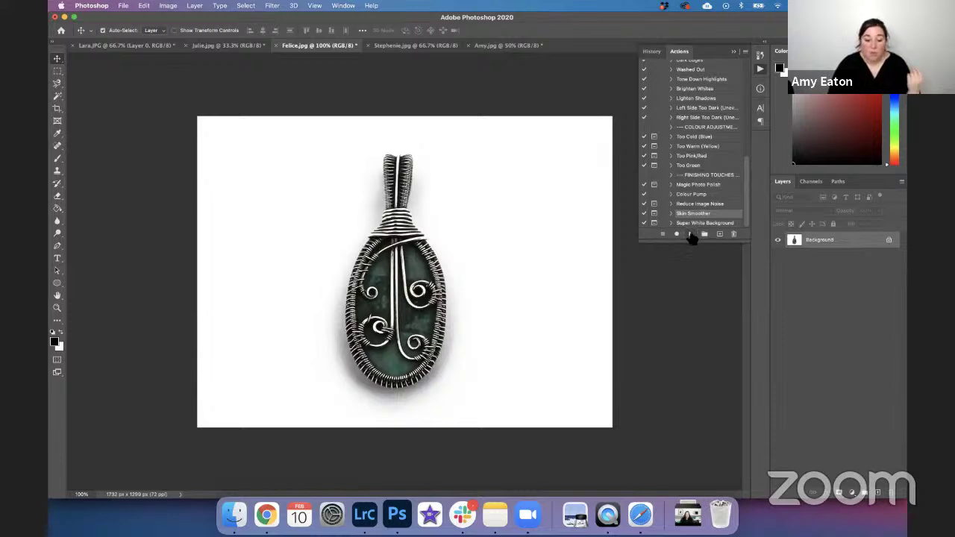
{"action": "left_click", "coordinate": [691, 234]}
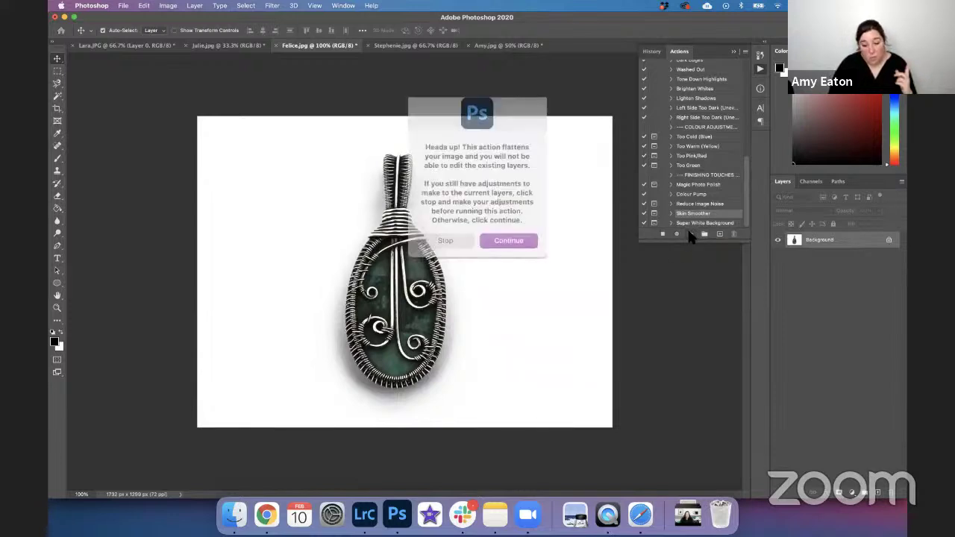
{"action": "left_click", "coordinate": [505, 233]}
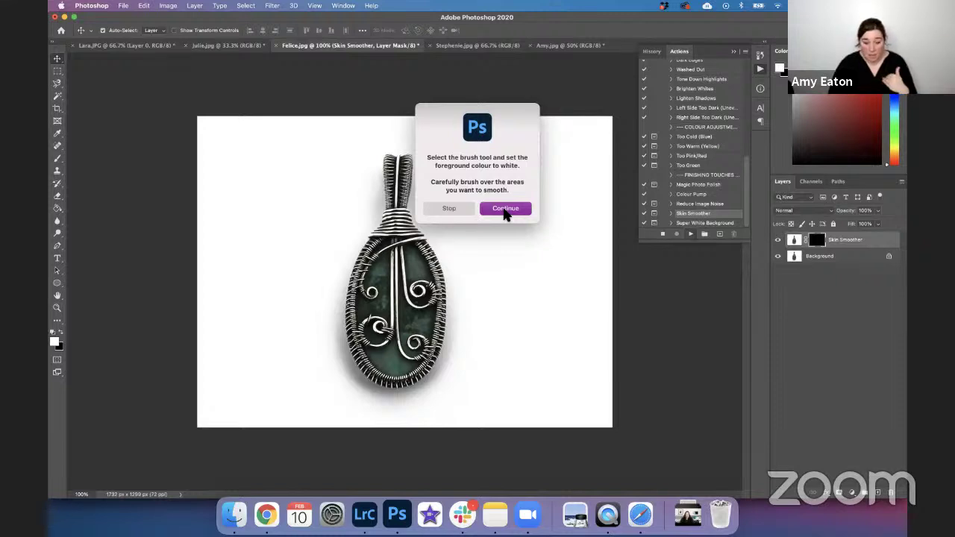
{"action": "left_click", "coordinate": [505, 210]}
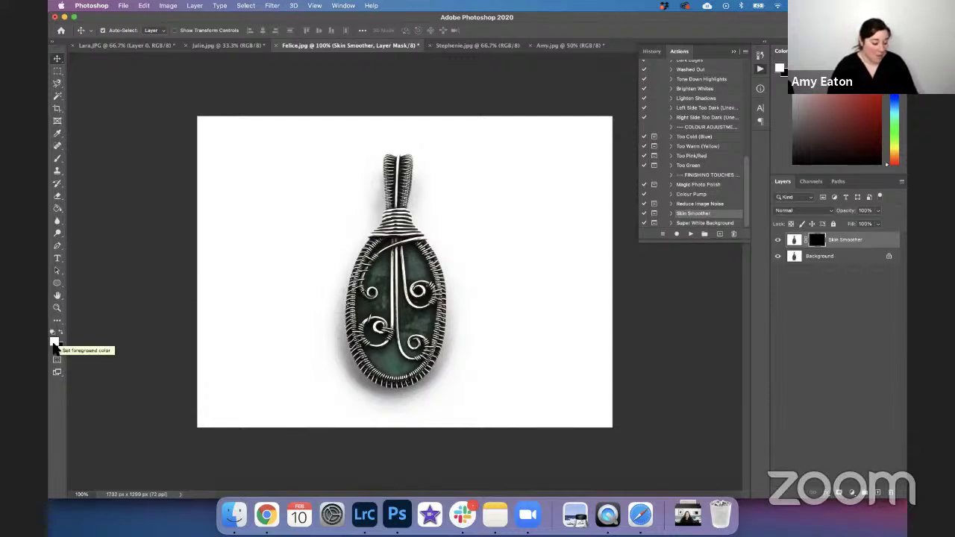
Brush white on the Skin Smoother mask over the shadow around the pendant's lower half and compare with the layer hidden and shown.
{"action": "left_click", "coordinate": [58, 159]}
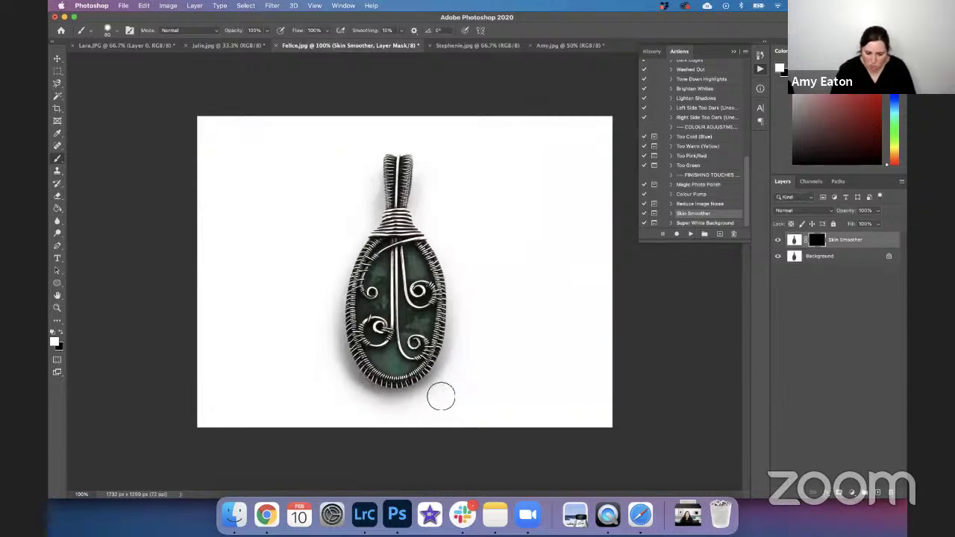
{"action": "left_click_drag", "start_coordinate": [452, 373], "coordinate": [473, 308]}
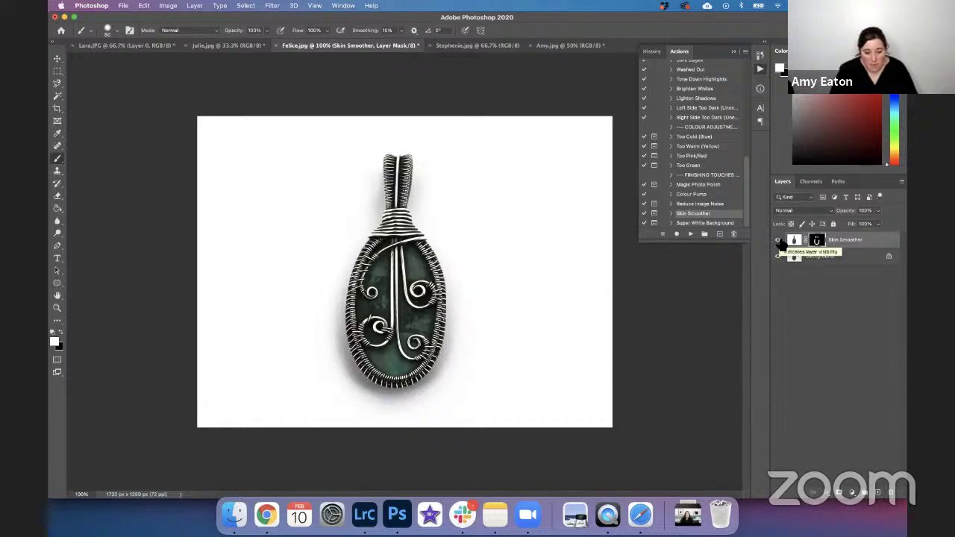
{"action": "left_click", "coordinate": [778, 241]}
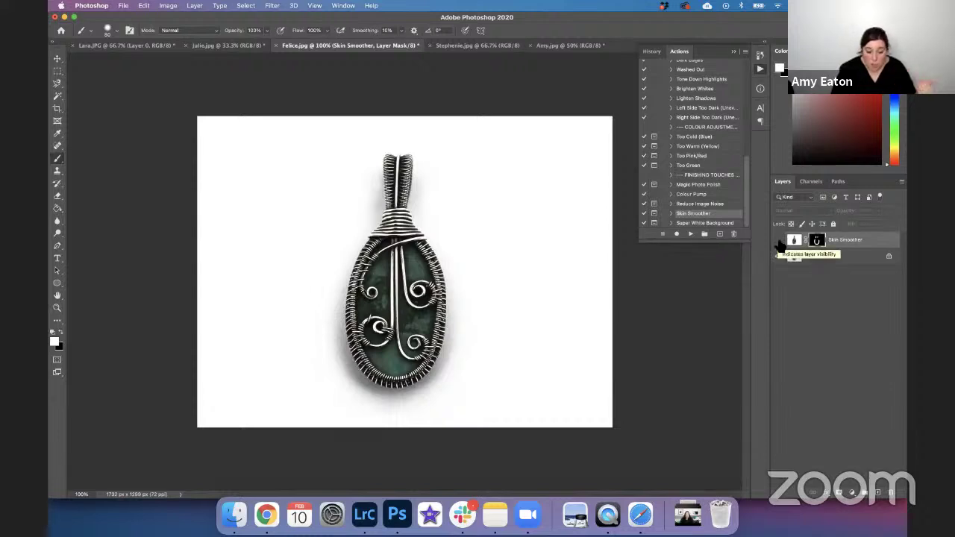
{"action": "left_click", "coordinate": [777, 241]}
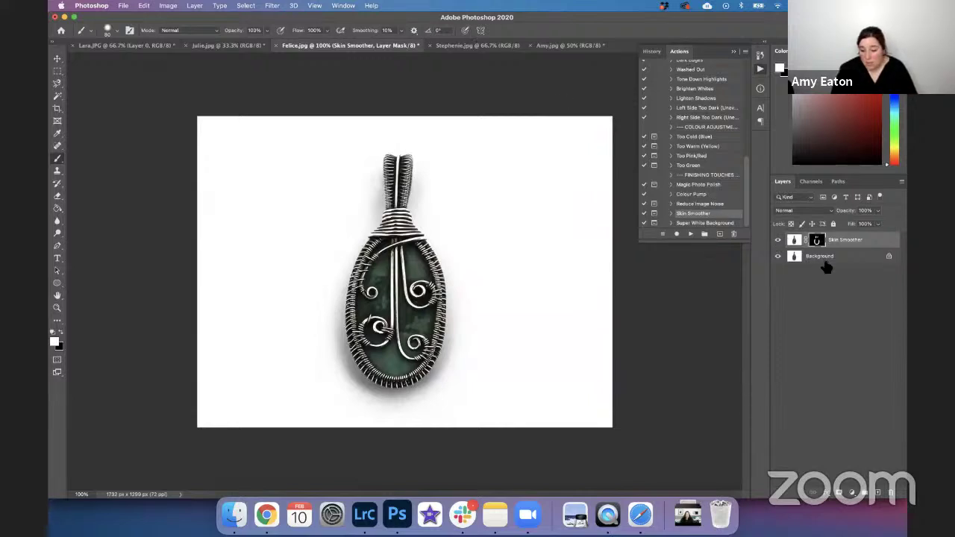
Merge the visible layers of the pendant photo and run the Colour Pump action.
{"action": "right_click", "coordinate": [830, 261]}
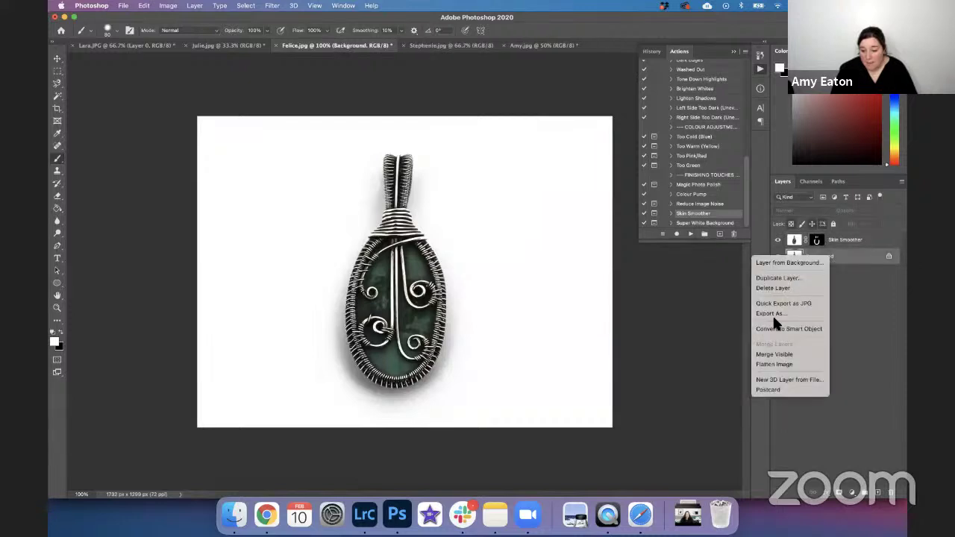
{"action": "left_click", "coordinate": [785, 355]}
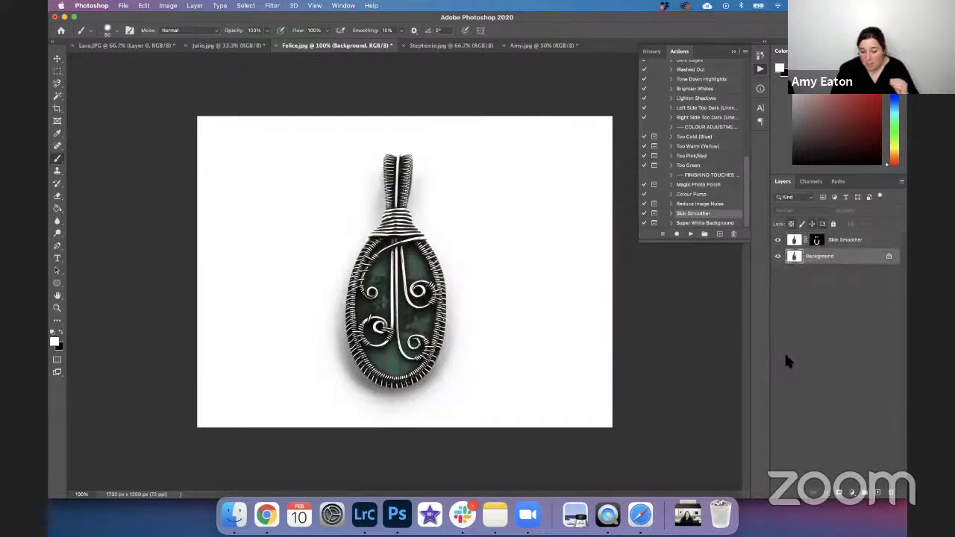
{"action": "left_click", "coordinate": [698, 196]}
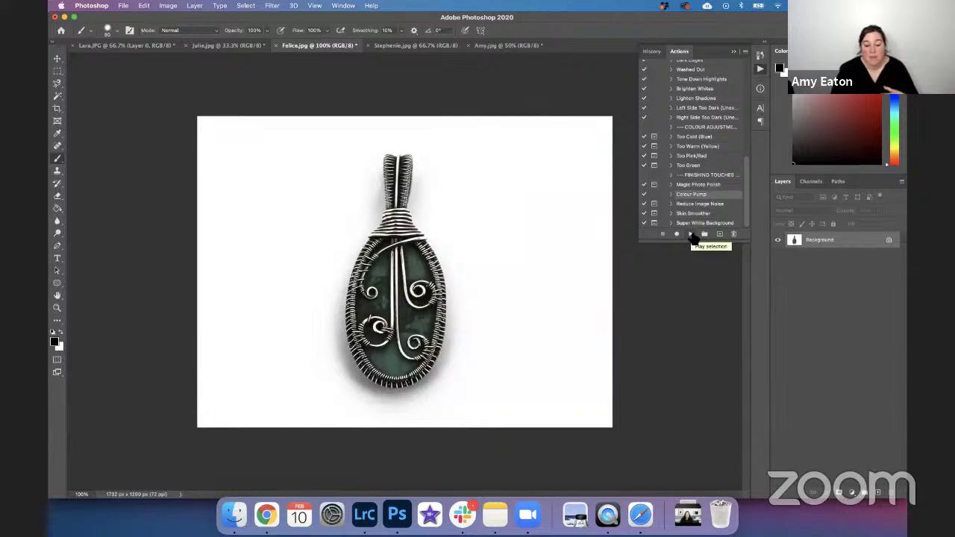
{"action": "left_click", "coordinate": [691, 234]}
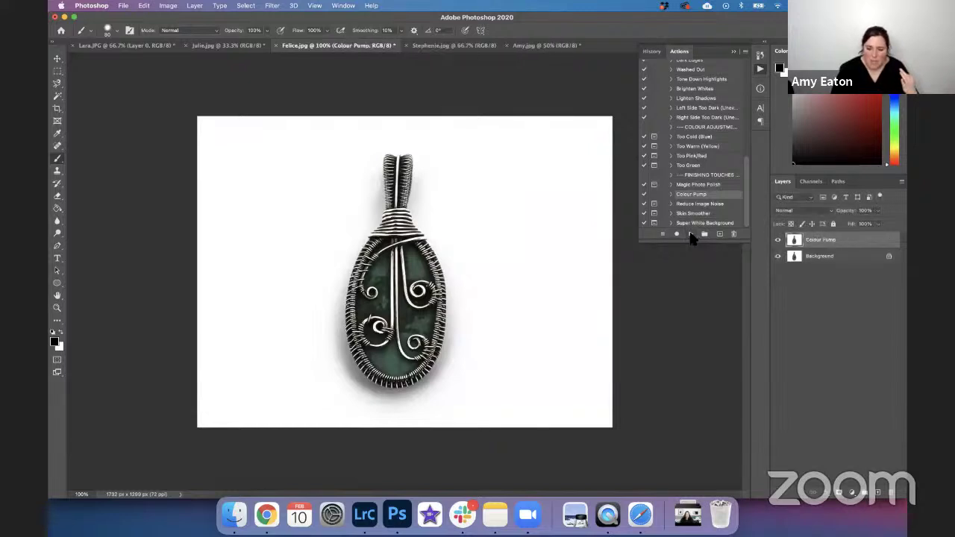
Compare the pendant with the Colour Pump layer hidden and shown, and check the original against the latest edit through the history.
{"action": "left_click", "coordinate": [779, 241]}
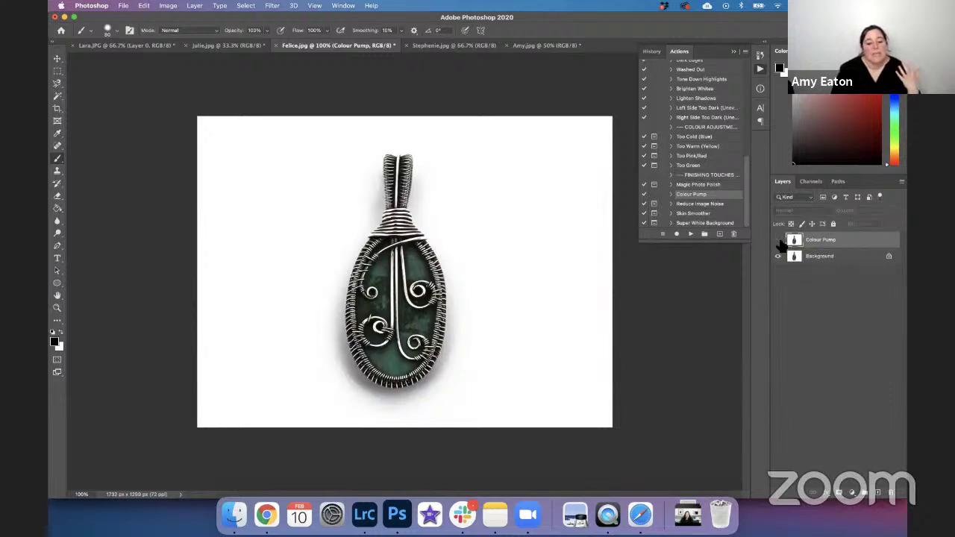
{"action": "left_click", "coordinate": [779, 241]}
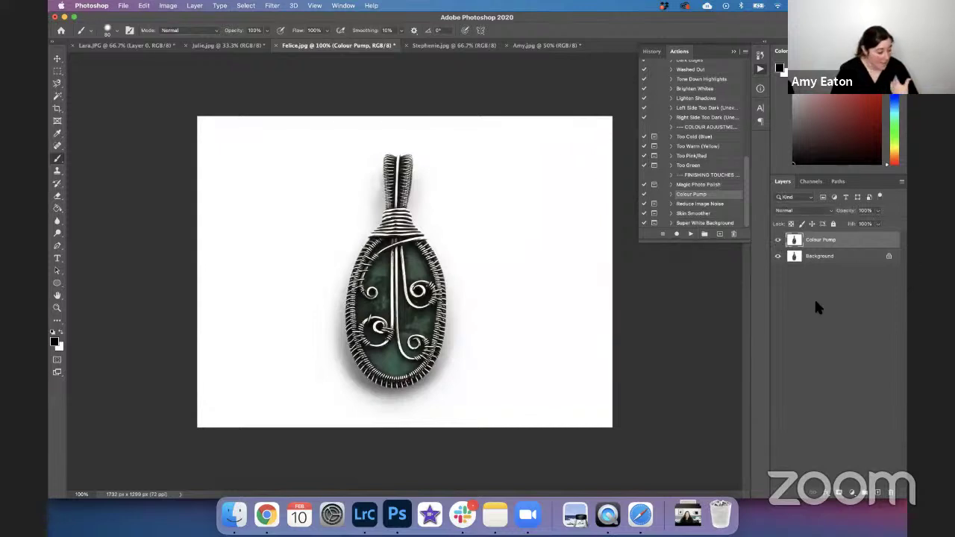
{"action": "scroll", "coordinate": [656, 71], "scroll_direction": "up", "scroll_amount": 10}
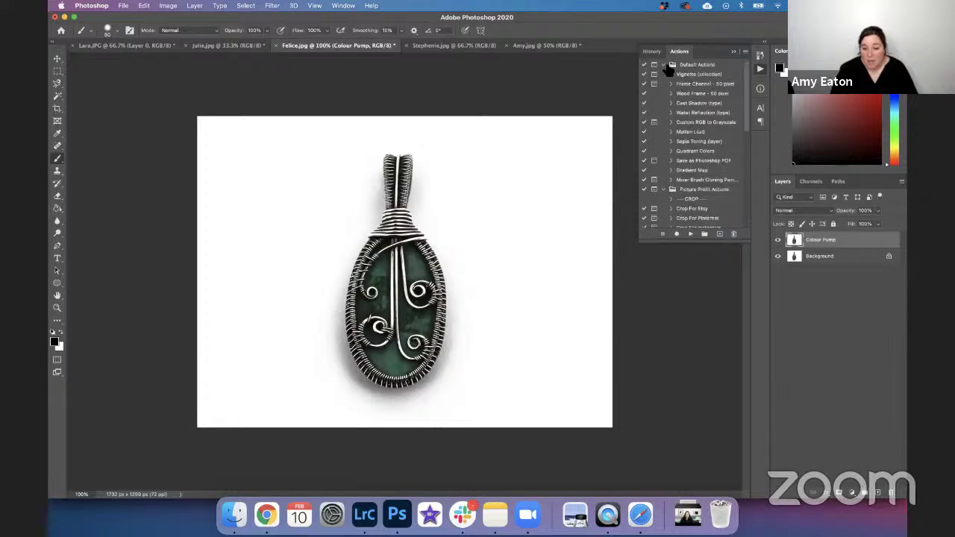
{"action": "left_click", "coordinate": [651, 51]}
{"action": "scroll", "coordinate": [705, 101], "scroll_direction": "up", "scroll_amount": 5}
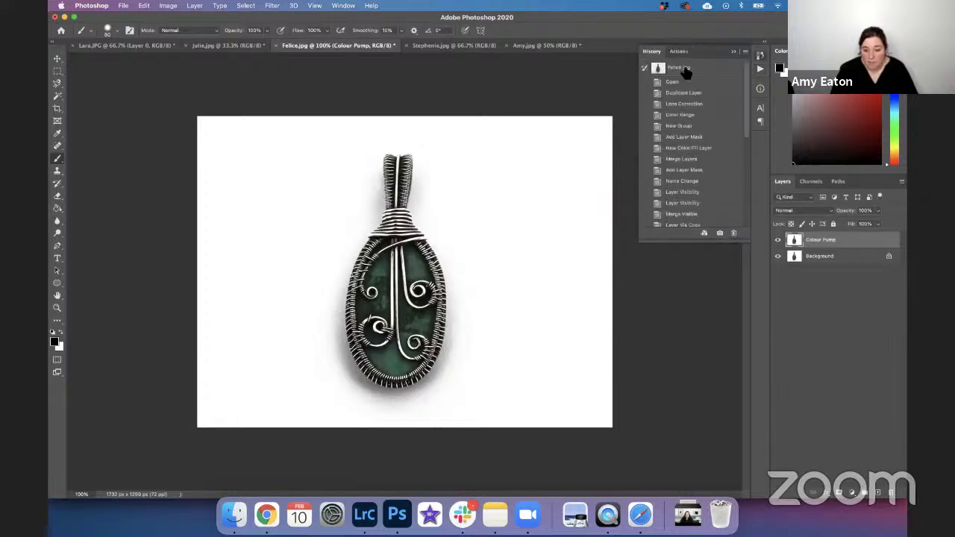
{"action": "left_click", "coordinate": [685, 70]}
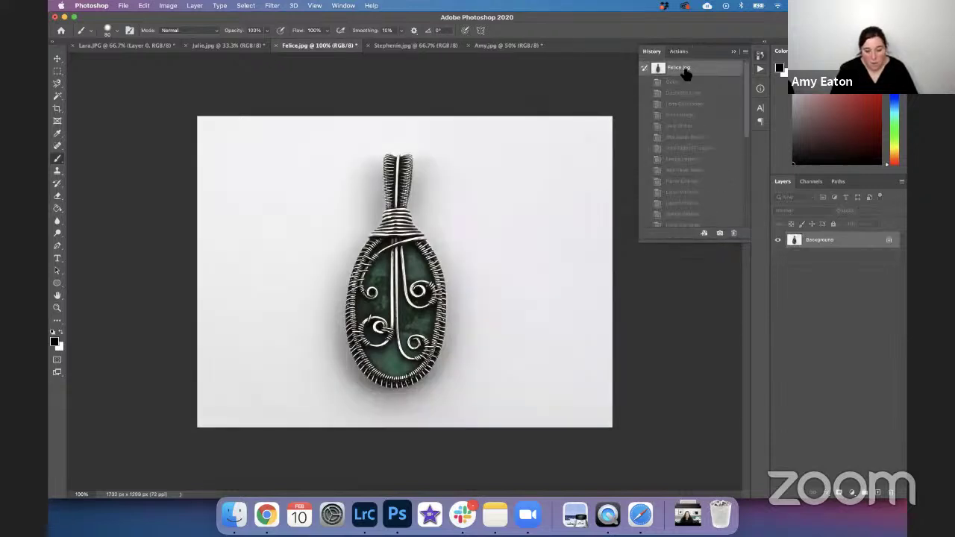
{"action": "scroll", "coordinate": [698, 187], "scroll_direction": "down", "scroll_amount": 5}
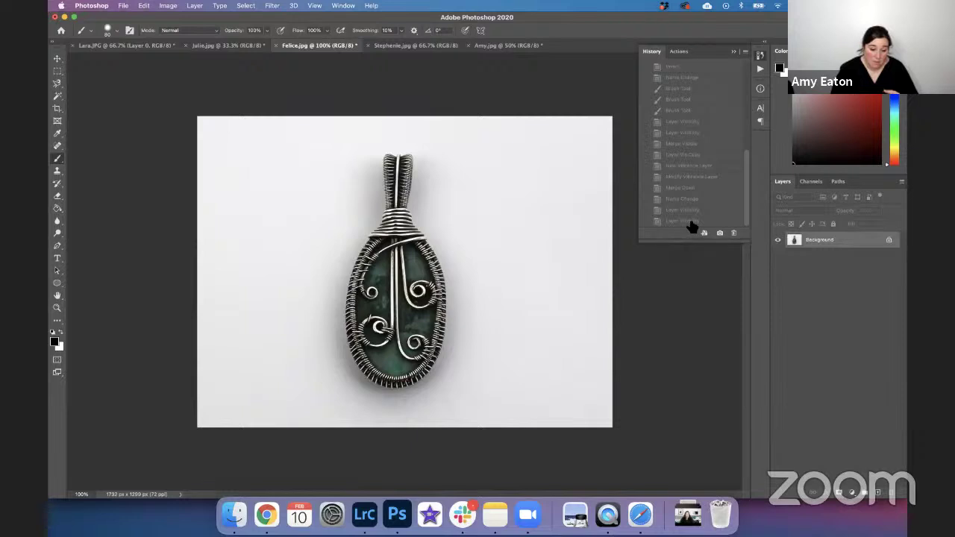
{"action": "left_click", "coordinate": [691, 221]}
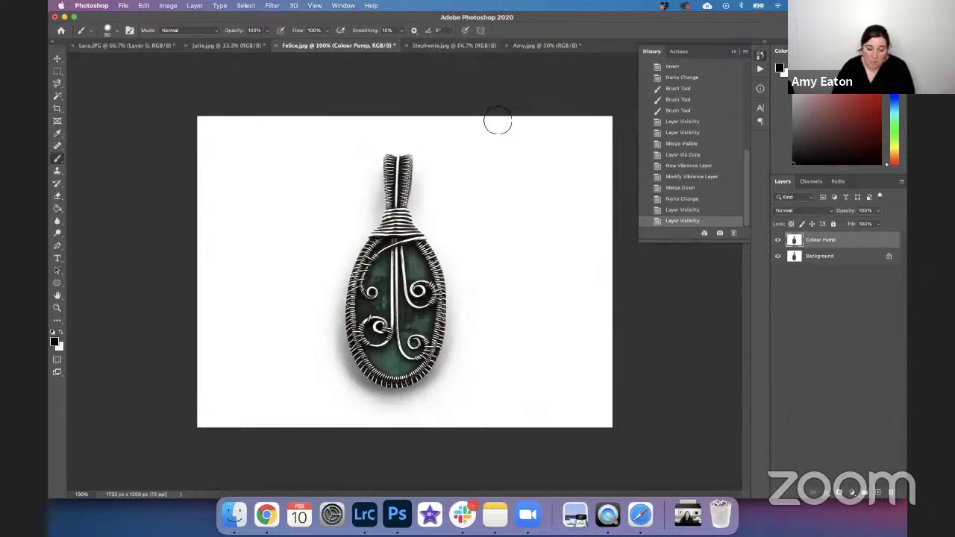
Switch to the silver ring photo and set the crop ratio to 1:1 (Square).
{"action": "left_click", "coordinate": [446, 48]}
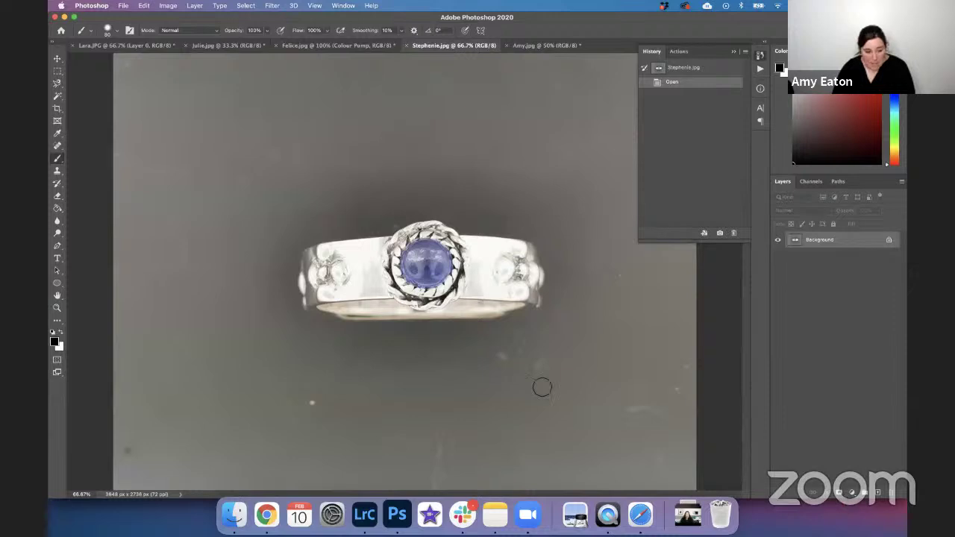
{"action": "left_click", "coordinate": [57, 109]}
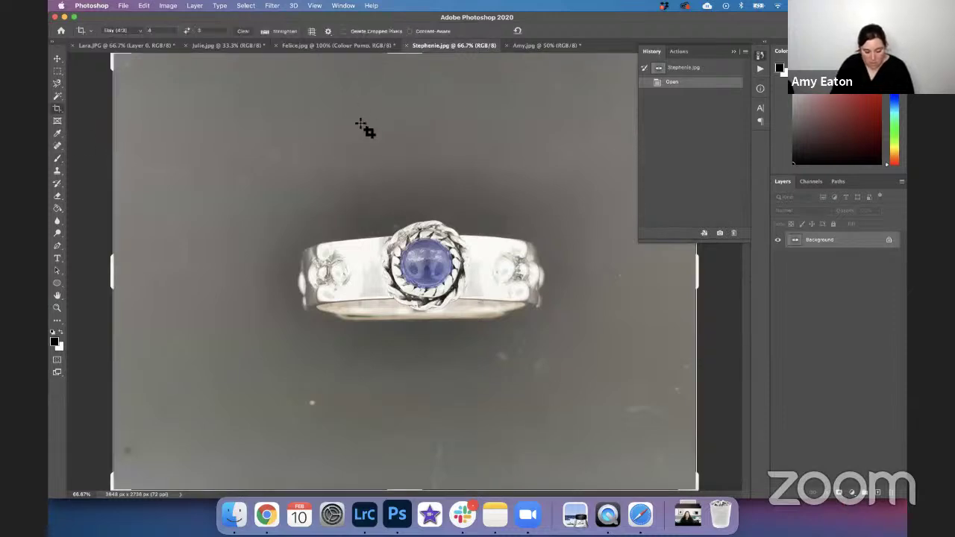
{"action": "key", "text": "super+minus"}
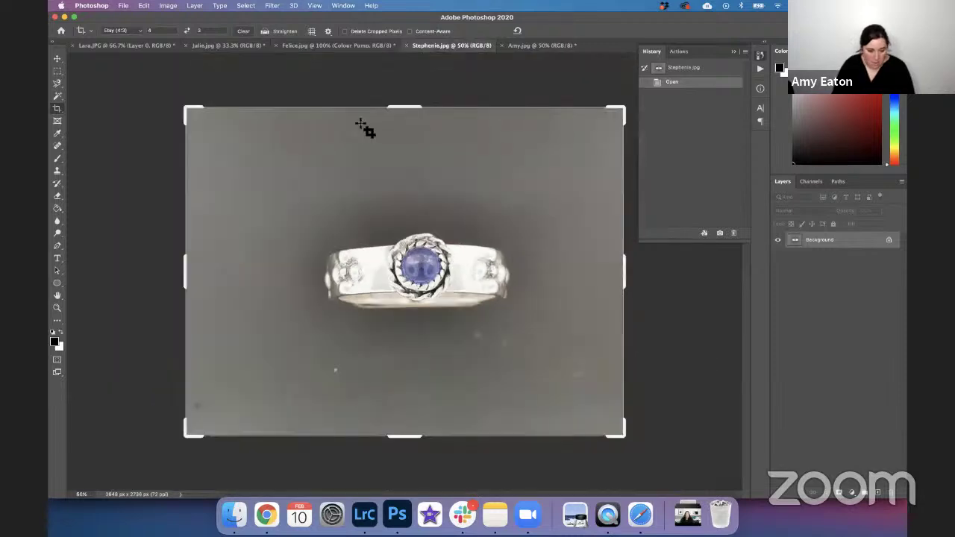
{"action": "left_click", "coordinate": [136, 32]}
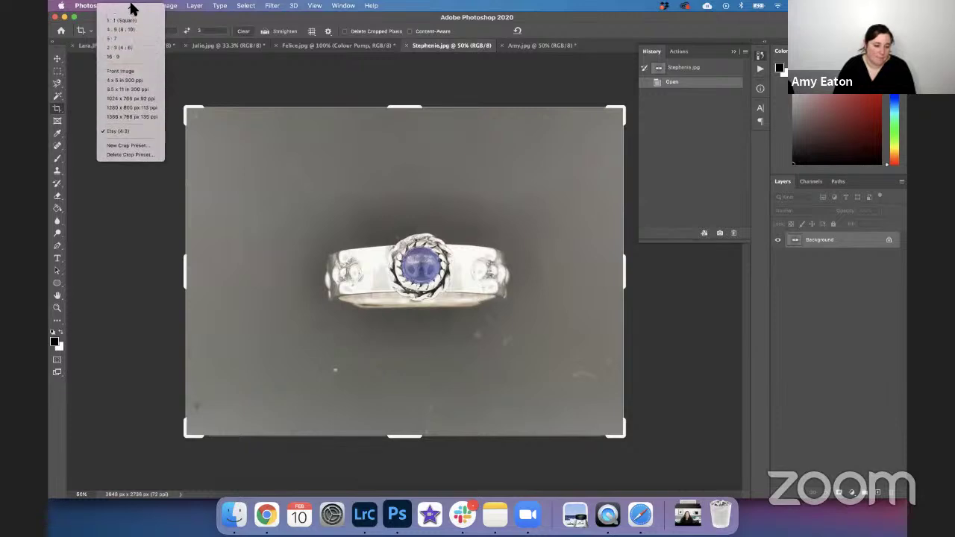
{"action": "left_click", "coordinate": [121, 20]}
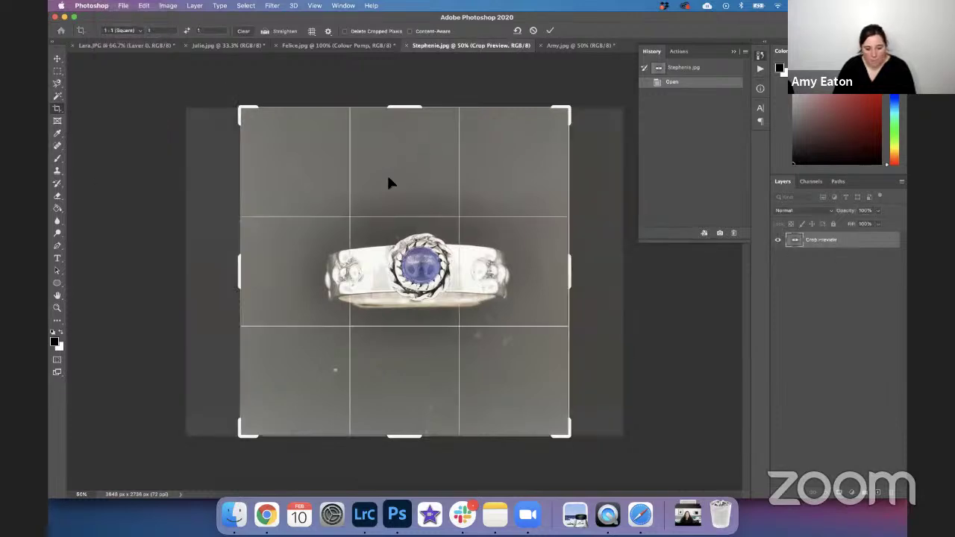
Centre the ring in a slightly tighter square crop frame and apply the crop.
{"action": "left_click_drag", "start_coordinate": [388, 183], "coordinate": [375, 186]}
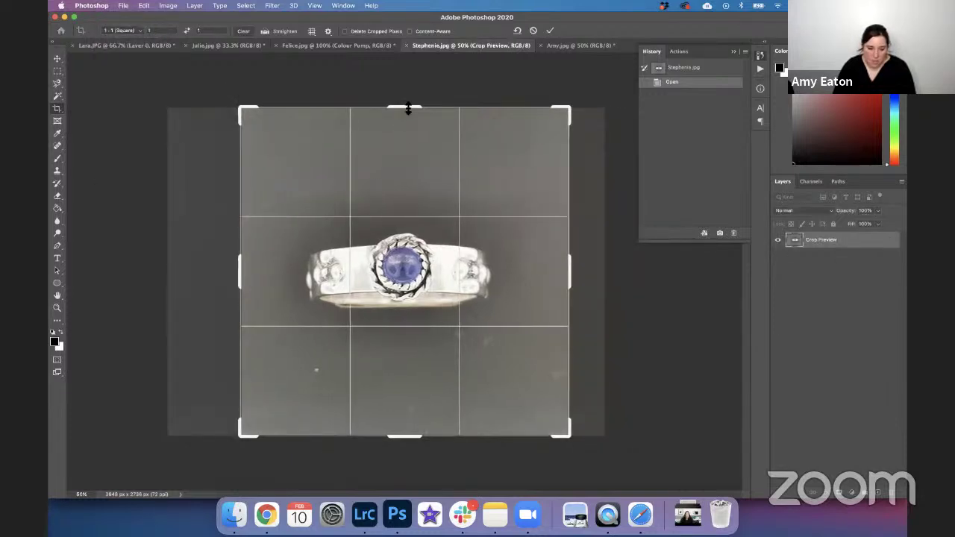
{"action": "left_click_drag", "start_coordinate": [408, 109], "coordinate": [405, 117]}
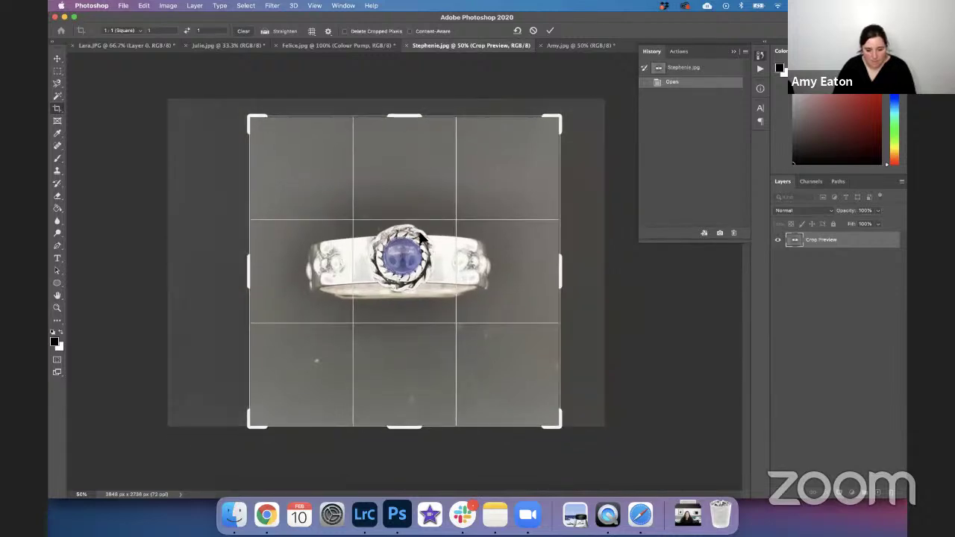
{"action": "left_click_drag", "start_coordinate": [422, 237], "coordinate": [423, 242]}
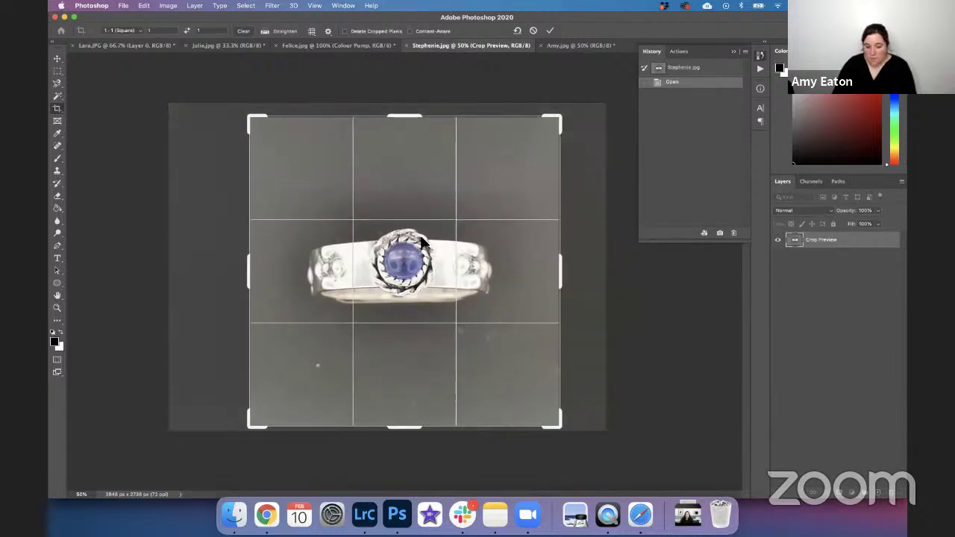
{"action": "key", "text": "Return"}
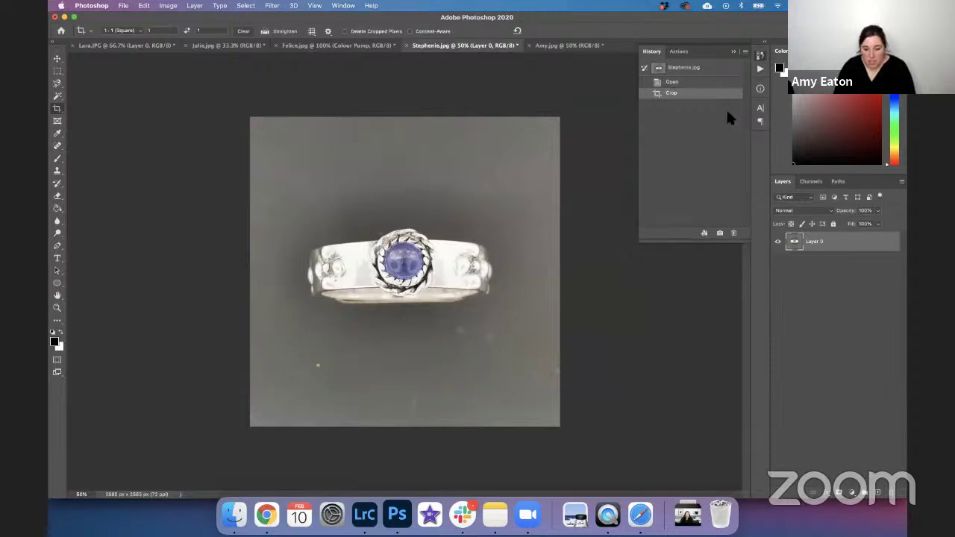
{"action": "left_click", "coordinate": [761, 68]}
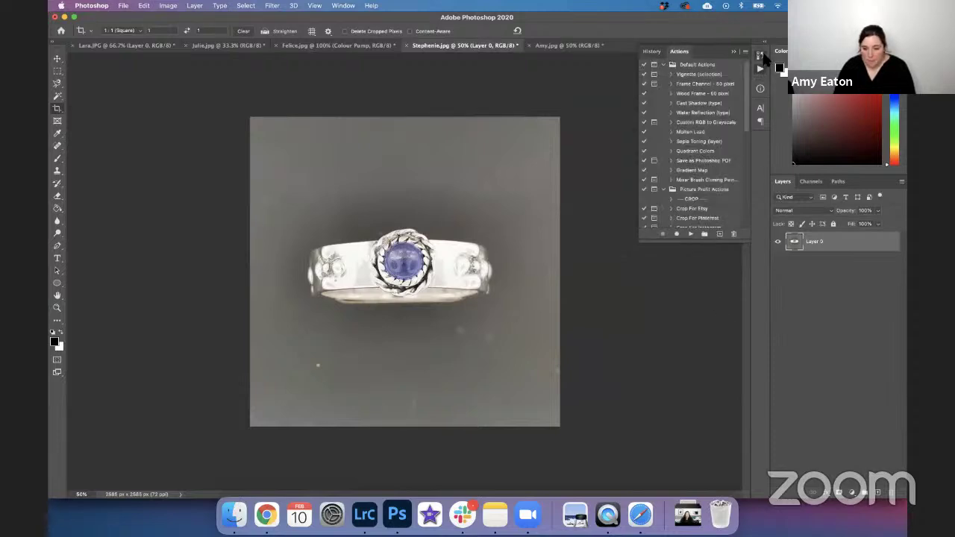
{"action": "left_click", "coordinate": [759, 55]}
{"action": "left_click", "coordinate": [420, 120]}
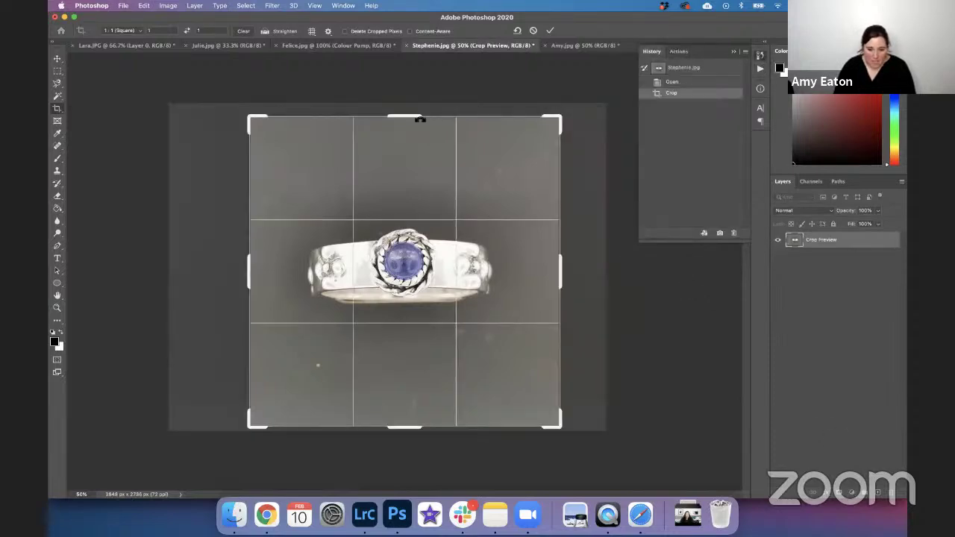
{"action": "key", "text": "Return"}
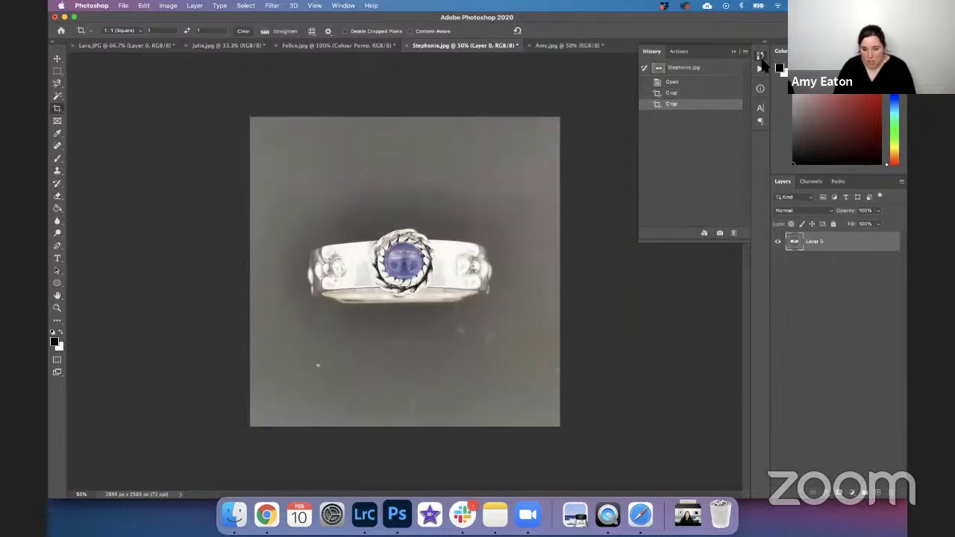
{"action": "left_click", "coordinate": [759, 55]}
Darken the ring photo with a Curves adjustment, pulling a highlight point at input 232 down to output 222.
{"action": "left_click", "coordinate": [169, 8]}
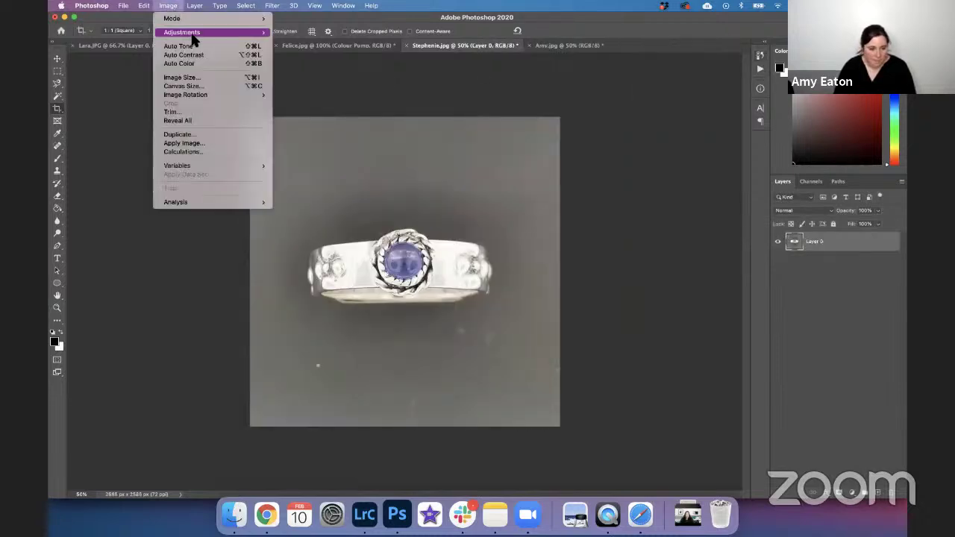
{"action": "mouse_move", "coordinate": [191, 33]}
{"action": "left_click", "coordinate": [289, 52]}
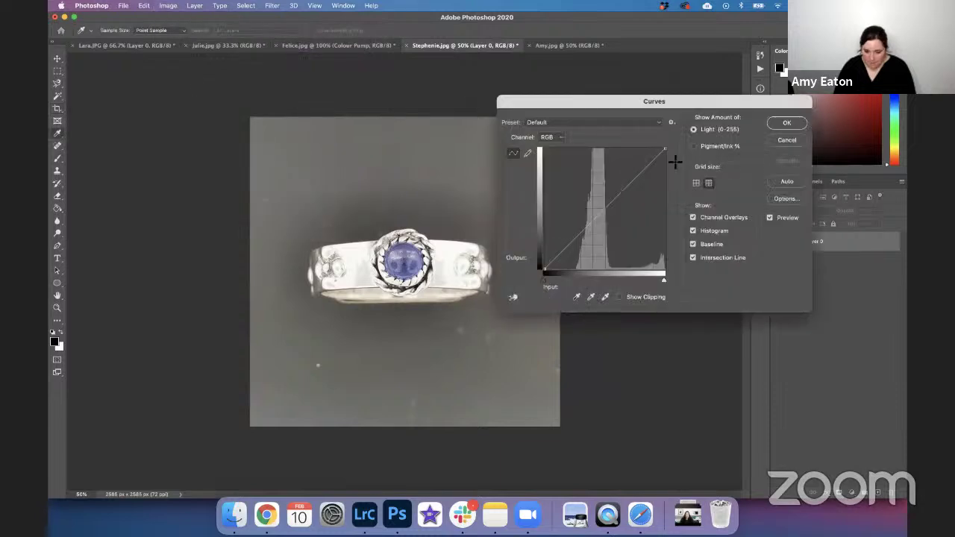
{"action": "left_click_drag", "start_coordinate": [658, 159], "coordinate": [654, 166]}
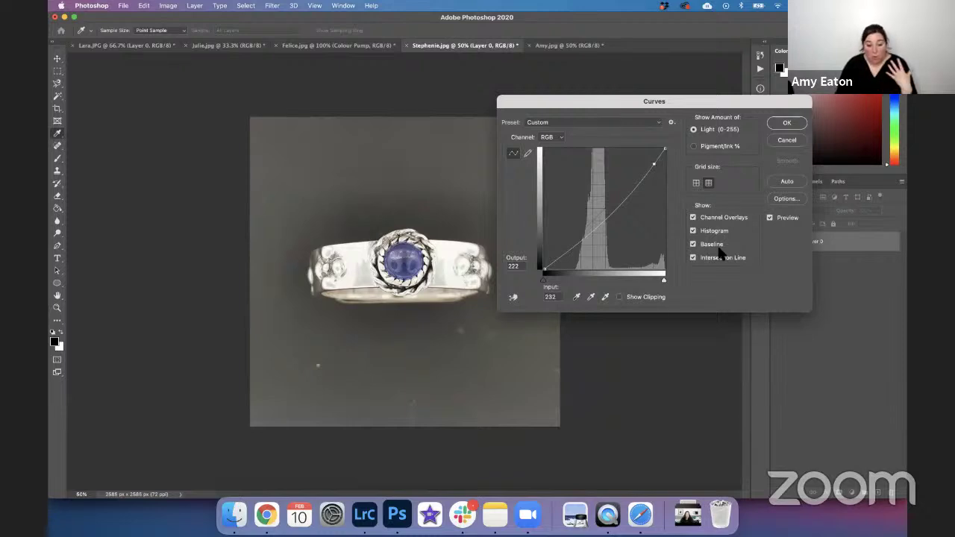
{"action": "left_click", "coordinate": [795, 121]}
{"action": "key", "text": "c"}
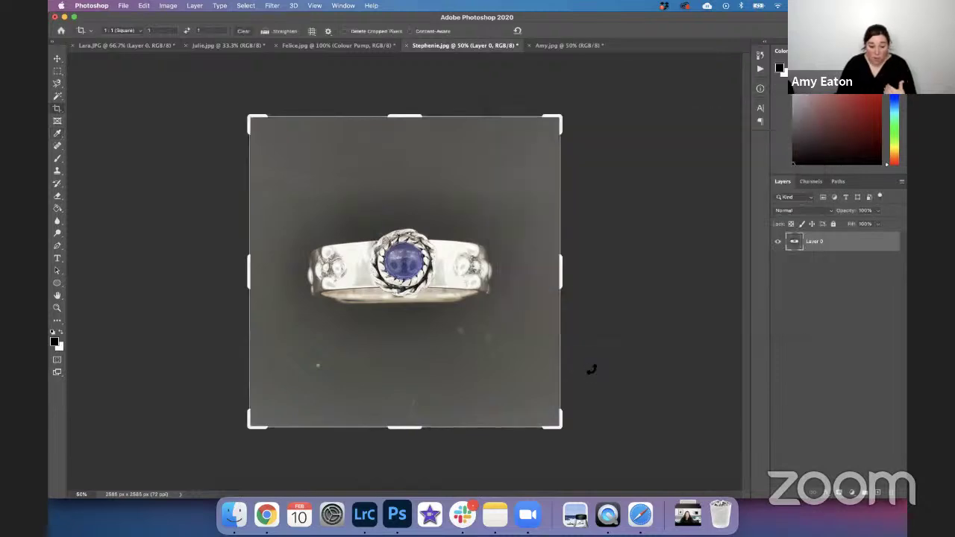
{"action": "left_click", "coordinate": [591, 369]}
{"action": "key", "text": "Return"}
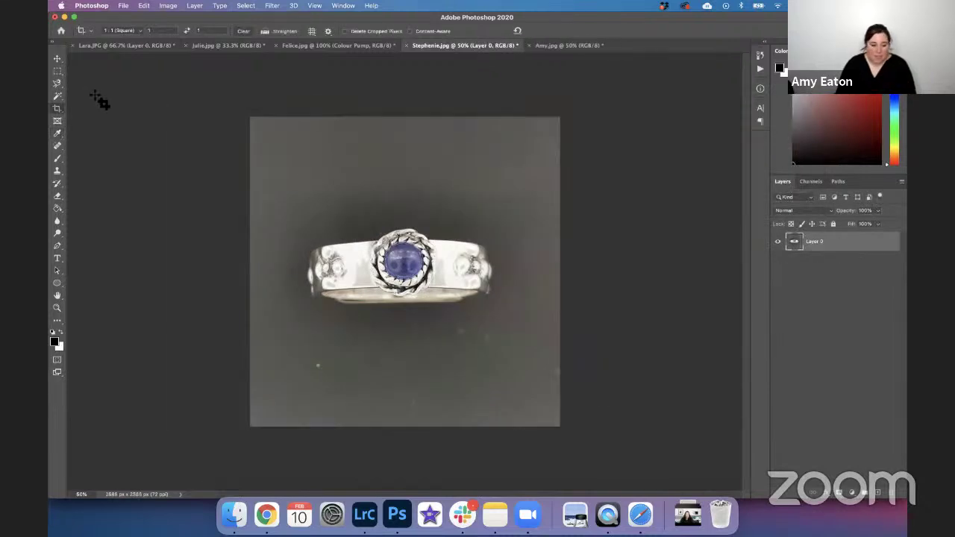
{"action": "left_click", "coordinate": [57, 59]}
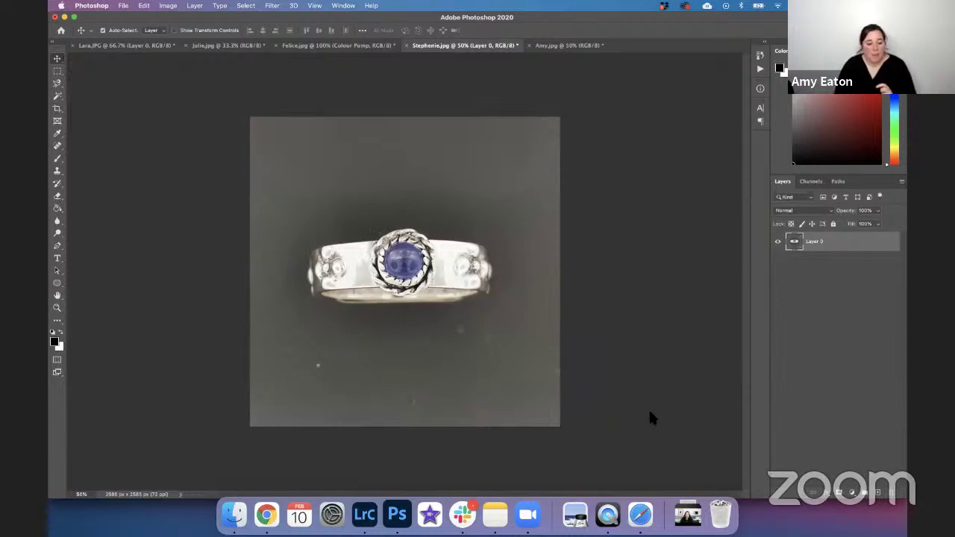
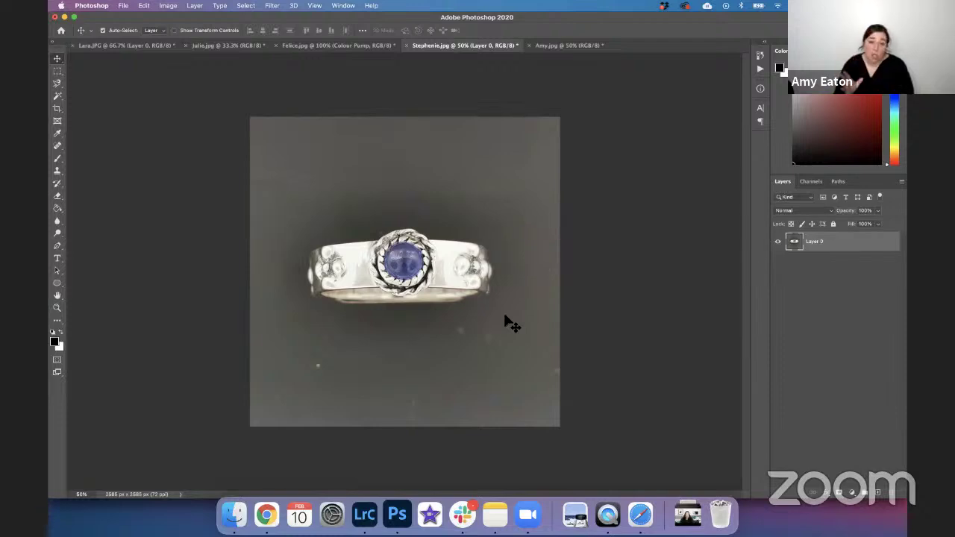
Run the Colour Pump action on the ring photo and lower its layer's opacity to 50%.
{"action": "left_click", "coordinate": [760, 70]}
{"action": "scroll", "coordinate": [688, 202], "scroll_direction": "down", "scroll_amount": 10}
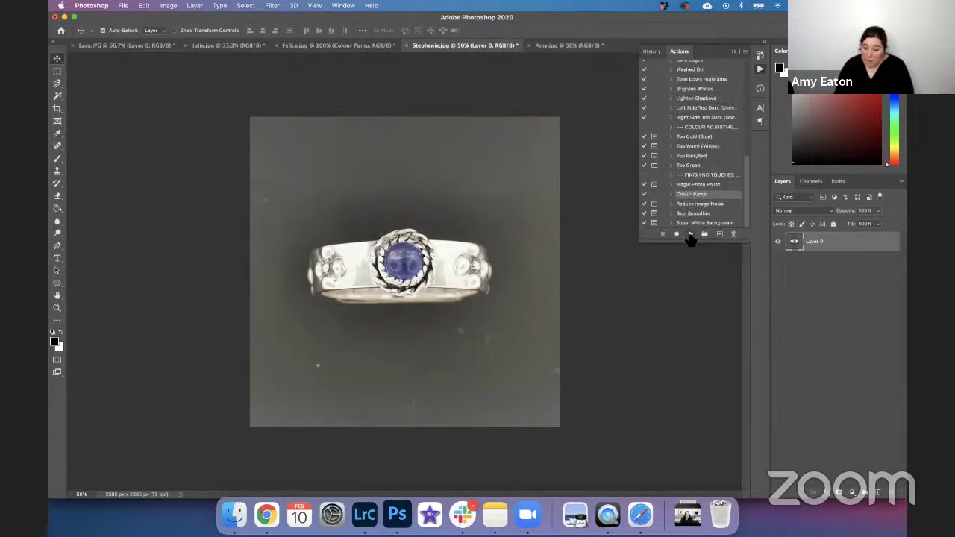
{"action": "left_click", "coordinate": [690, 233]}
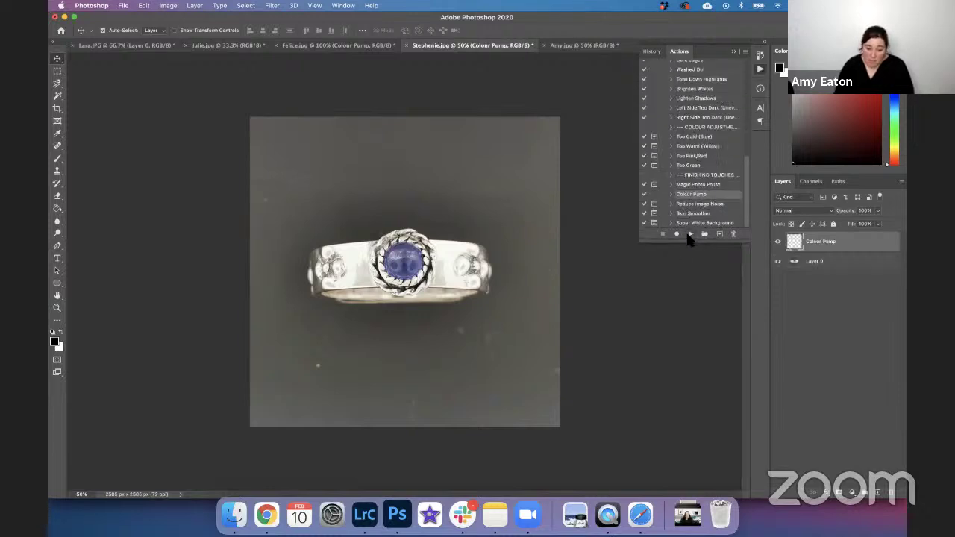
{"action": "left_click", "coordinate": [878, 224]}
{"action": "left_click_drag", "start_coordinate": [878, 223], "coordinate": [861, 229]}
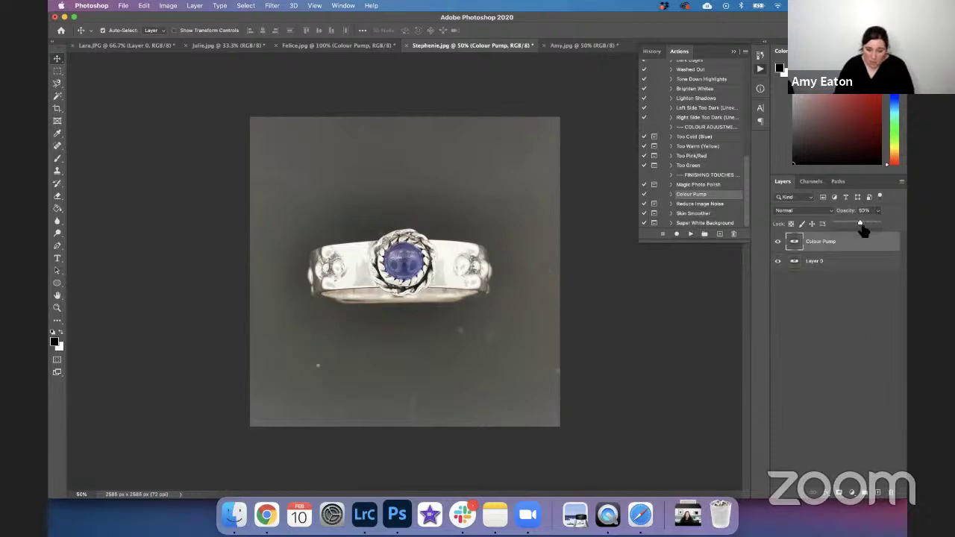
{"action": "left_click", "coordinate": [795, 327]}
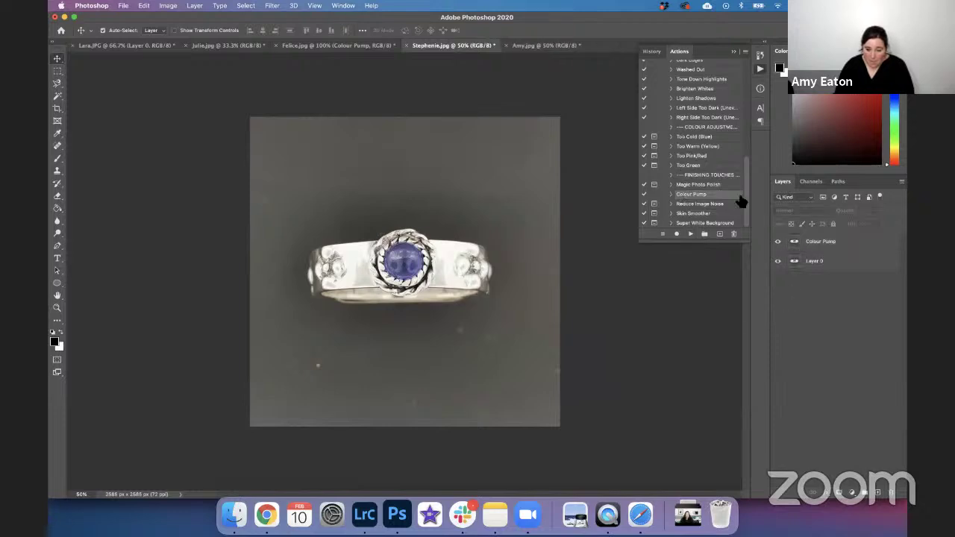
Merge the ring photo's visible layers and run the Magic Photo Polish action, accepting that it flattens the image.
{"action": "right_click", "coordinate": [827, 262]}
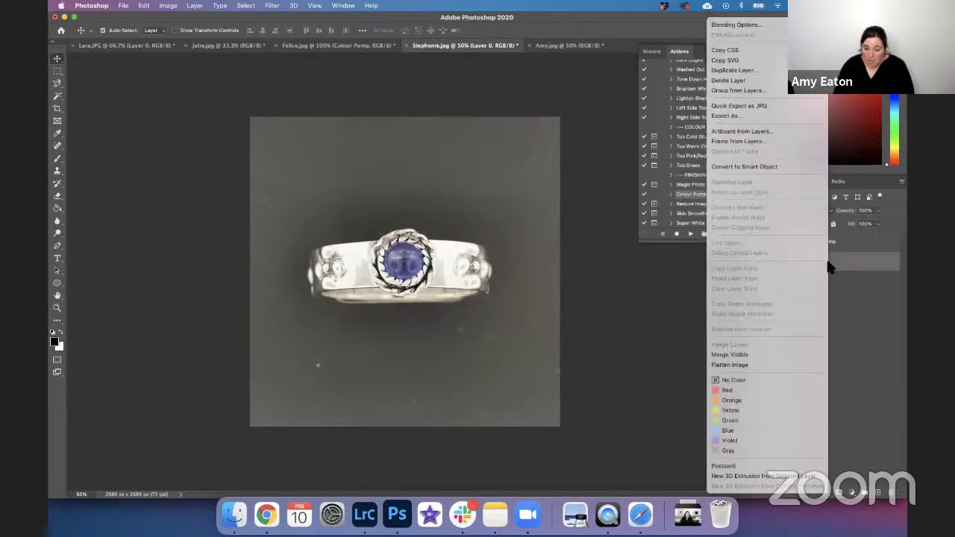
{"action": "left_click", "coordinate": [729, 355]}
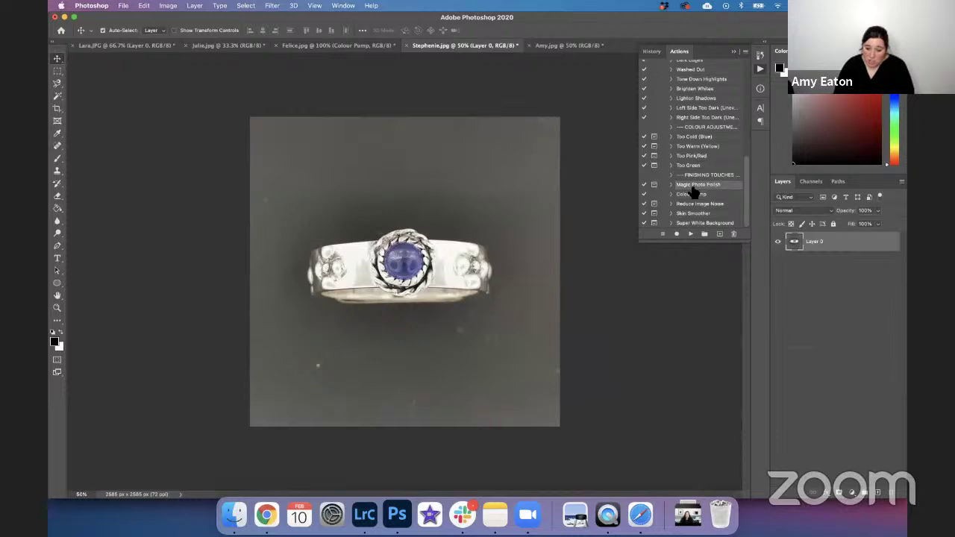
{"action": "left_click", "coordinate": [690, 234]}
{"action": "left_click", "coordinate": [520, 233]}
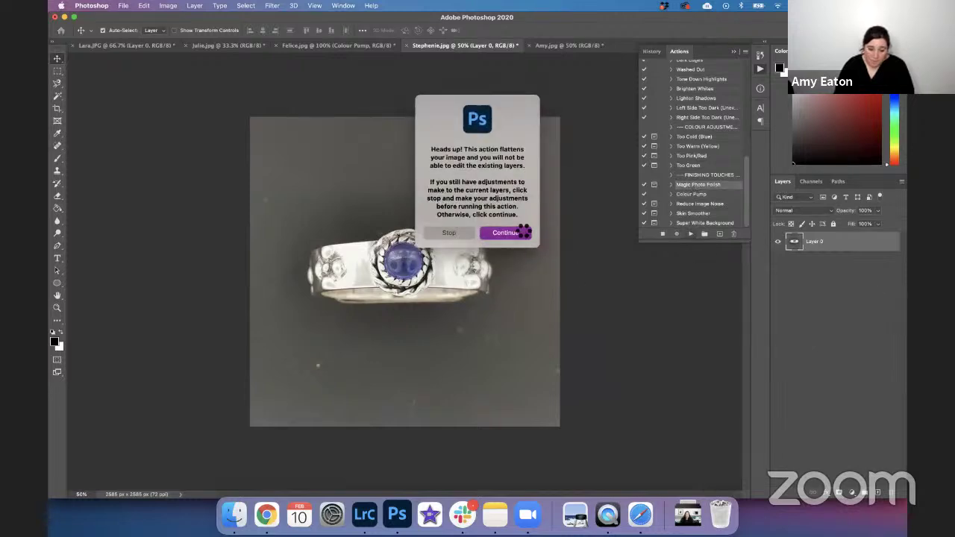
Lower the Magic Photo Polish layer's opacity to about 53%.
{"action": "left_click", "coordinate": [877, 210]}
{"action": "left_click_drag", "start_coordinate": [875, 223], "coordinate": [854, 227]}
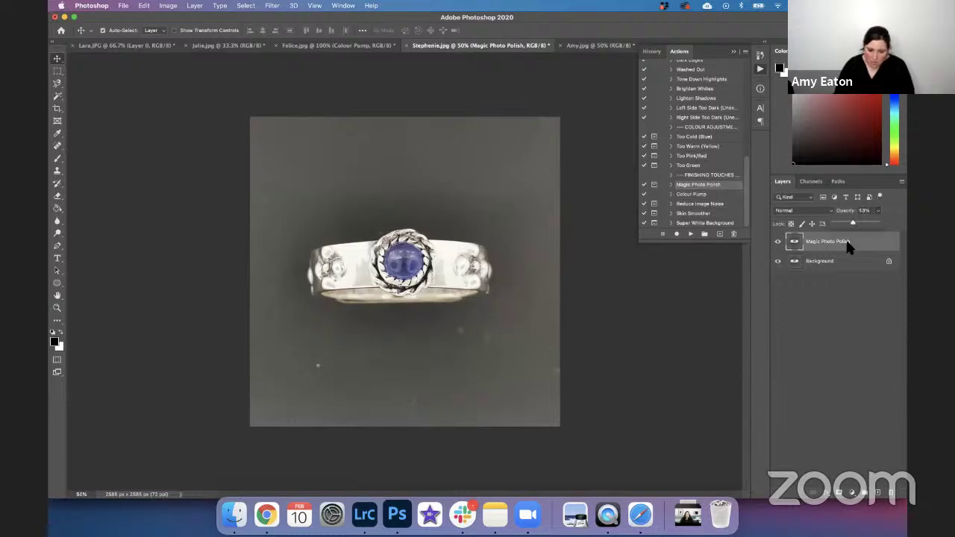
{"action": "left_click", "coordinate": [827, 313]}
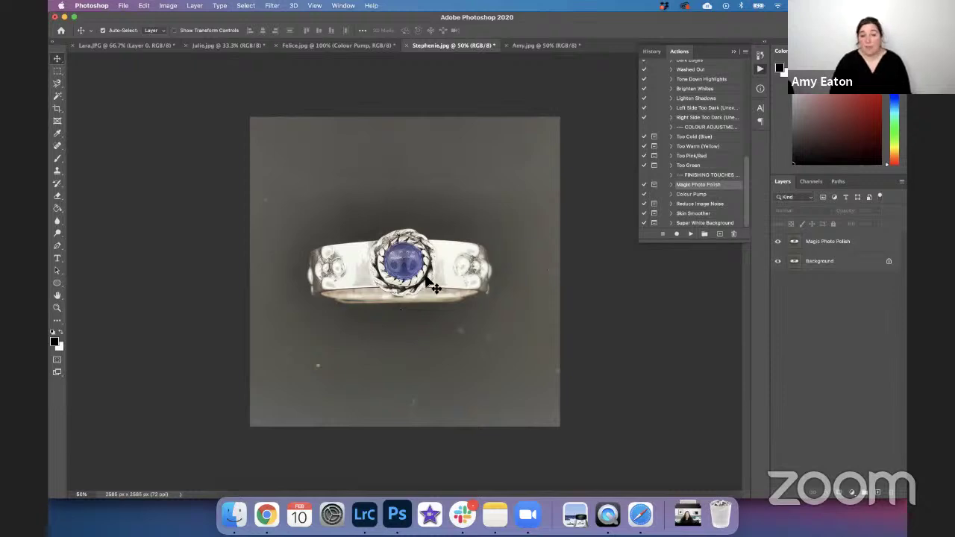
Switch to the hand-held ceramic bottle photo and crop it to a square about 2791 px wide, trimming the backdrop's lower edge.
{"action": "left_click", "coordinate": [534, 47]}
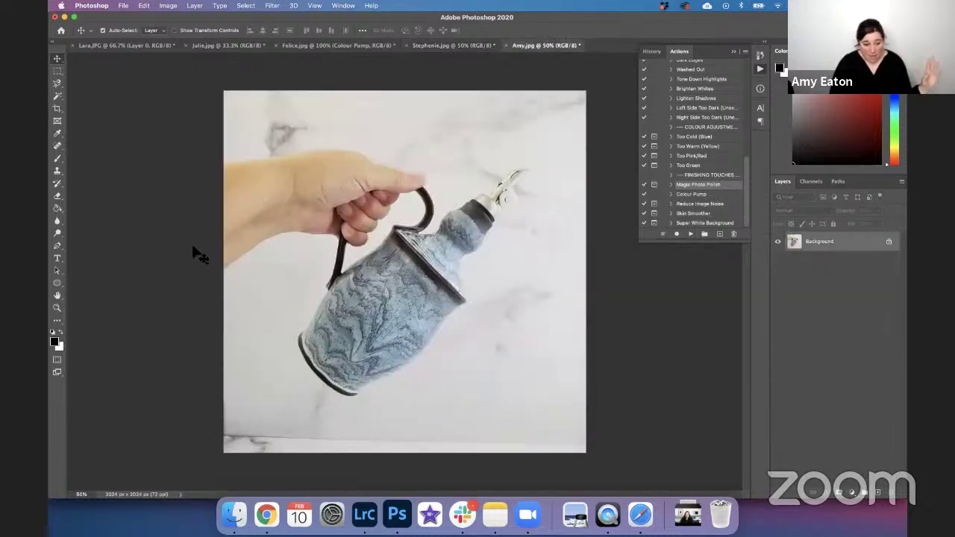
{"action": "left_click", "coordinate": [57, 108]}
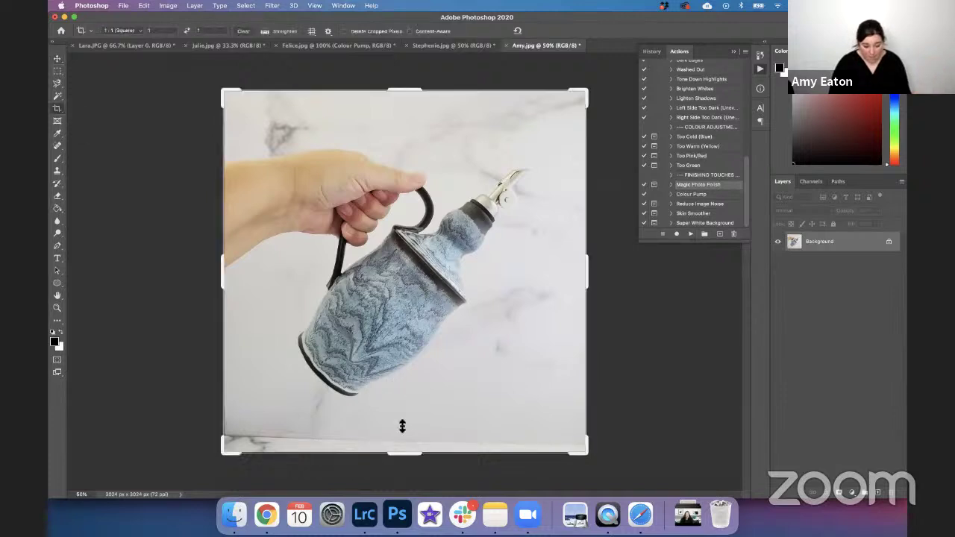
{"action": "left_click_drag", "start_coordinate": [405, 453], "coordinate": [405, 446]}
{"action": "left_click_drag", "start_coordinate": [570, 106], "coordinate": [568, 109]}
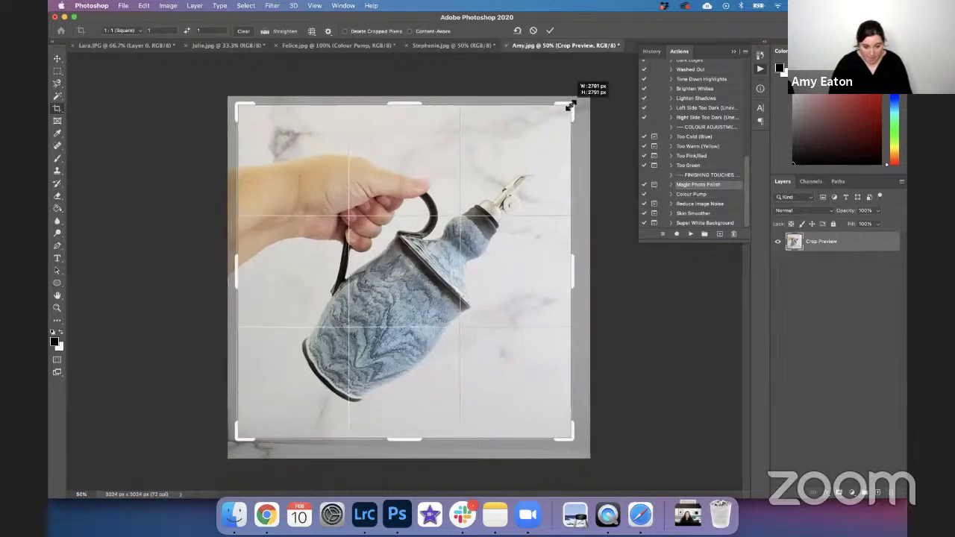
{"action": "left_click_drag", "start_coordinate": [448, 210], "coordinate": [445, 216]}
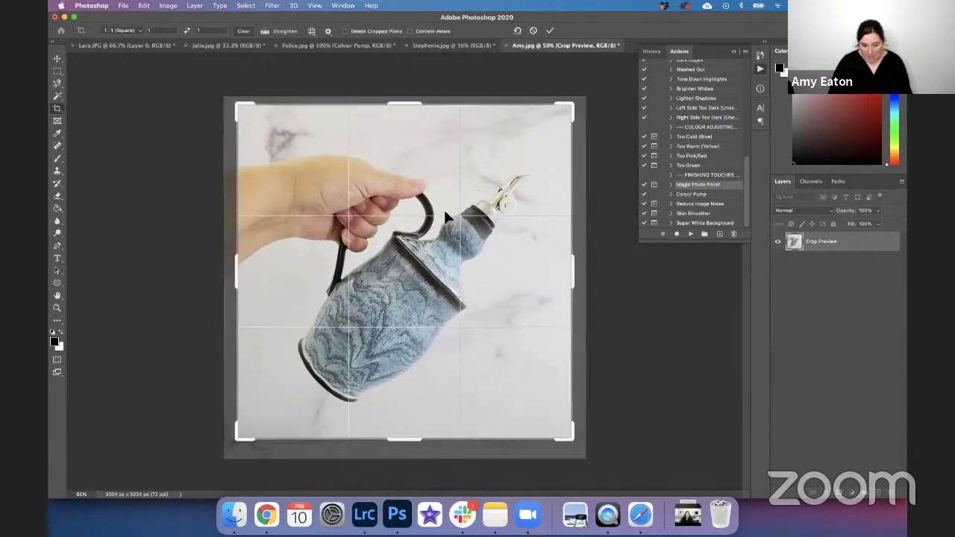
{"action": "key", "text": "Return"}
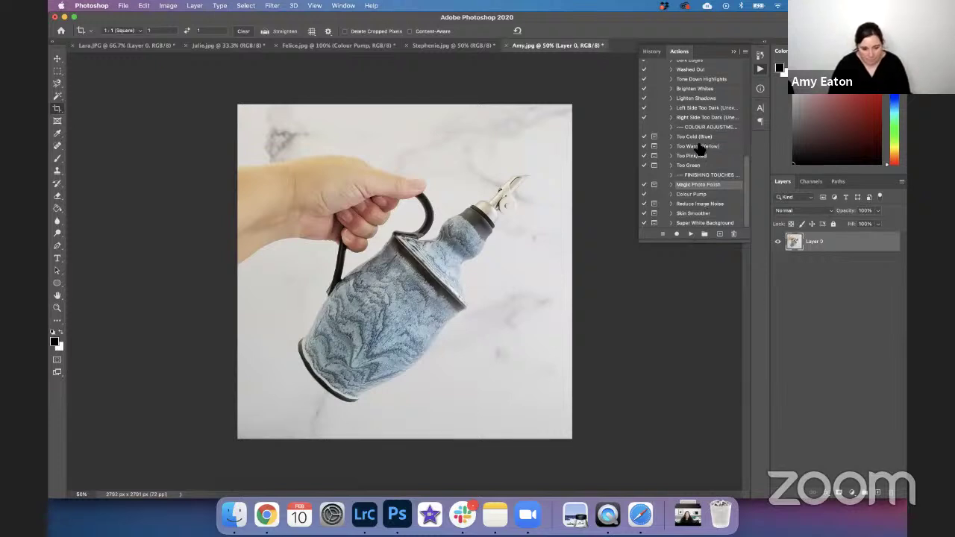
Run the Left Side Too Dark (Uneven Light) action on the hand-held ceramic bottle photo.
{"action": "scroll", "coordinate": [698, 148], "scroll_direction": "up", "scroll_amount": 1}
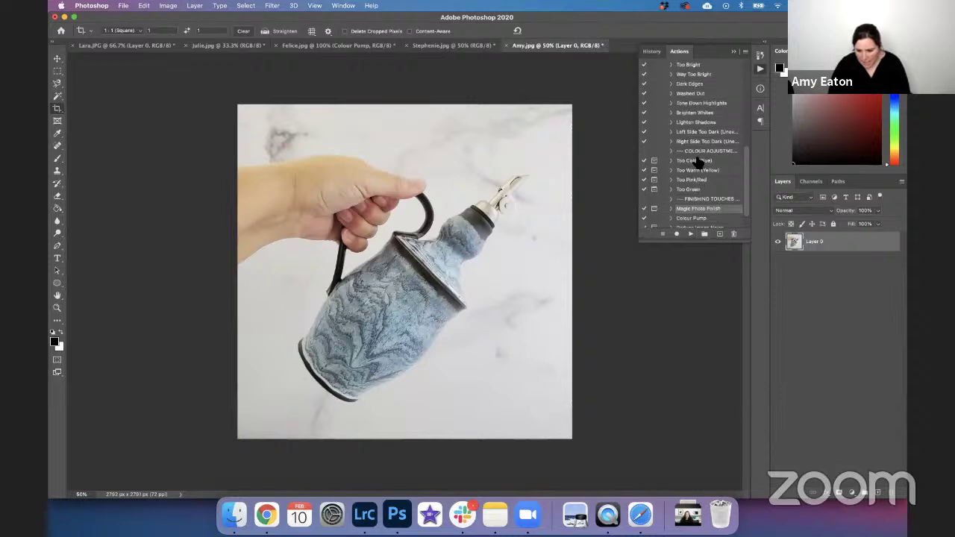
{"action": "left_click", "coordinate": [698, 138]}
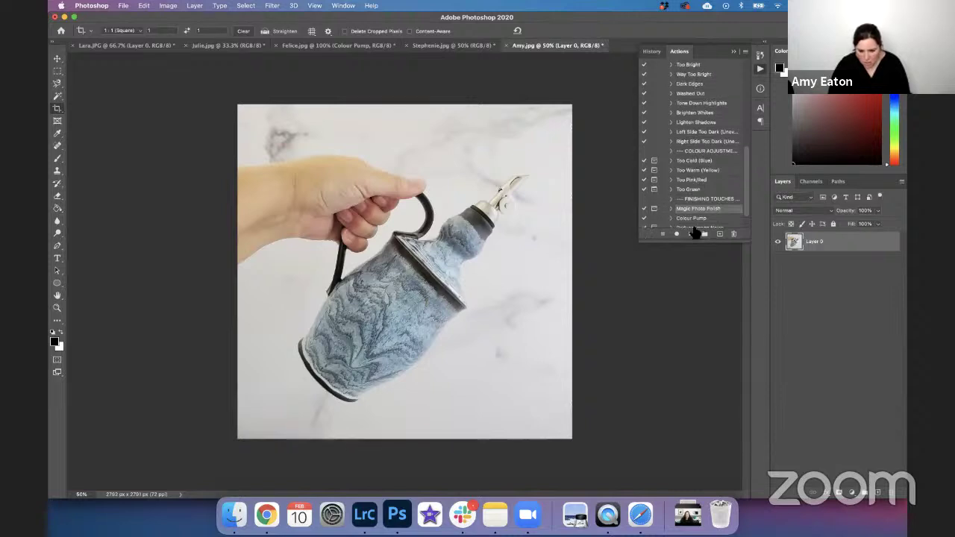
{"action": "left_click", "coordinate": [690, 233]}
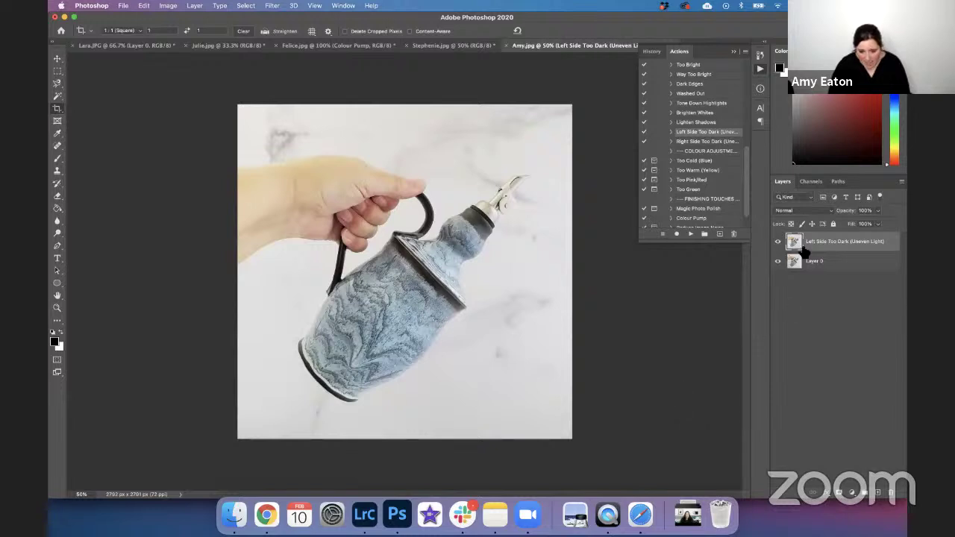
Compare the bottle photo with and without the Left Side Too Dark layer, and merge the visible layers.
{"action": "right_click", "coordinate": [856, 259]}
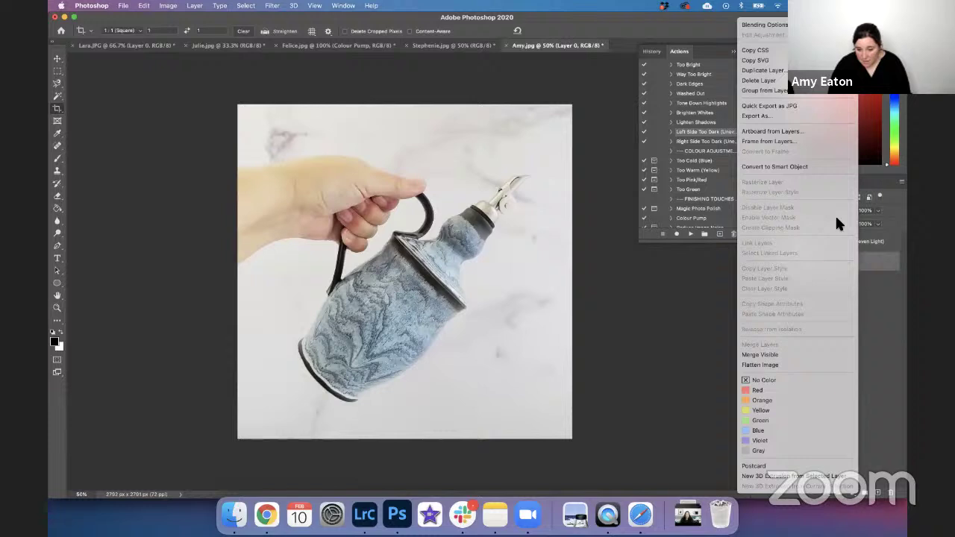
{"action": "left_click", "coordinate": [864, 341]}
{"action": "left_click", "coordinate": [778, 242]}
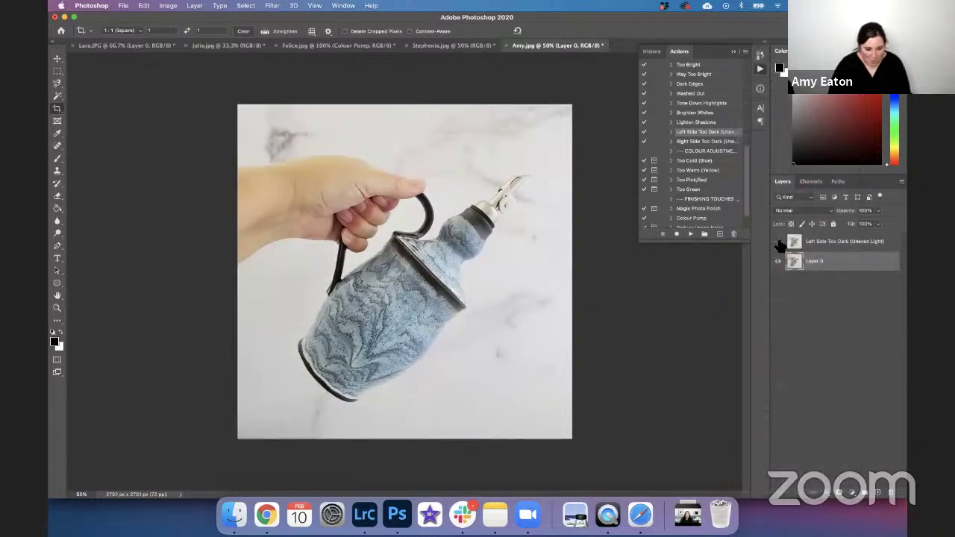
{"action": "left_click", "coordinate": [778, 242]}
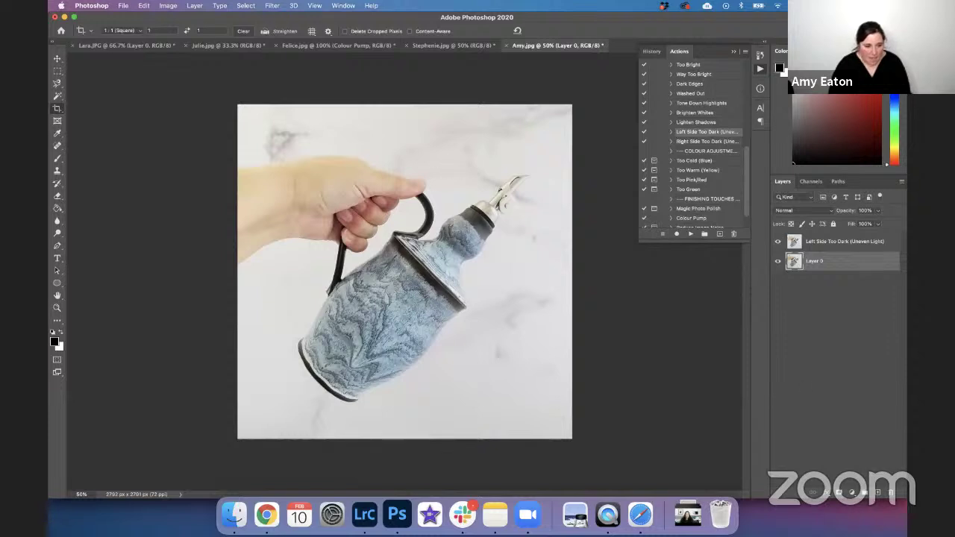
{"action": "right_click", "coordinate": [841, 266]}
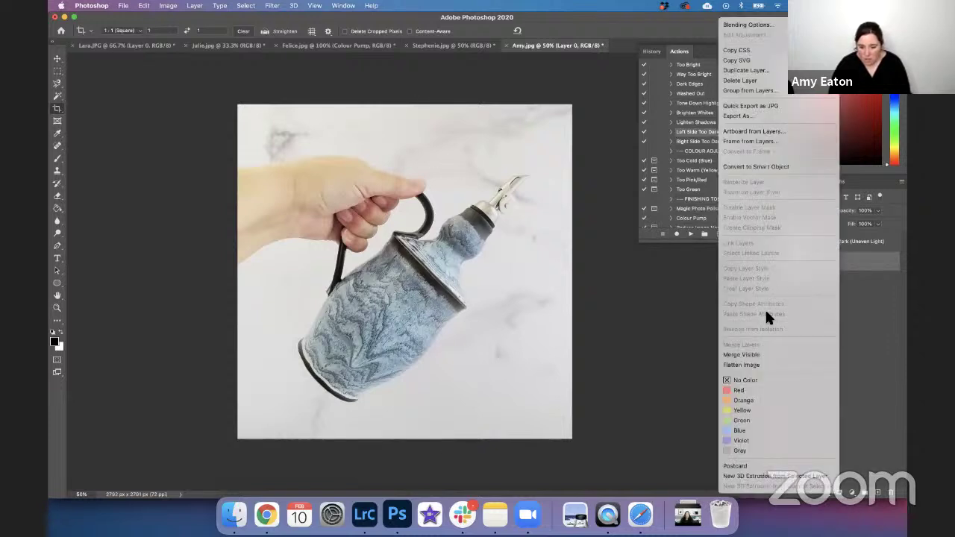
{"action": "left_click", "coordinate": [742, 355]}
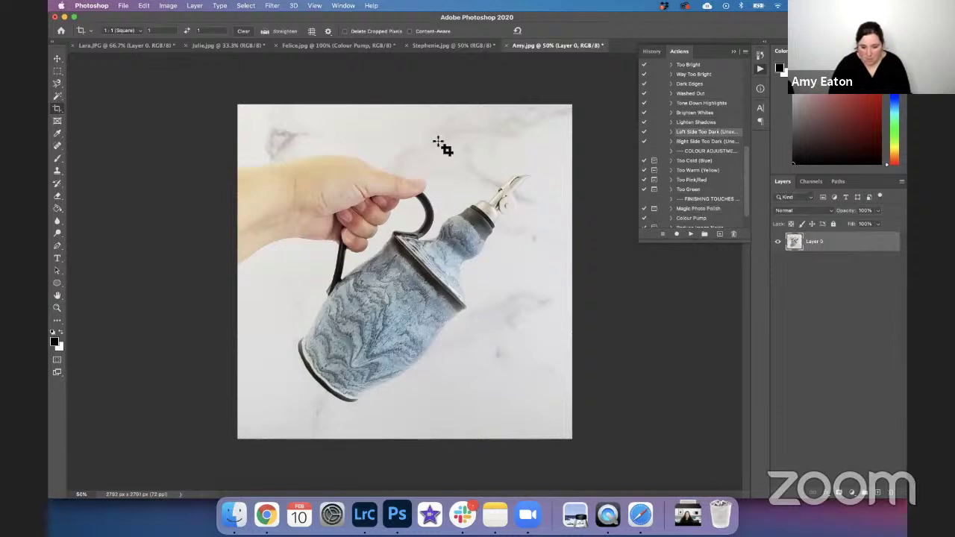
Start a Curves adjustment on the bottle photo, anchor the highlights, and darken the midtones from input 133 to output 124.
{"action": "left_click", "coordinate": [196, 6]}
{"action": "mouse_move", "coordinate": [170, 7]}
{"action": "mouse_move", "coordinate": [190, 32]}
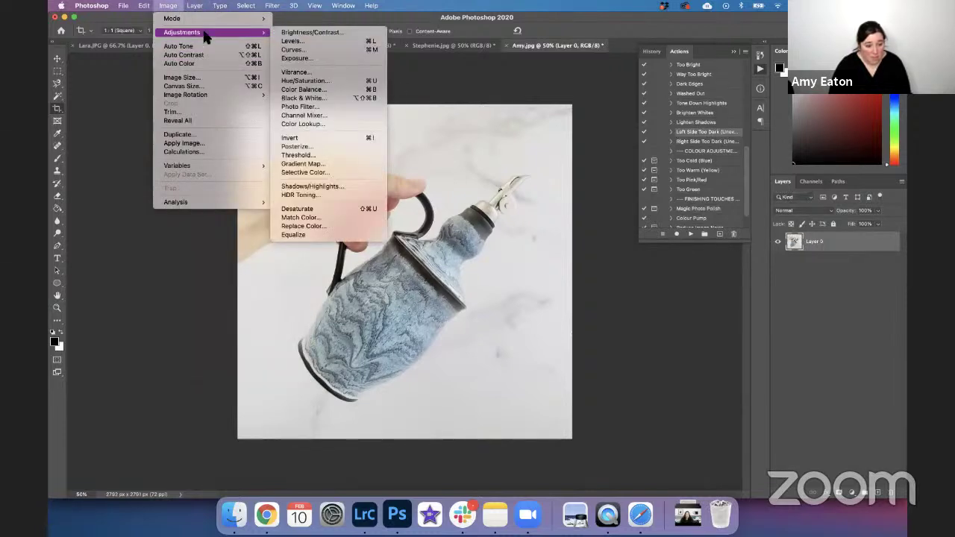
{"action": "left_click", "coordinate": [295, 49]}
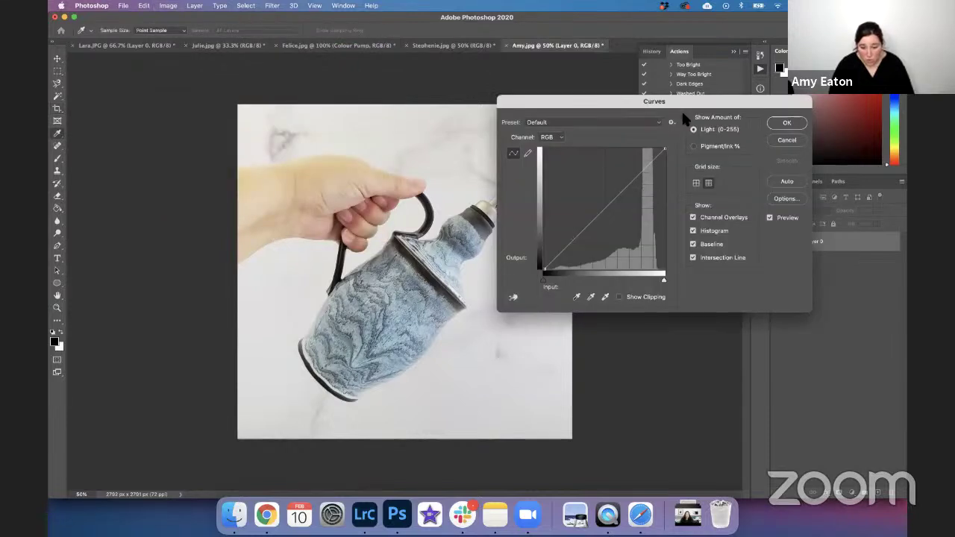
{"action": "left_click_drag", "start_coordinate": [737, 108], "coordinate": [831, 111]}
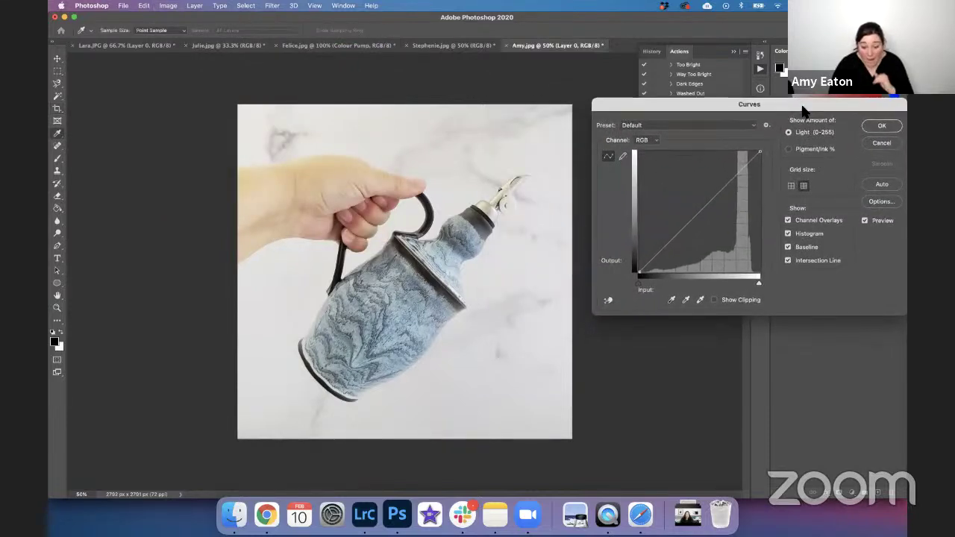
{"action": "left_click", "coordinate": [751, 164]}
{"action": "left_click_drag", "start_coordinate": [751, 163], "coordinate": [752, 163]}
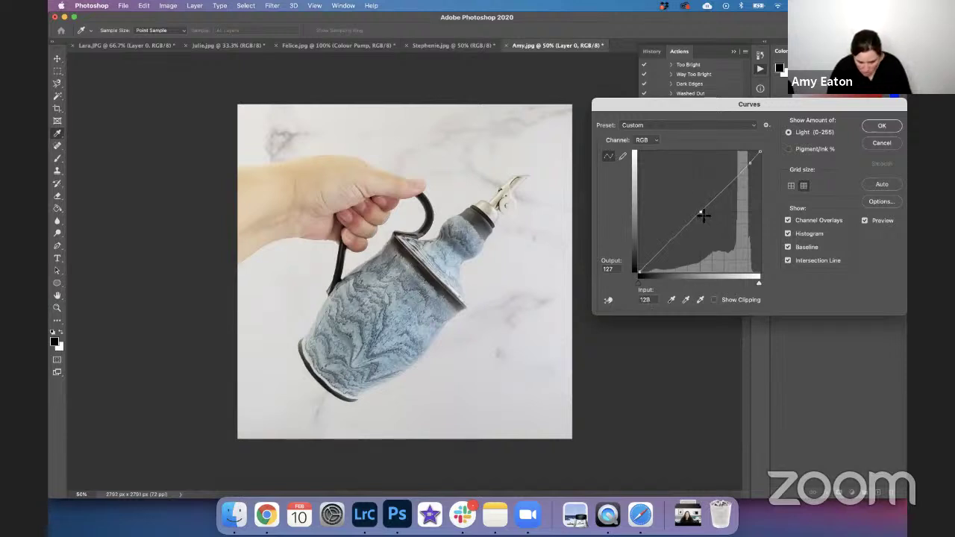
{"action": "left_click", "coordinate": [703, 216]}
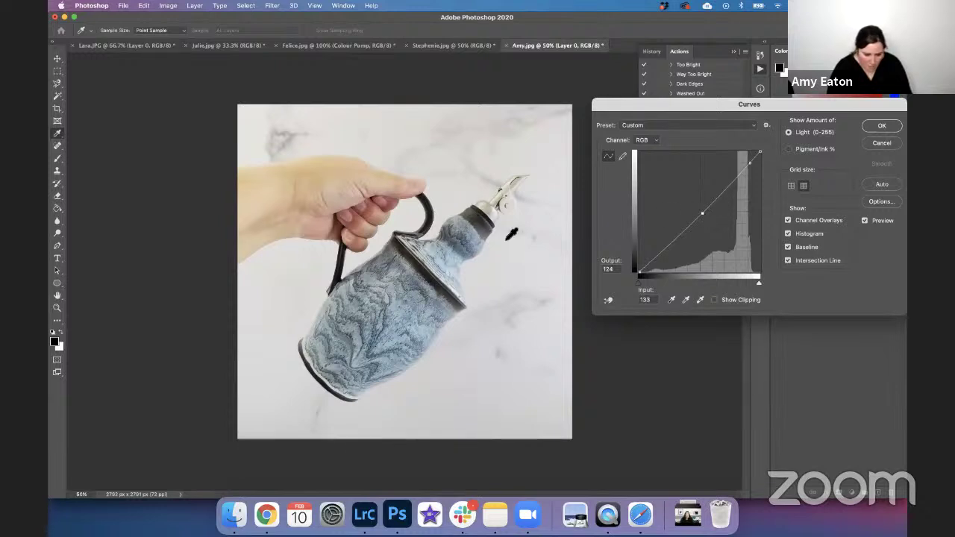
Lift the curve's shadows at input 39 to an output of about 45, compare using the preview, and apply the Curves adjustment.
{"action": "left_click", "coordinate": [658, 256]}
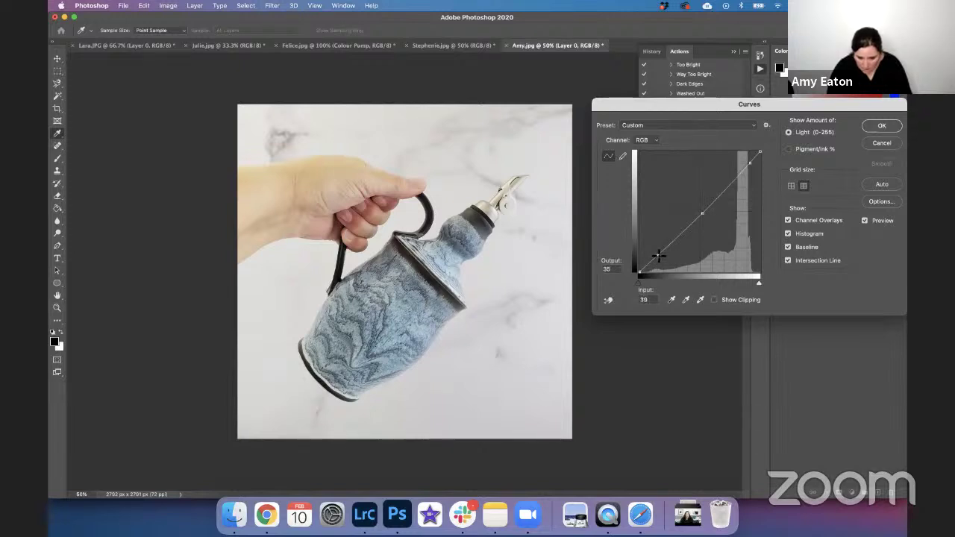
{"action": "left_click_drag", "start_coordinate": [658, 257], "coordinate": [657, 251]}
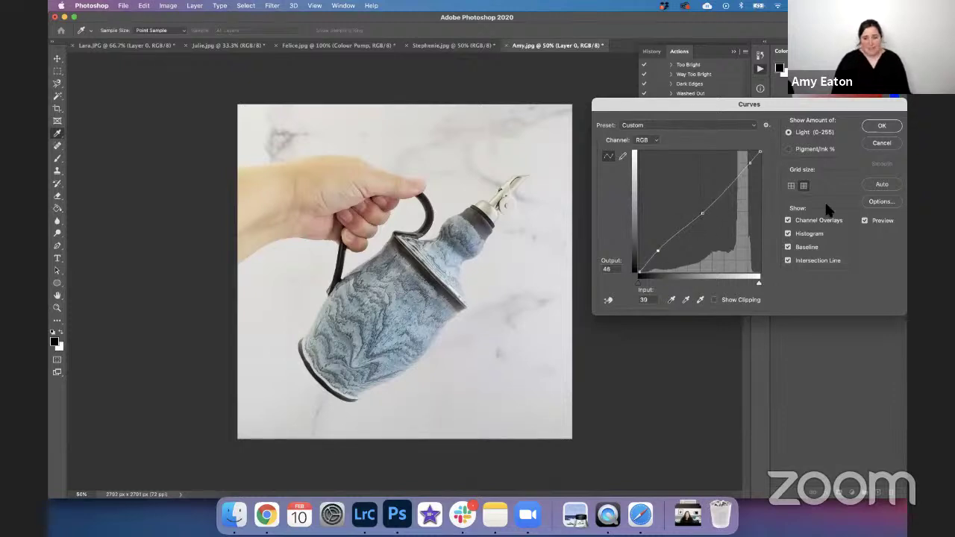
{"action": "left_click", "coordinate": [864, 220]}
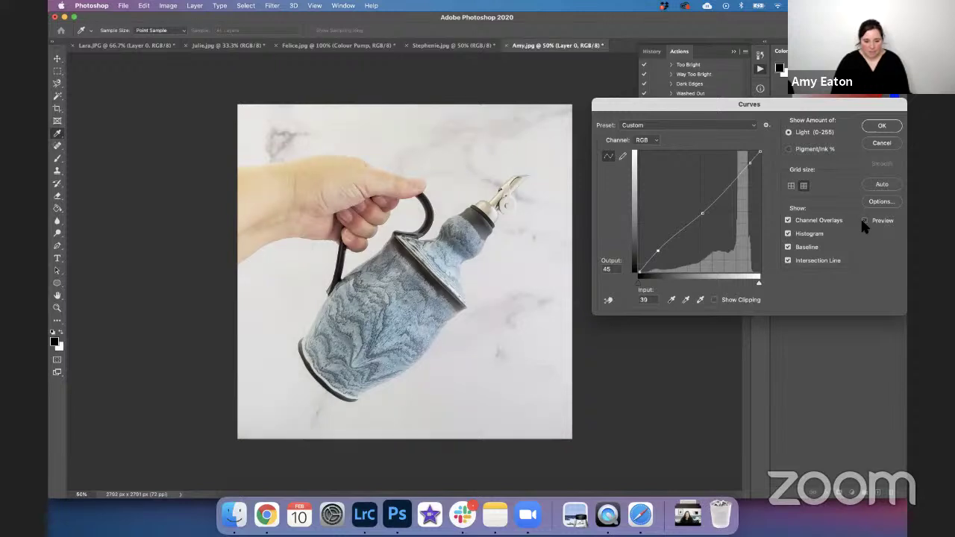
{"action": "left_click", "coordinate": [864, 220]}
{"action": "left_click", "coordinate": [881, 126]}
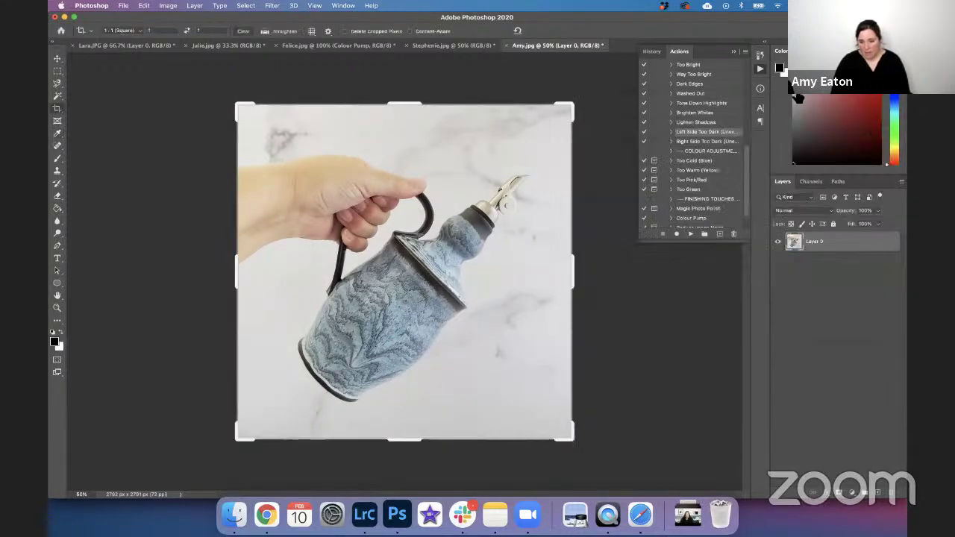
Compare the original bottle photo with its edited Curves state twice in the history, and hide the history.
{"action": "left_click", "coordinate": [652, 51]}
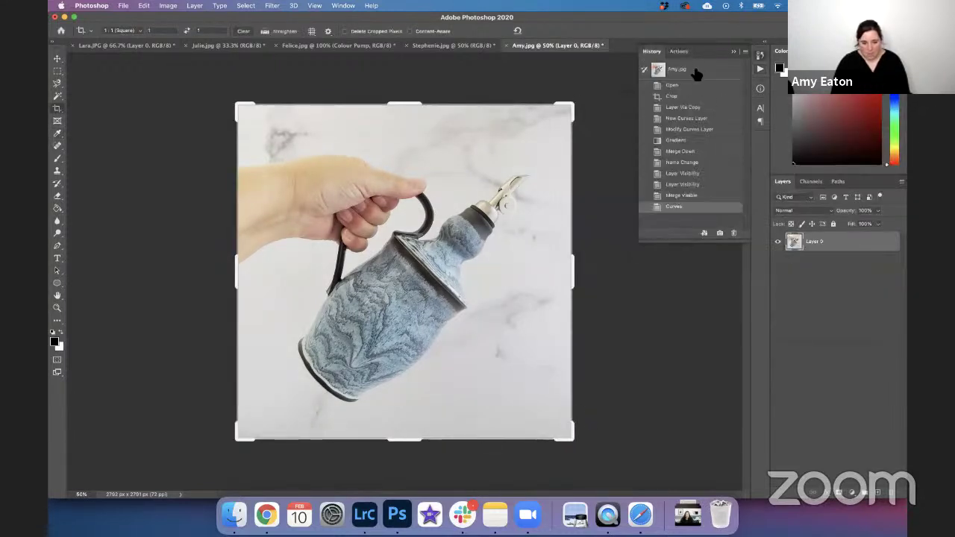
{"action": "left_click", "coordinate": [693, 70]}
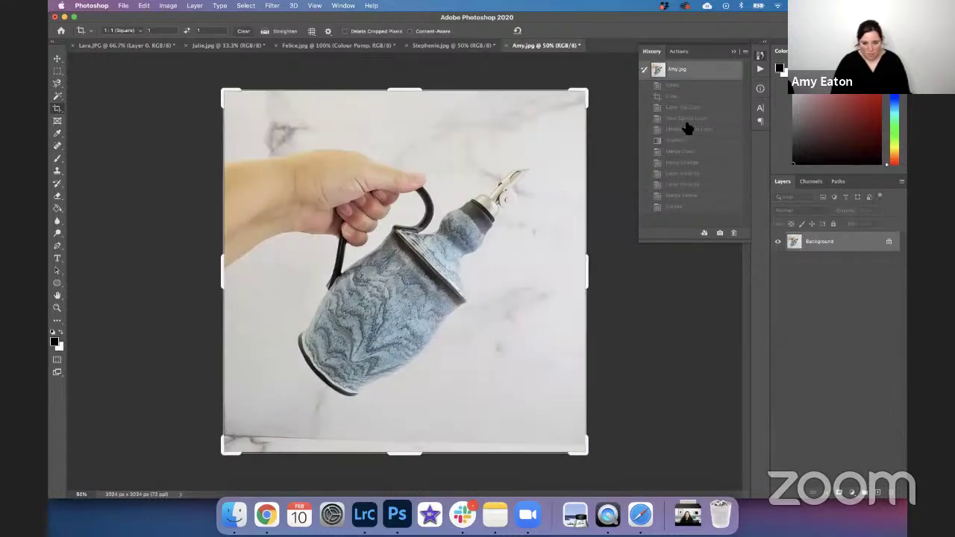
{"action": "left_click", "coordinate": [681, 212]}
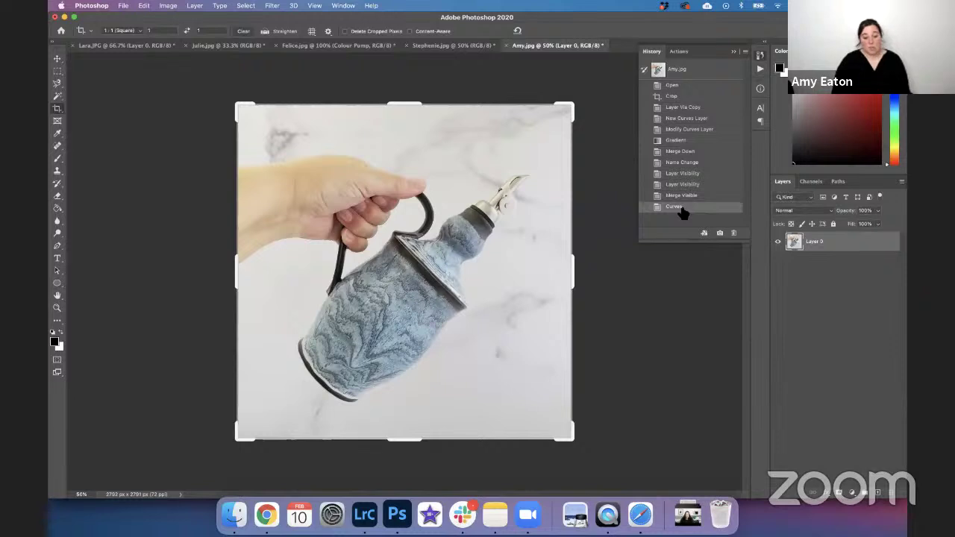
{"action": "left_click", "coordinate": [682, 70]}
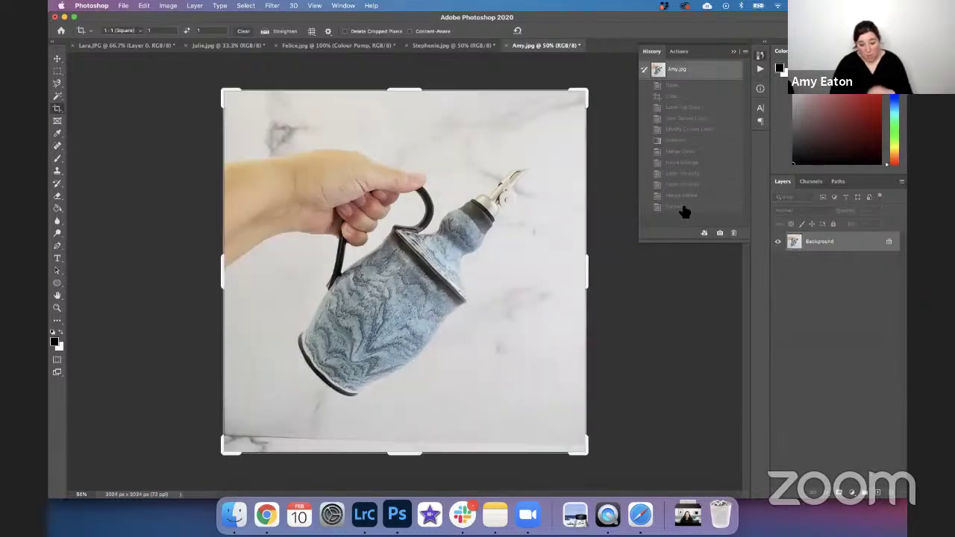
{"action": "left_click", "coordinate": [682, 209]}
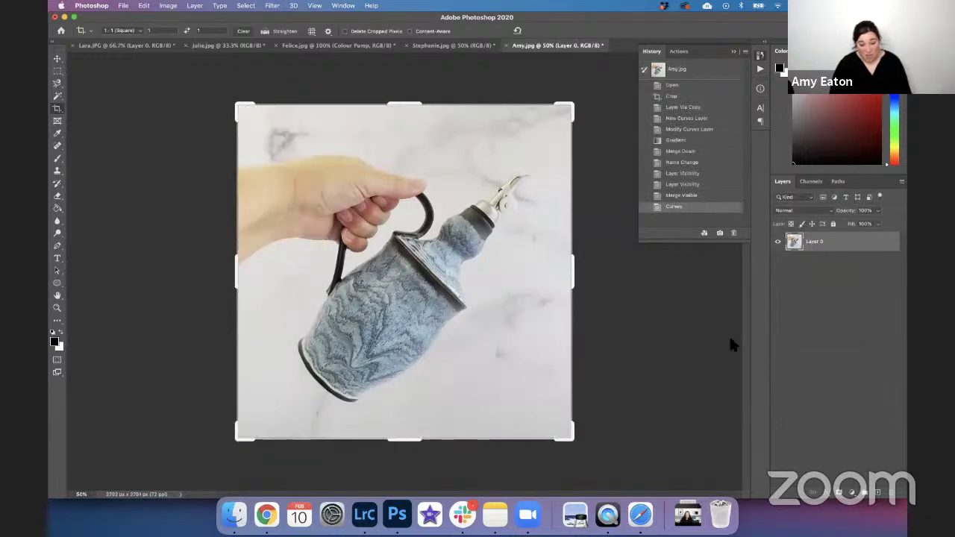
{"action": "left_click", "coordinate": [760, 55]}
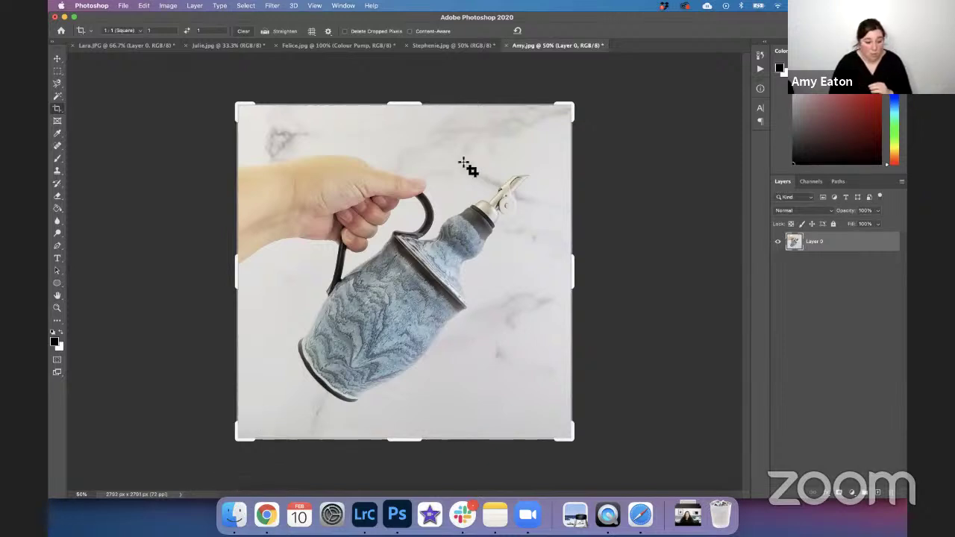
Switch to the chain necklace photo and activate the Move tool to view it without the crop frame.
{"action": "left_click", "coordinate": [102, 46]}
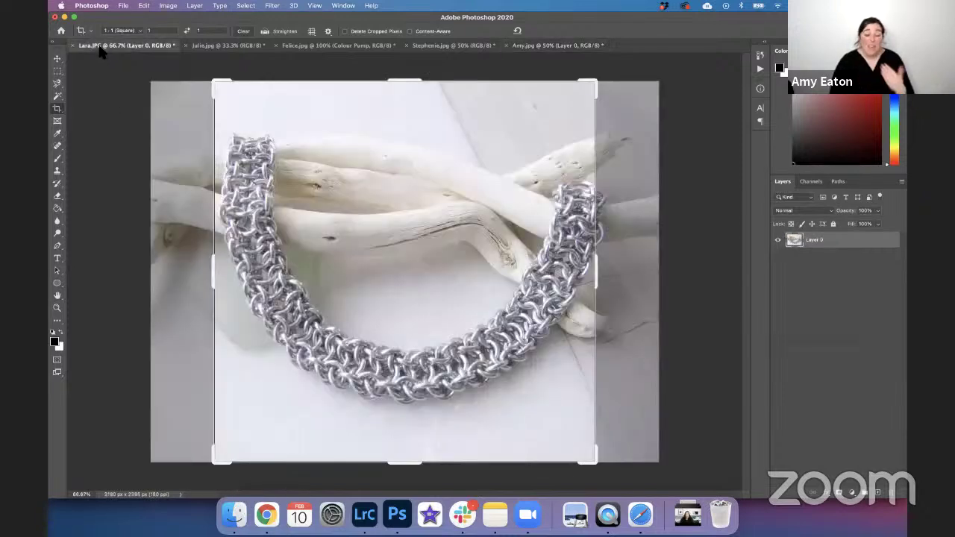
{"action": "left_click", "coordinate": [59, 60]}
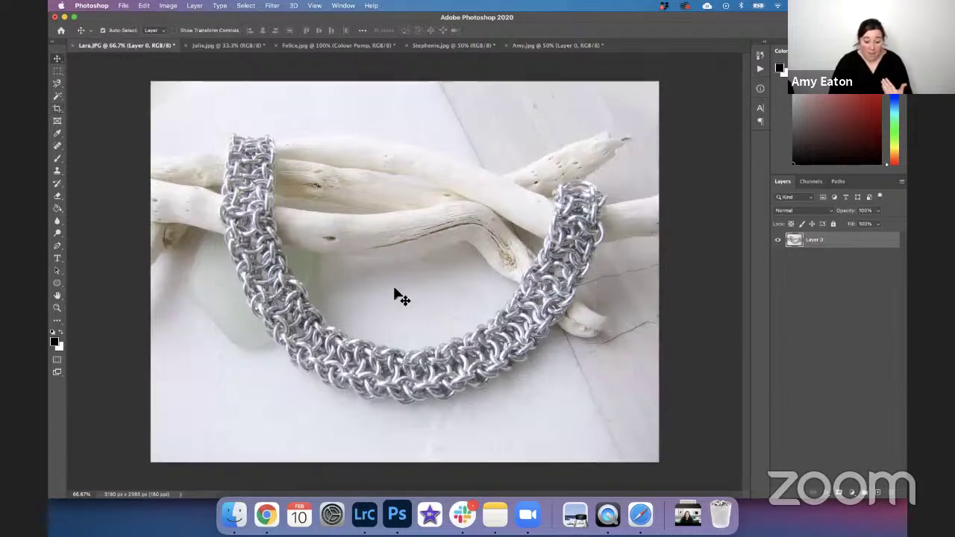